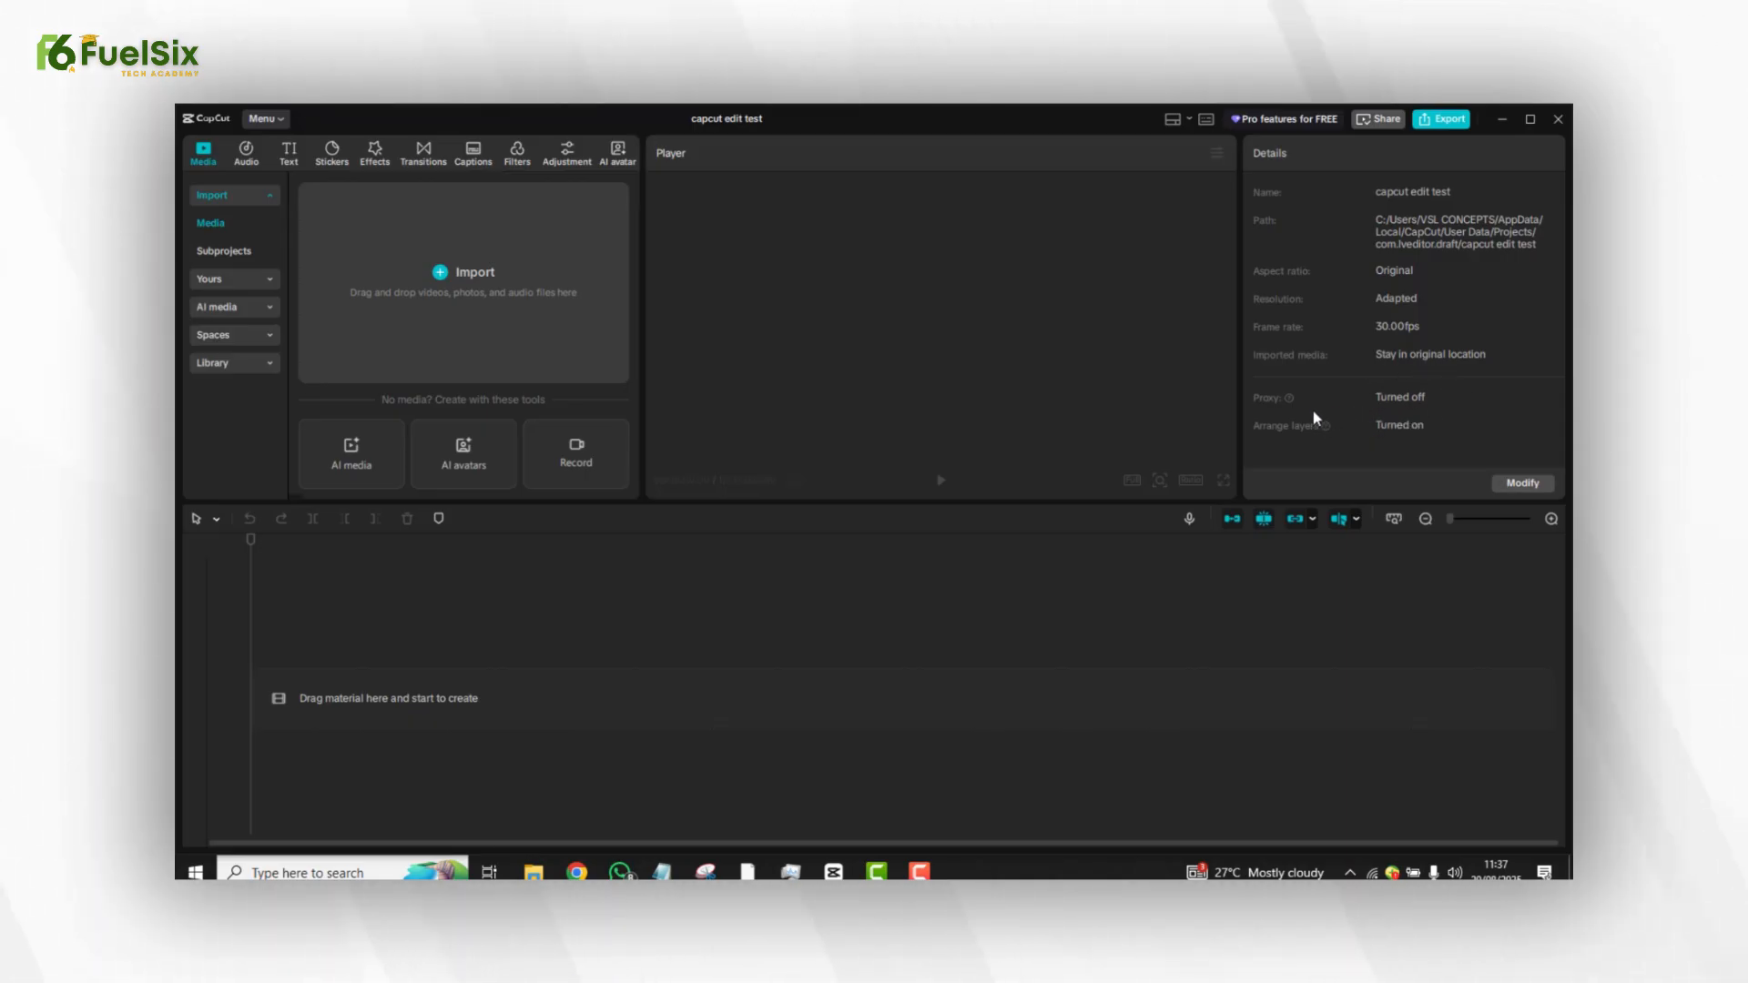
Change the project settings to copy imported media into the project and turn on proxy editing.
mouse_move(1288, 402)
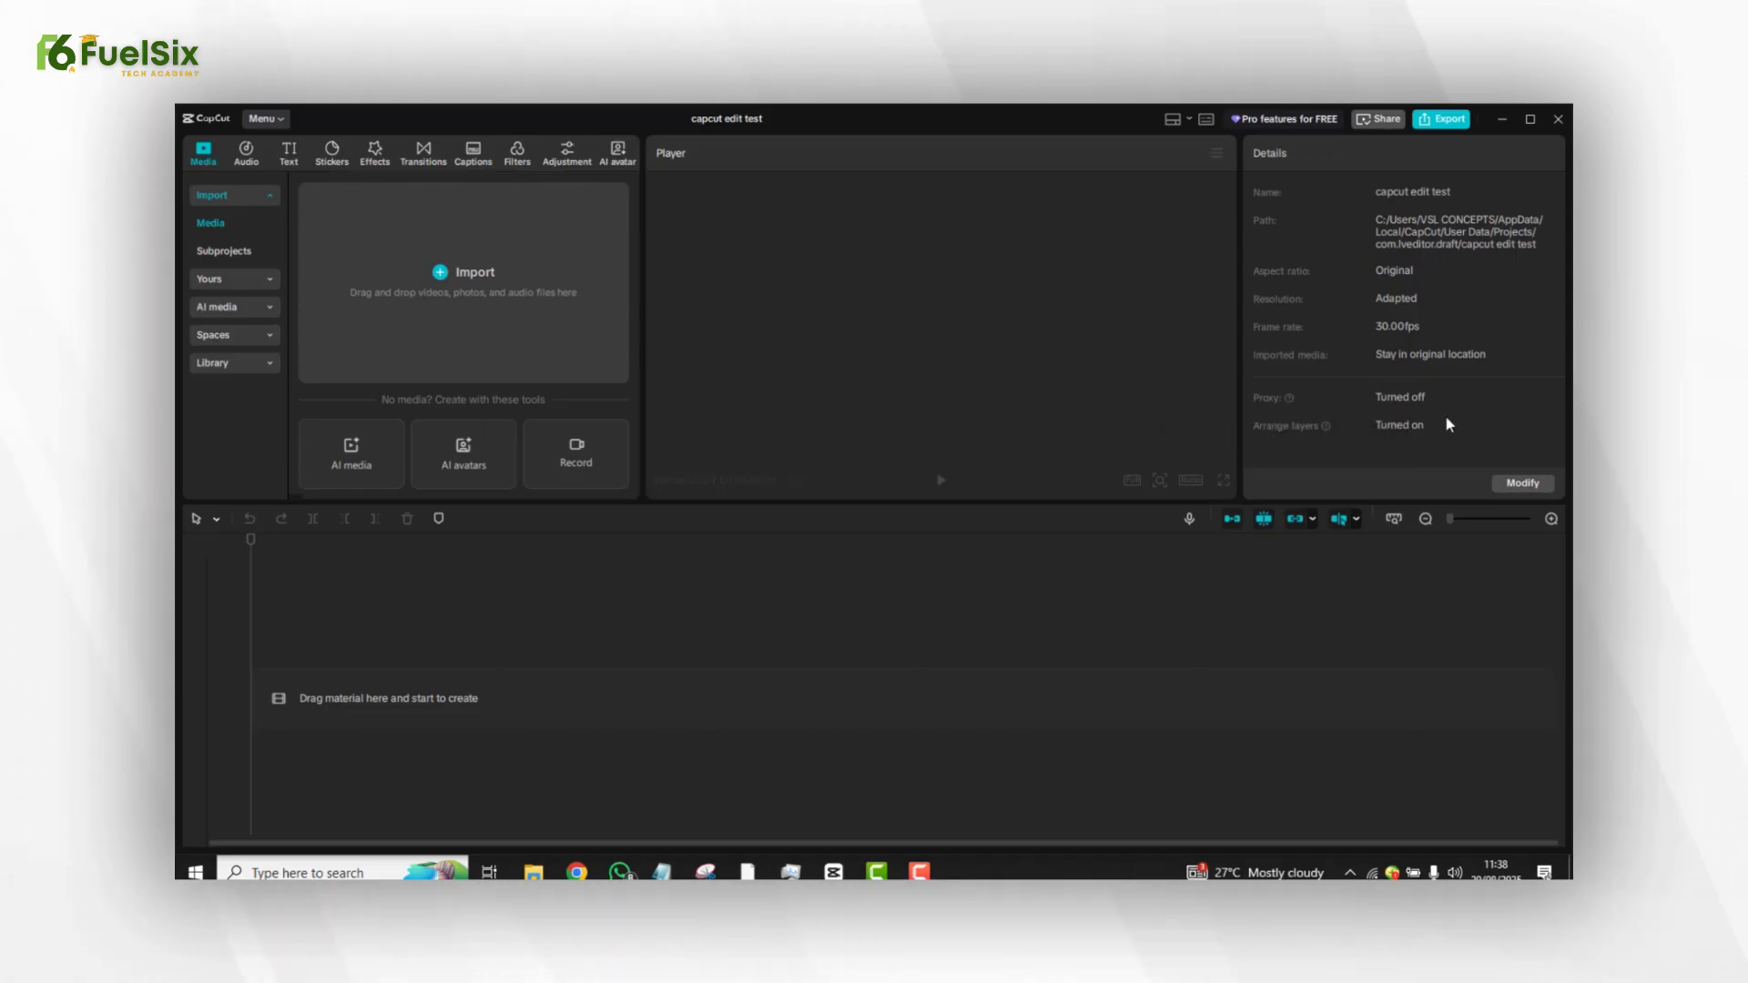
click(1524, 484)
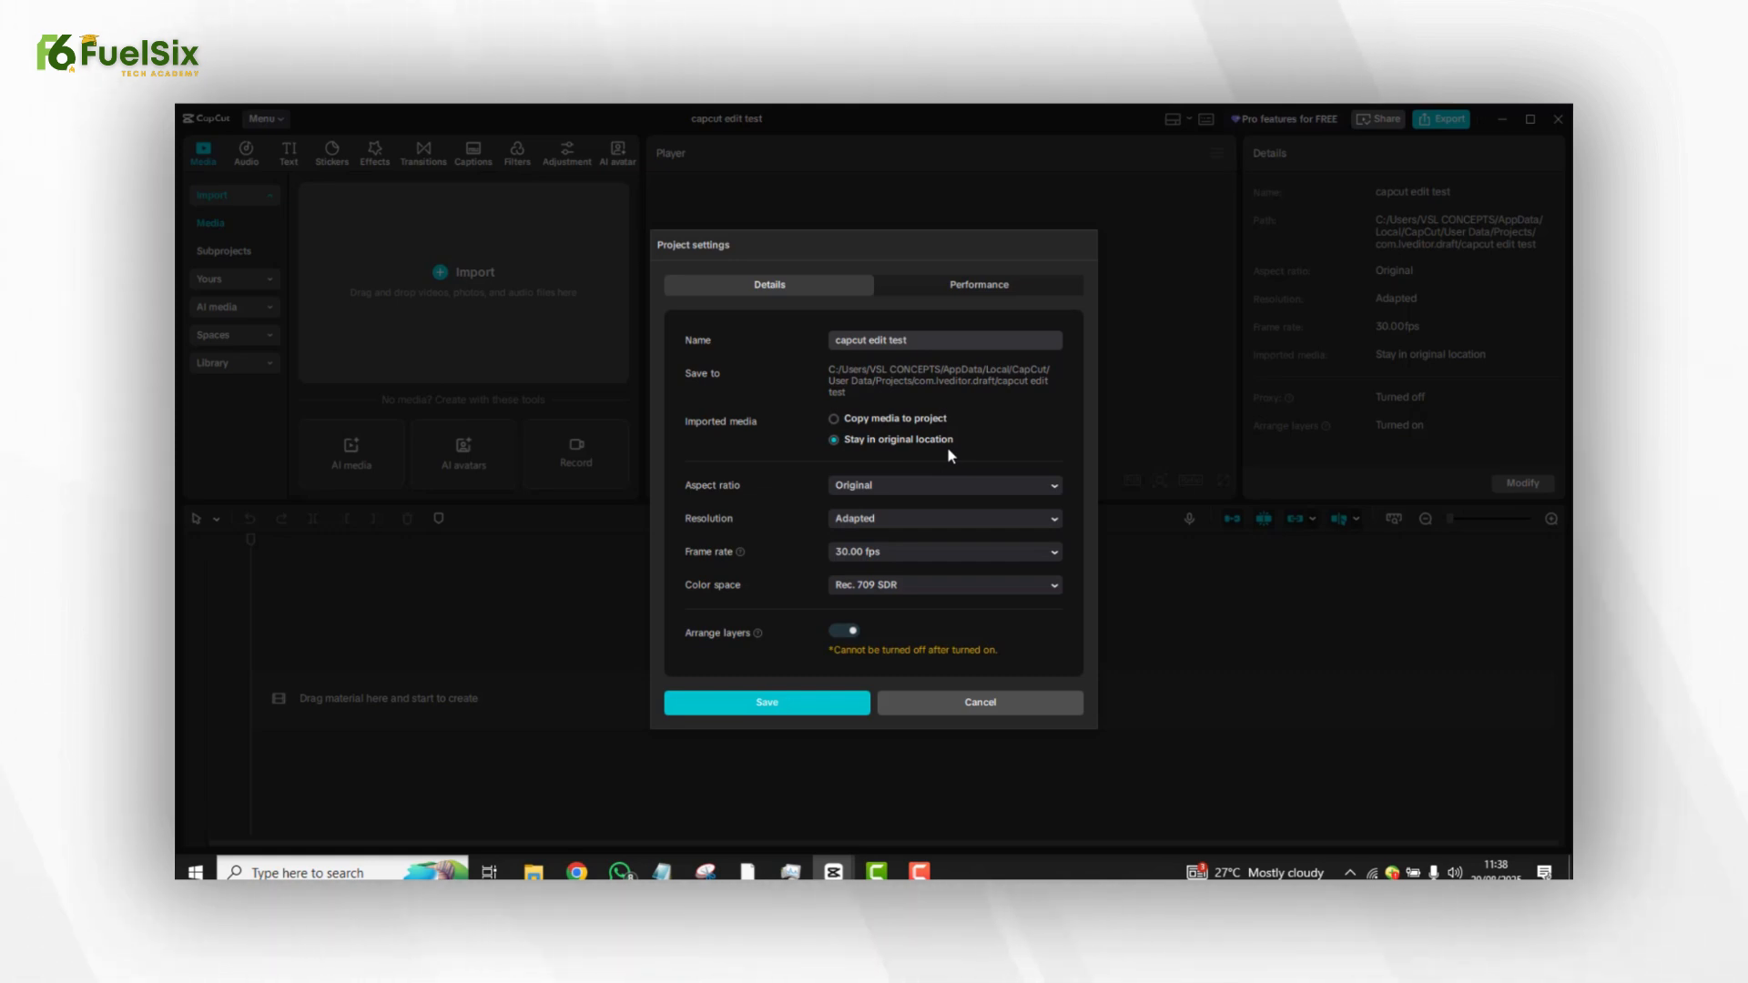
click(876, 420)
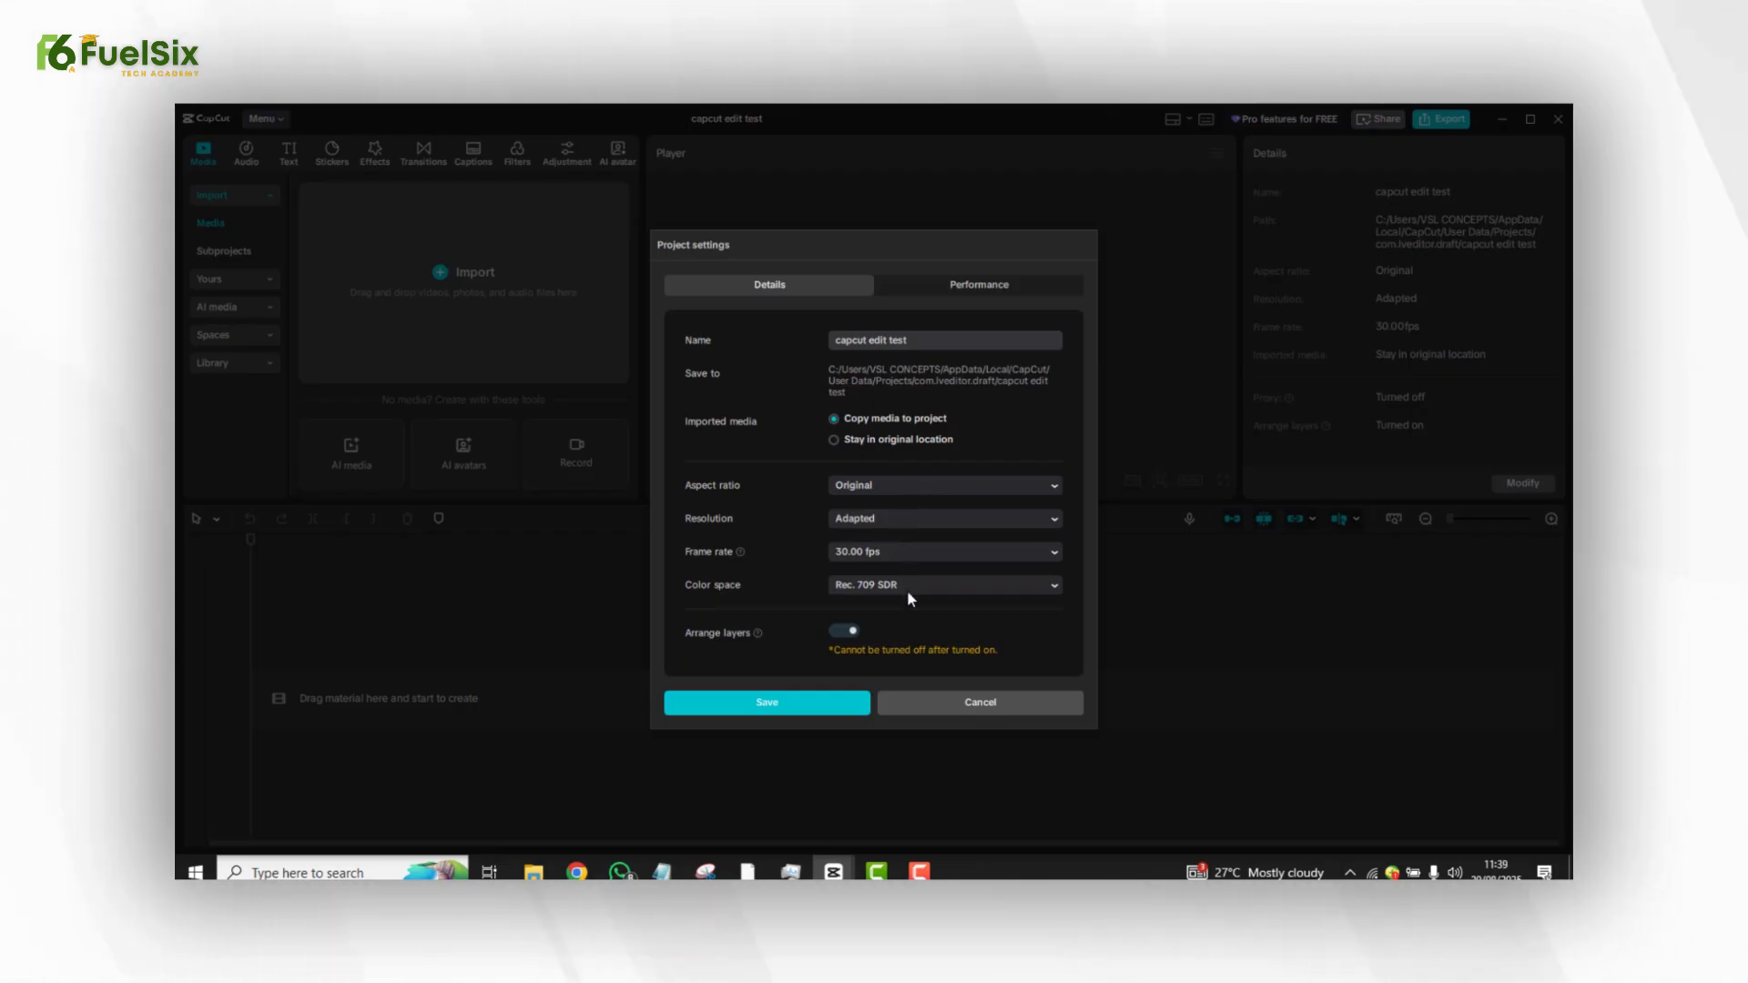
click(961, 286)
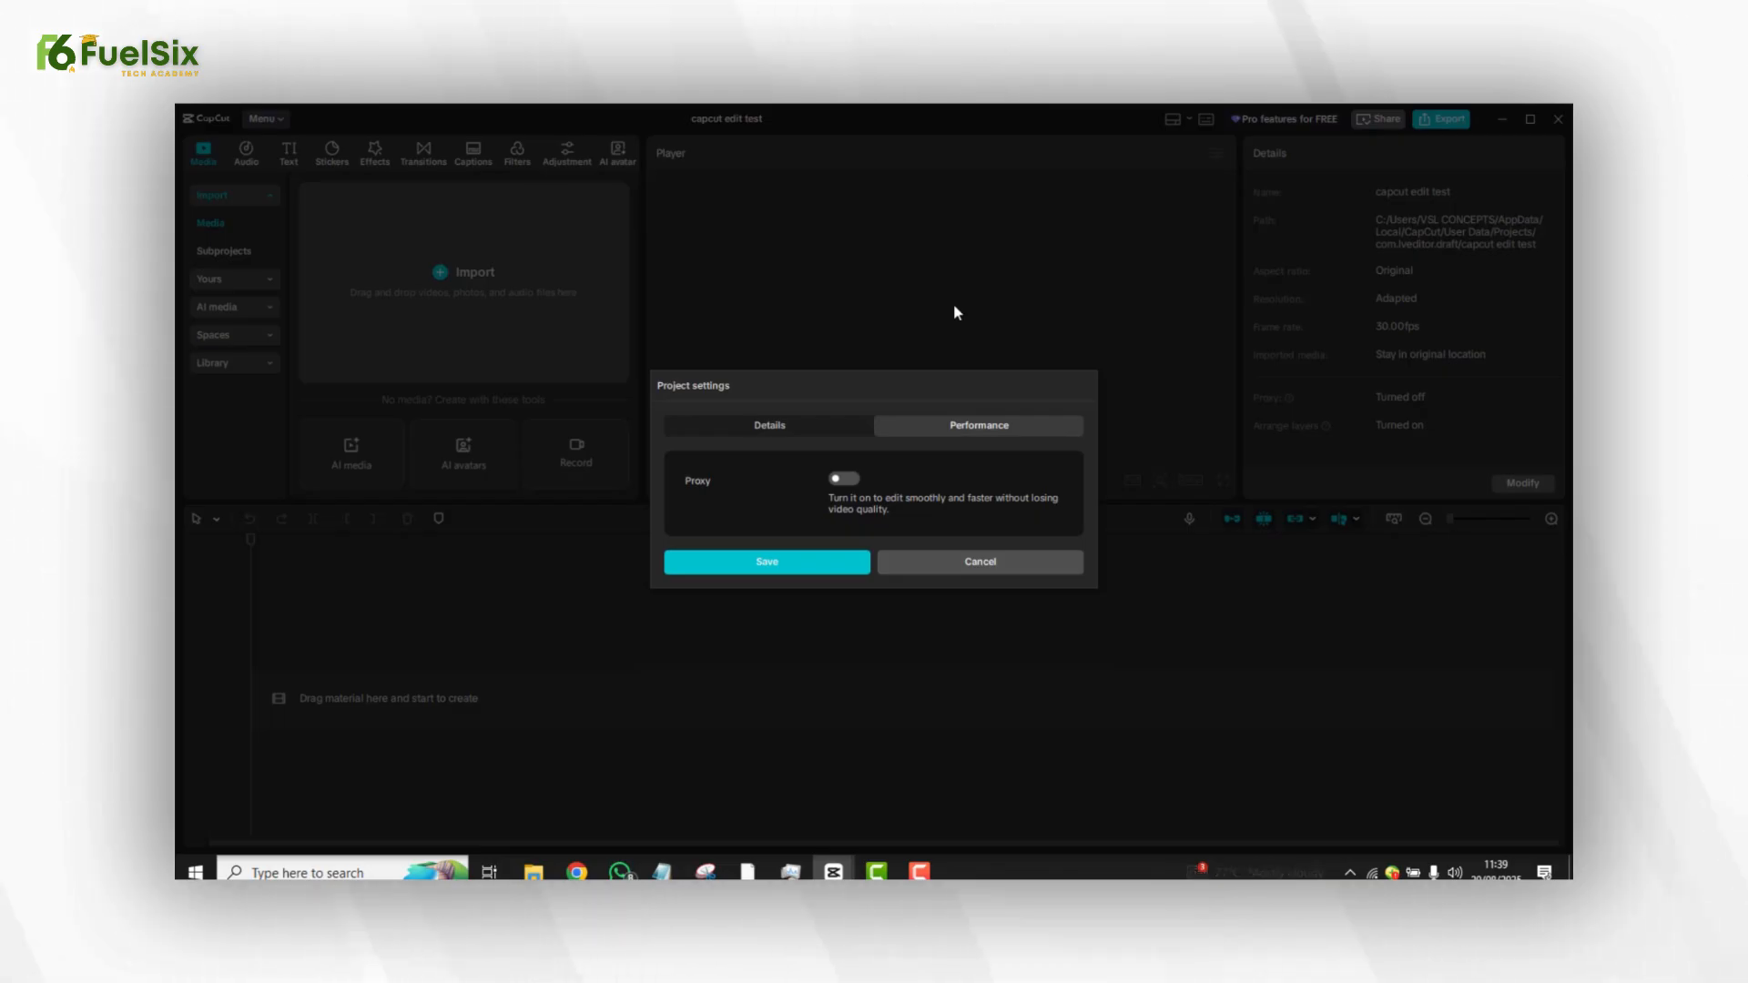
click(838, 476)
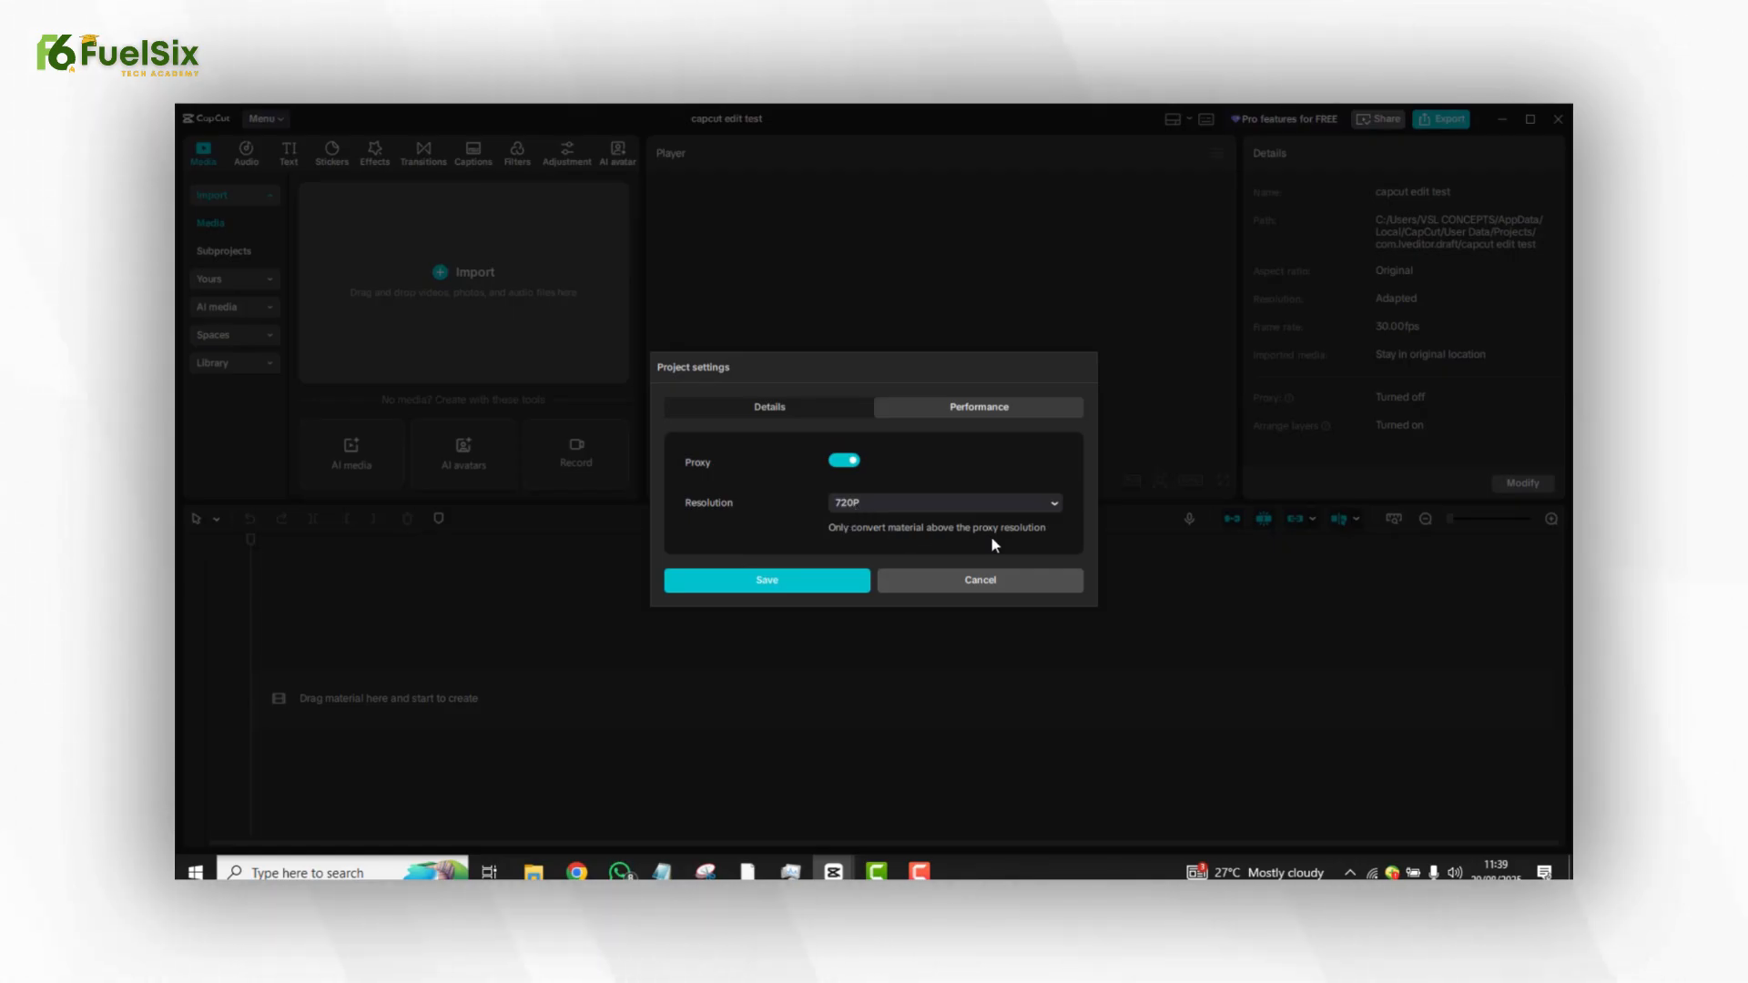
click(788, 585)
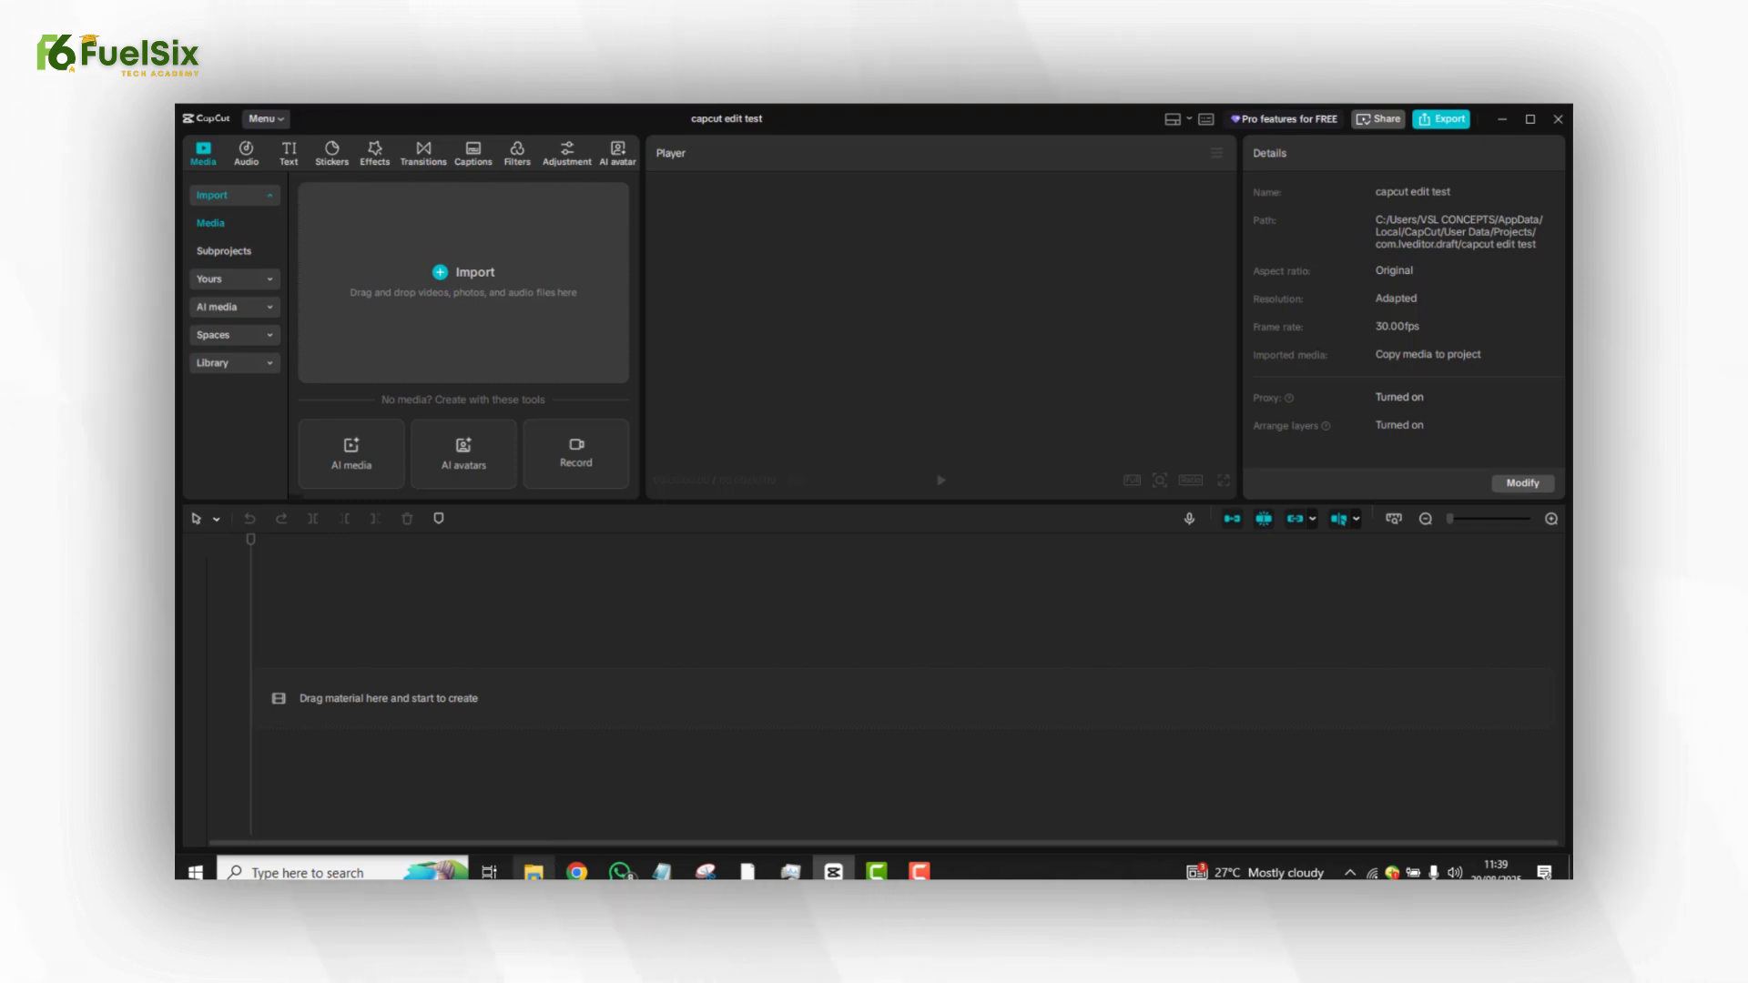
Switch to File Explorer and open the Main Footage folder inside capcut course desktop footages.
click(535, 873)
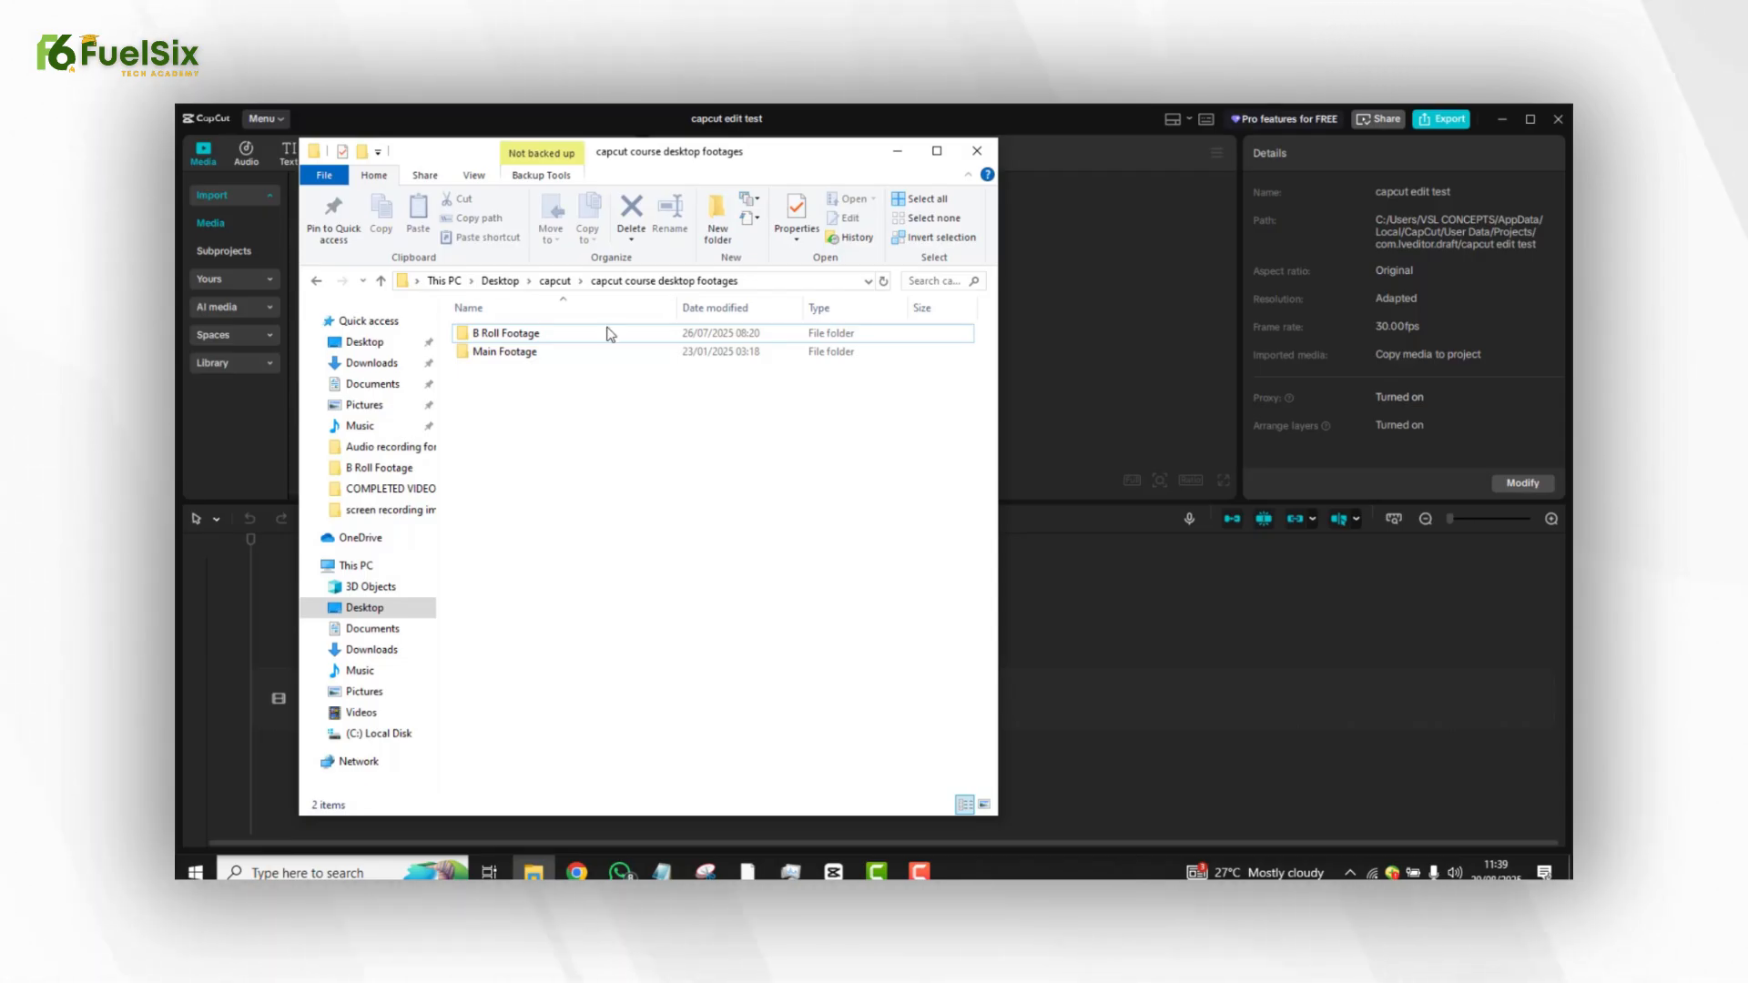
drag(770, 164, 1281, 169)
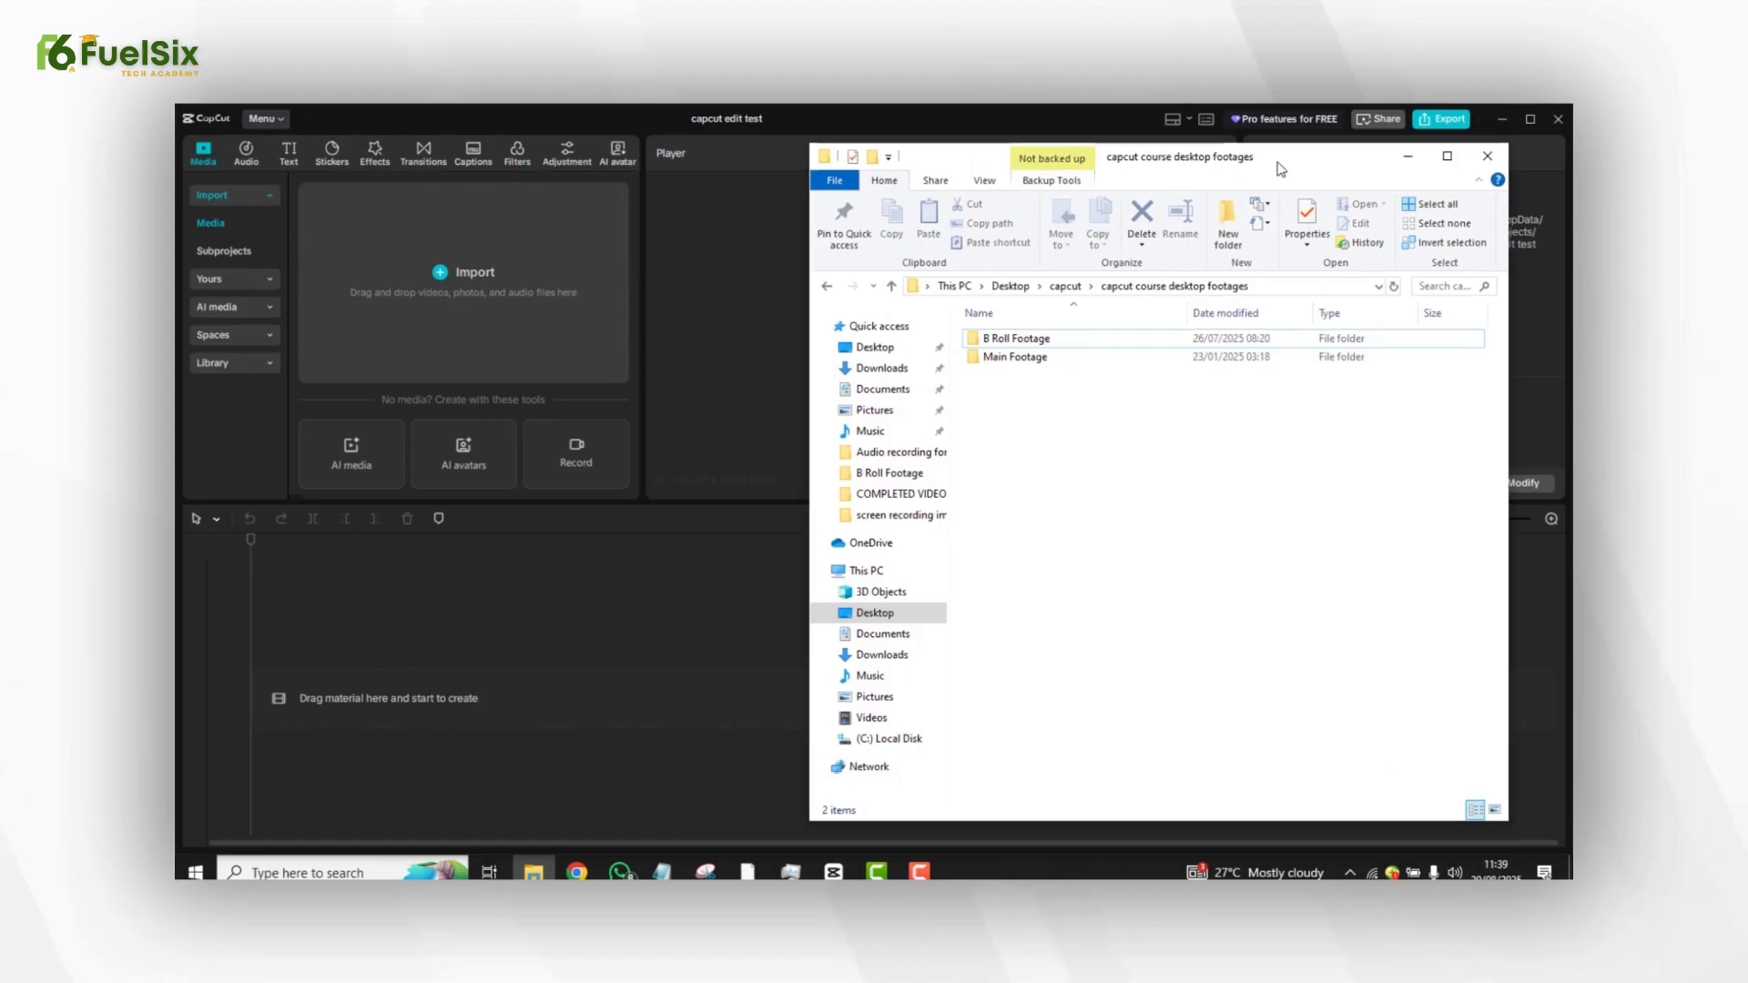
click(1032, 346)
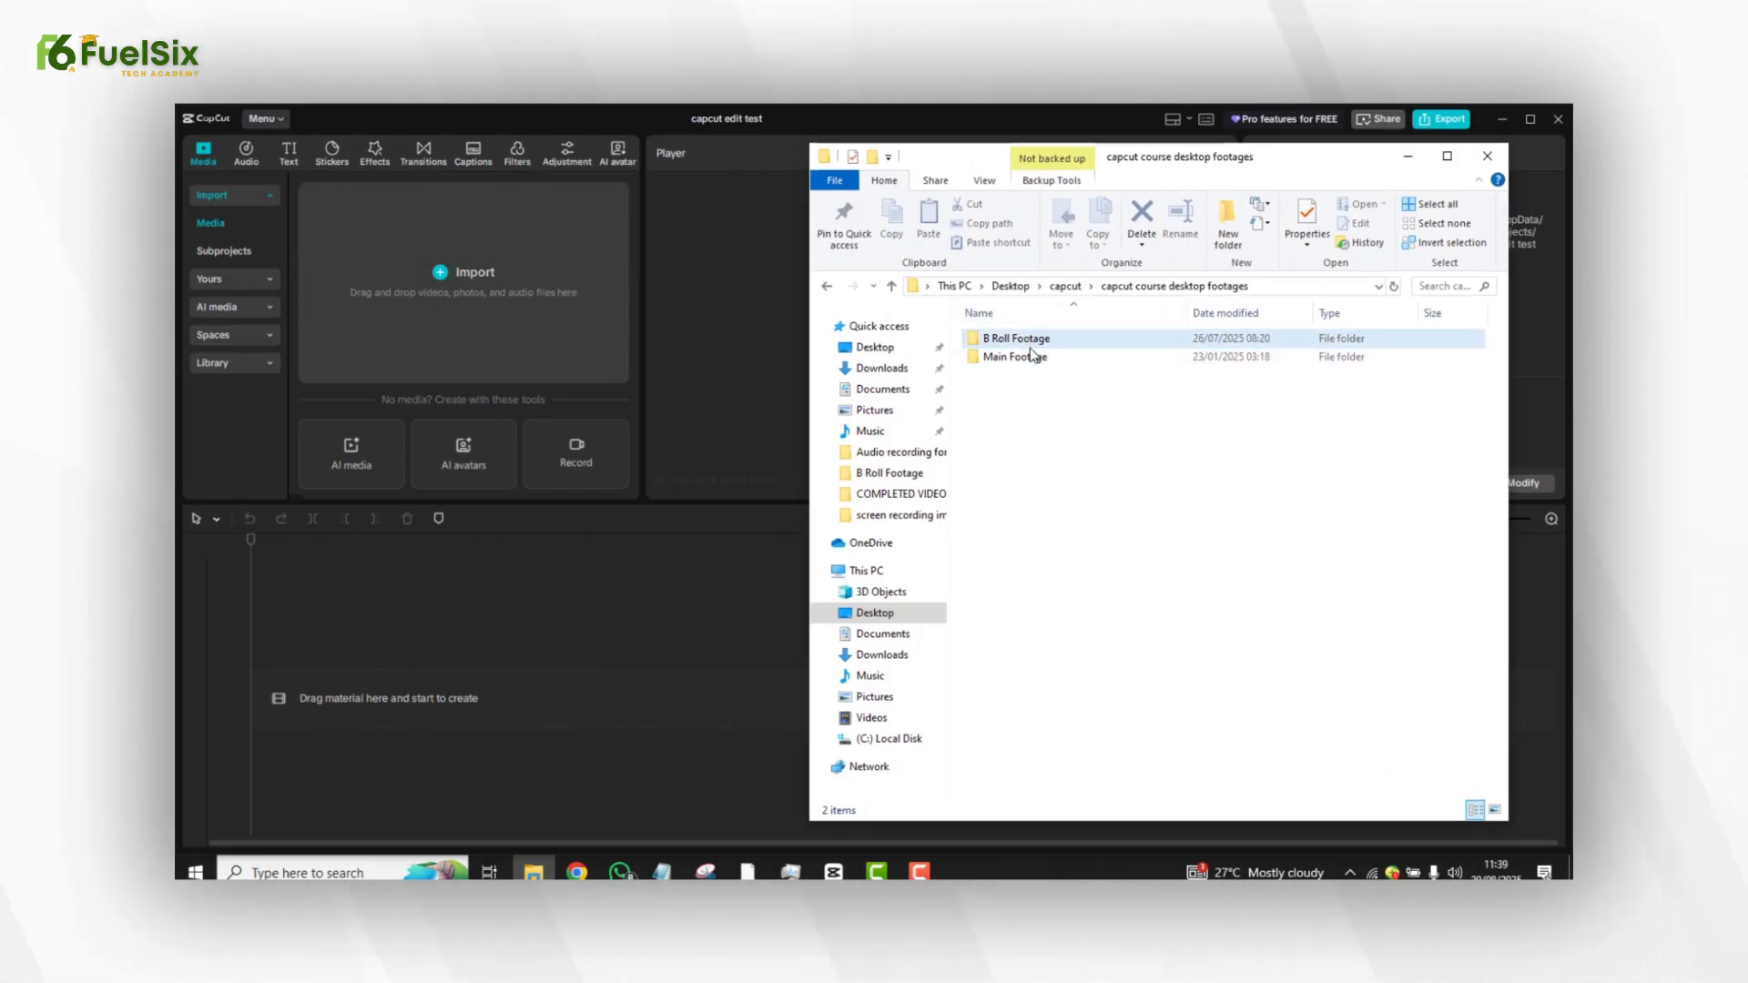
click(1027, 379)
click(1042, 341)
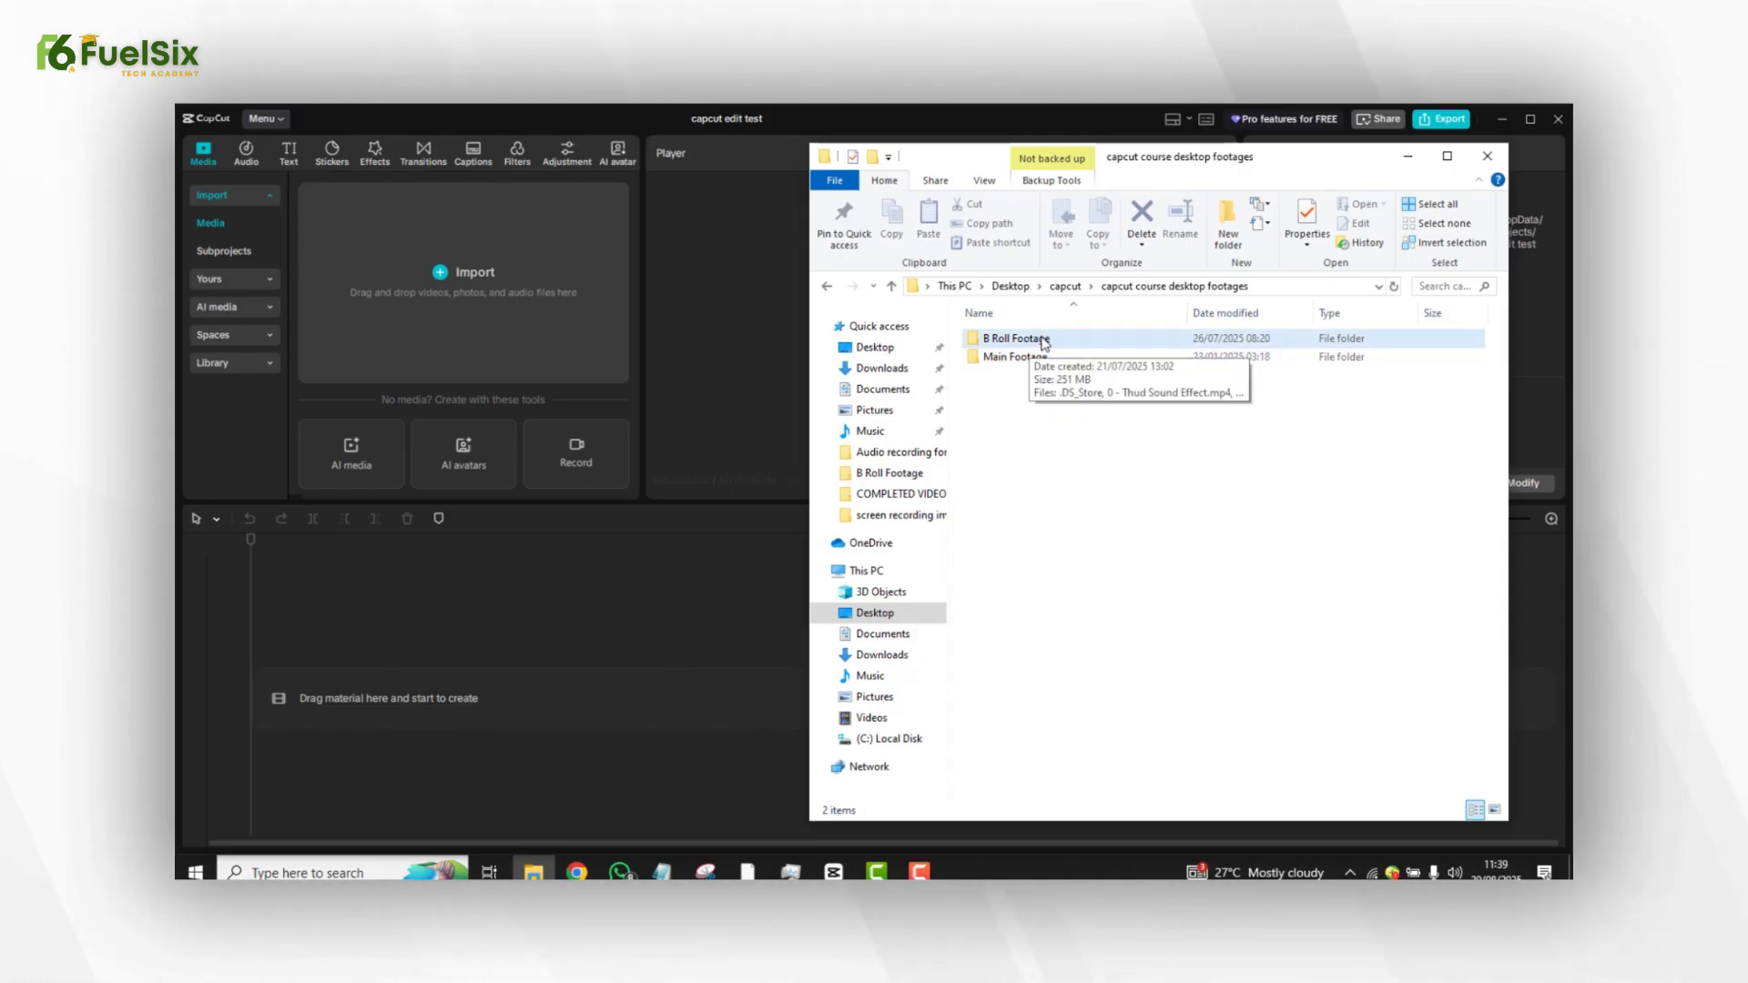
click(1022, 359)
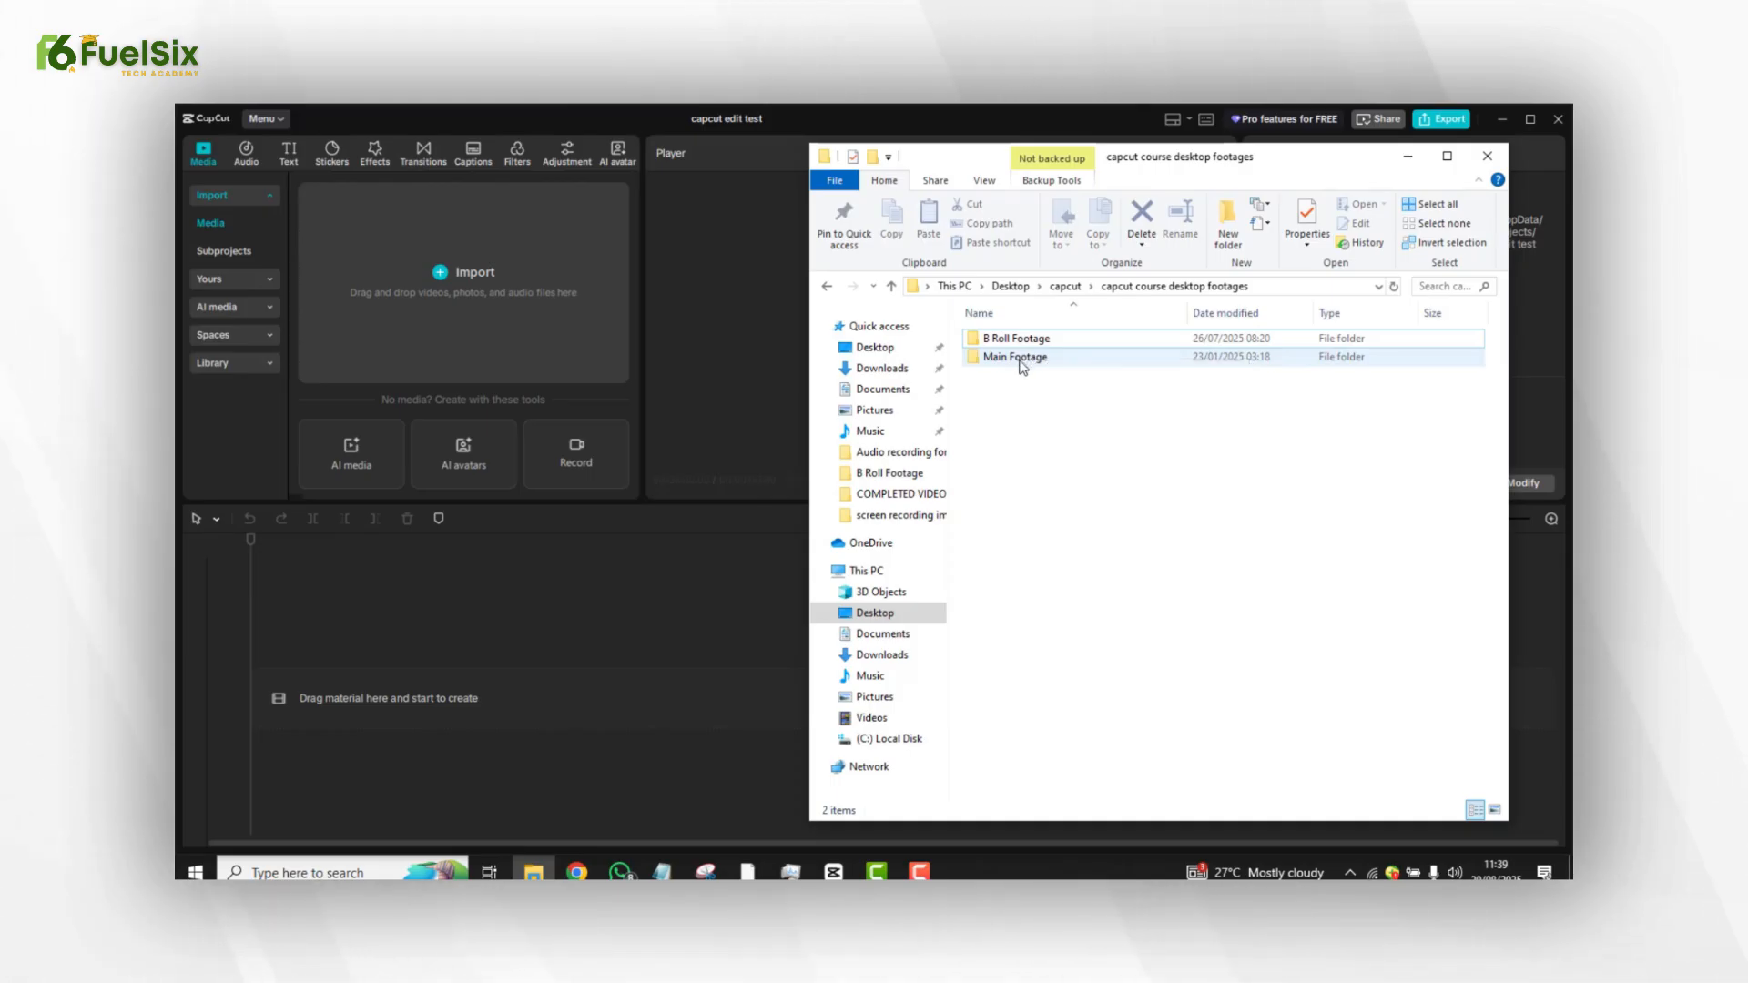
double_click(1022, 360)
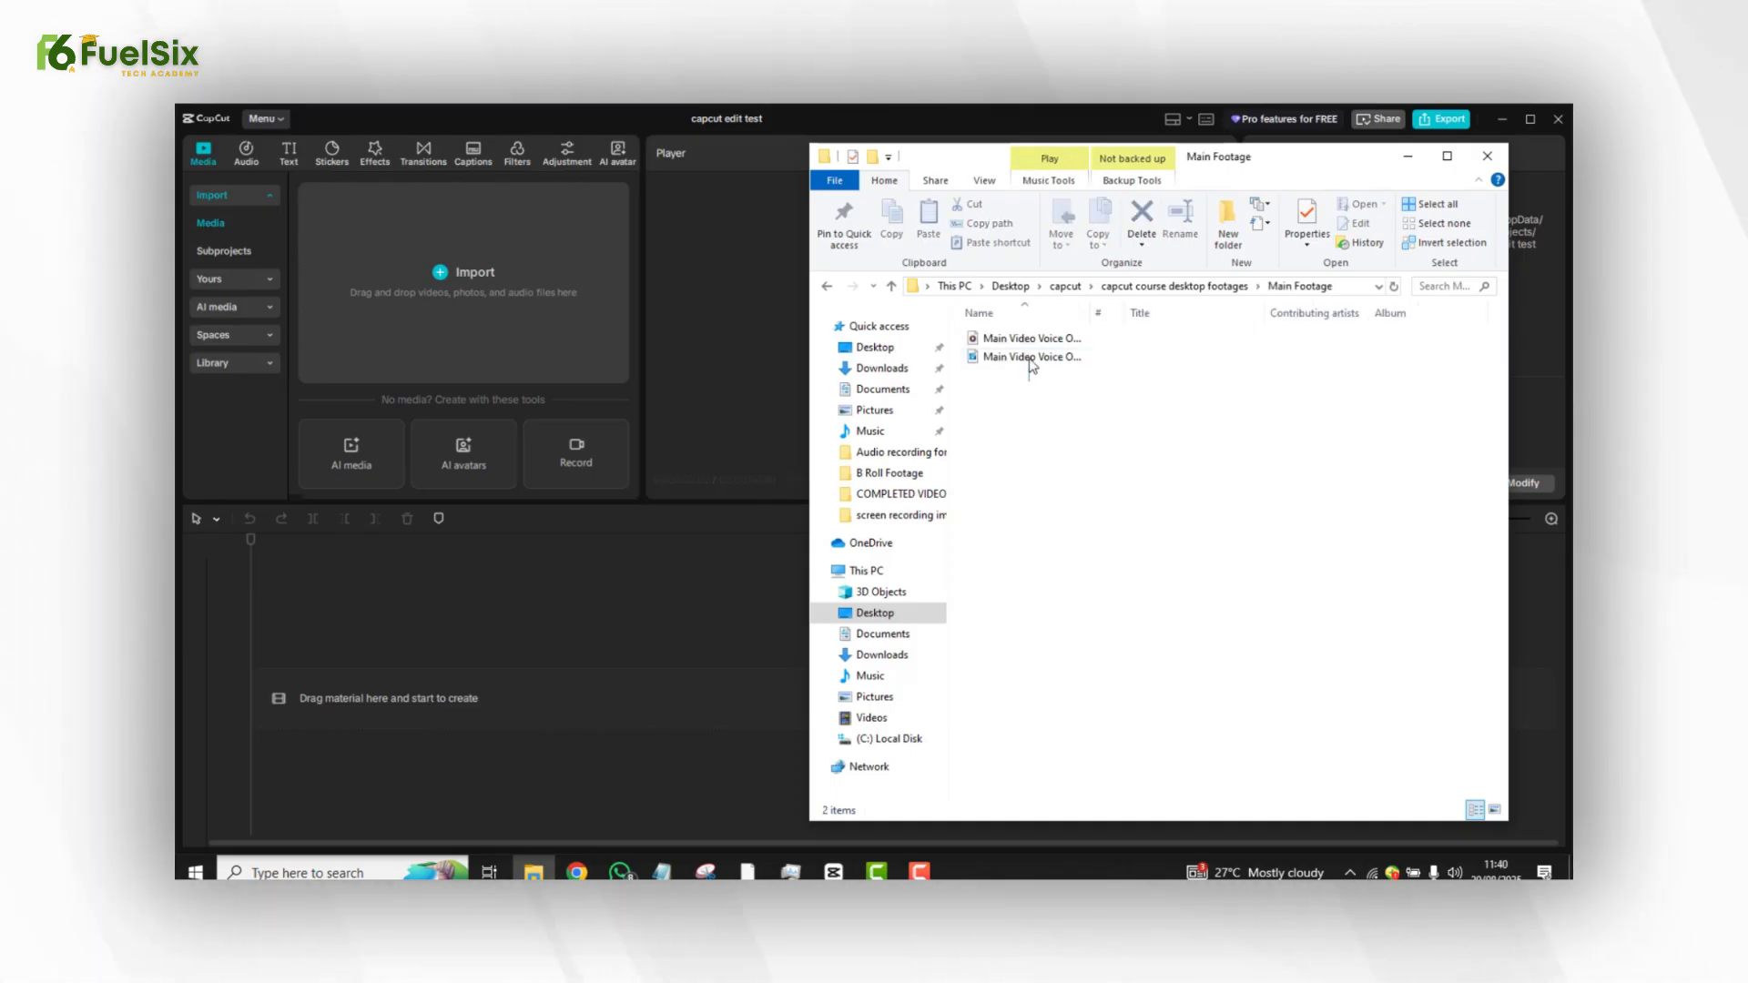
Import both Main Video Voice Over files from the folder into the project's media.
click(1032, 356)
ctrl+click(1034, 342)
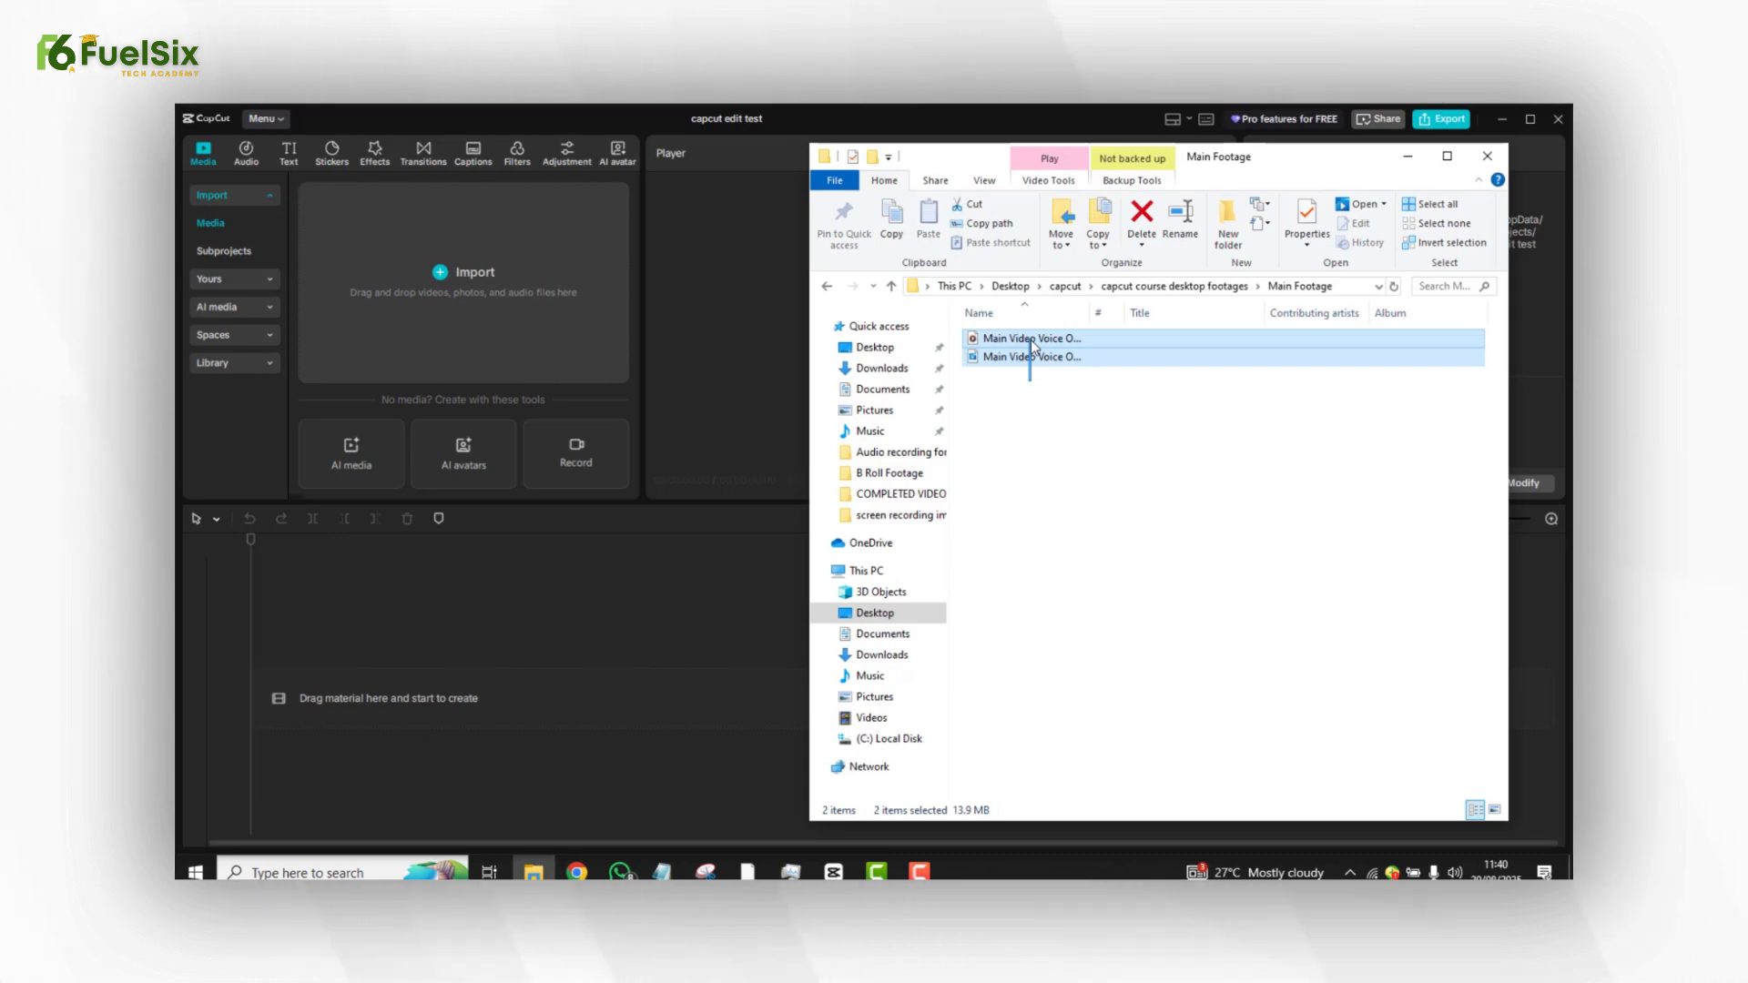
drag(934, 364, 439, 314)
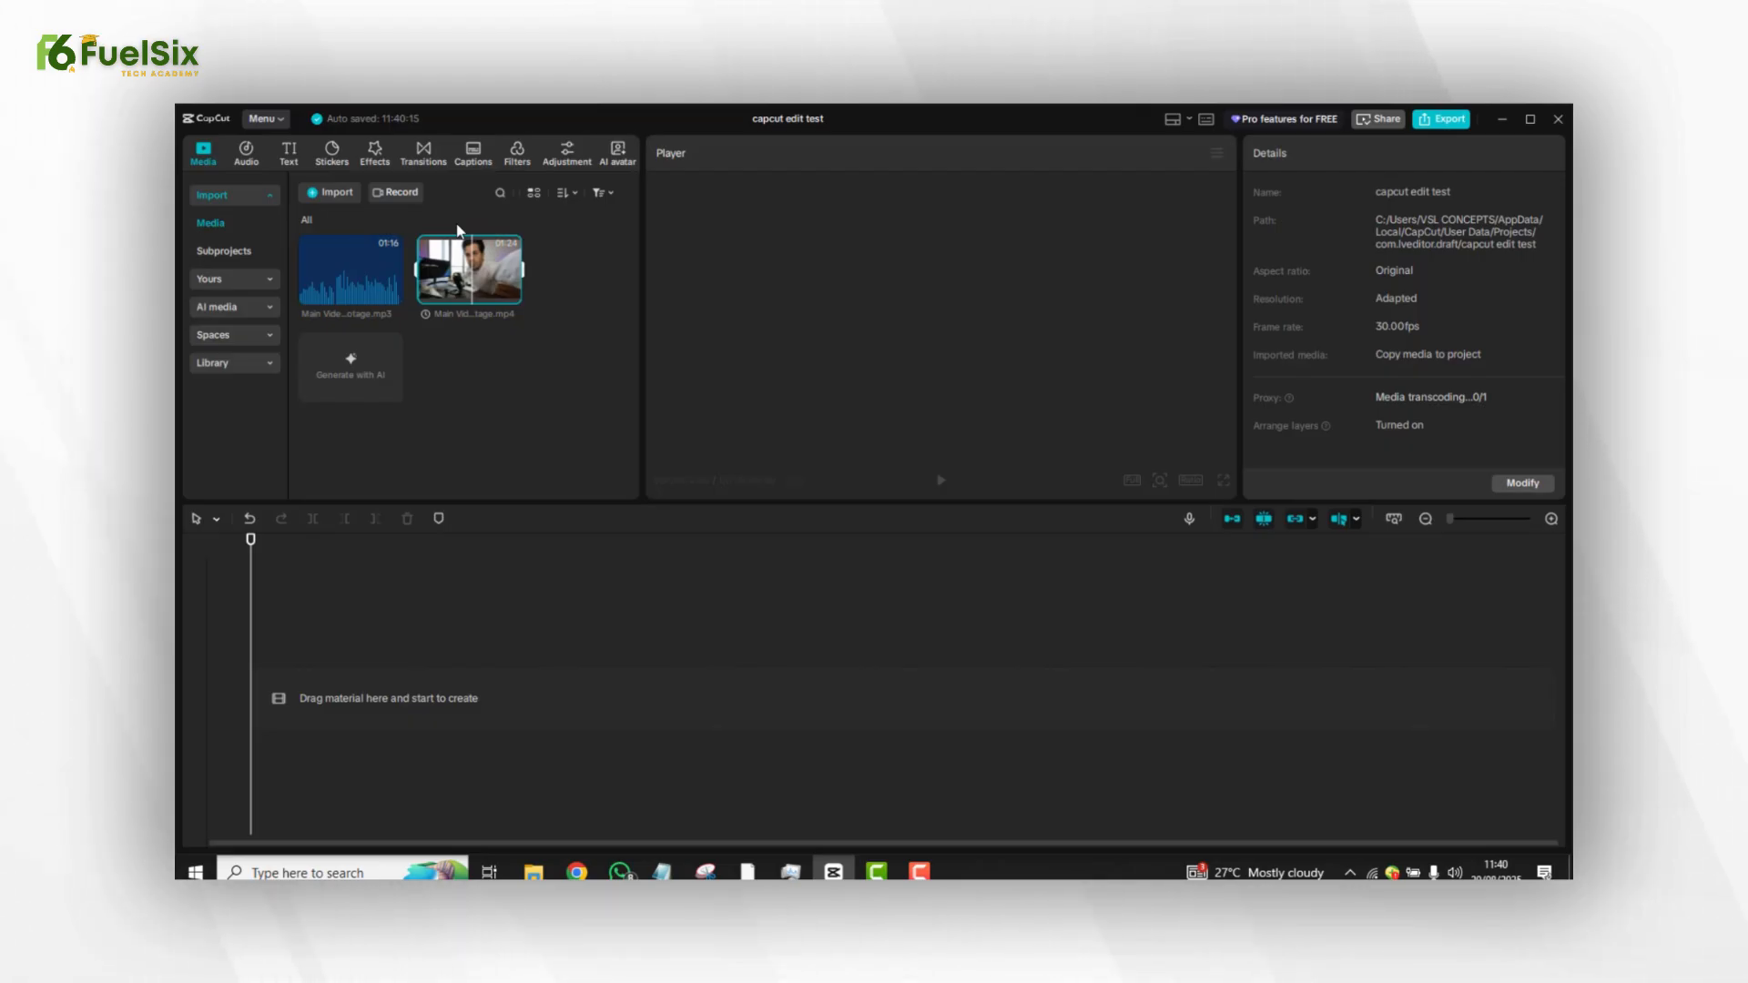
Preview the imported audio and video clips and add the Main Video mp4 clip to the timeline.
click(474, 270)
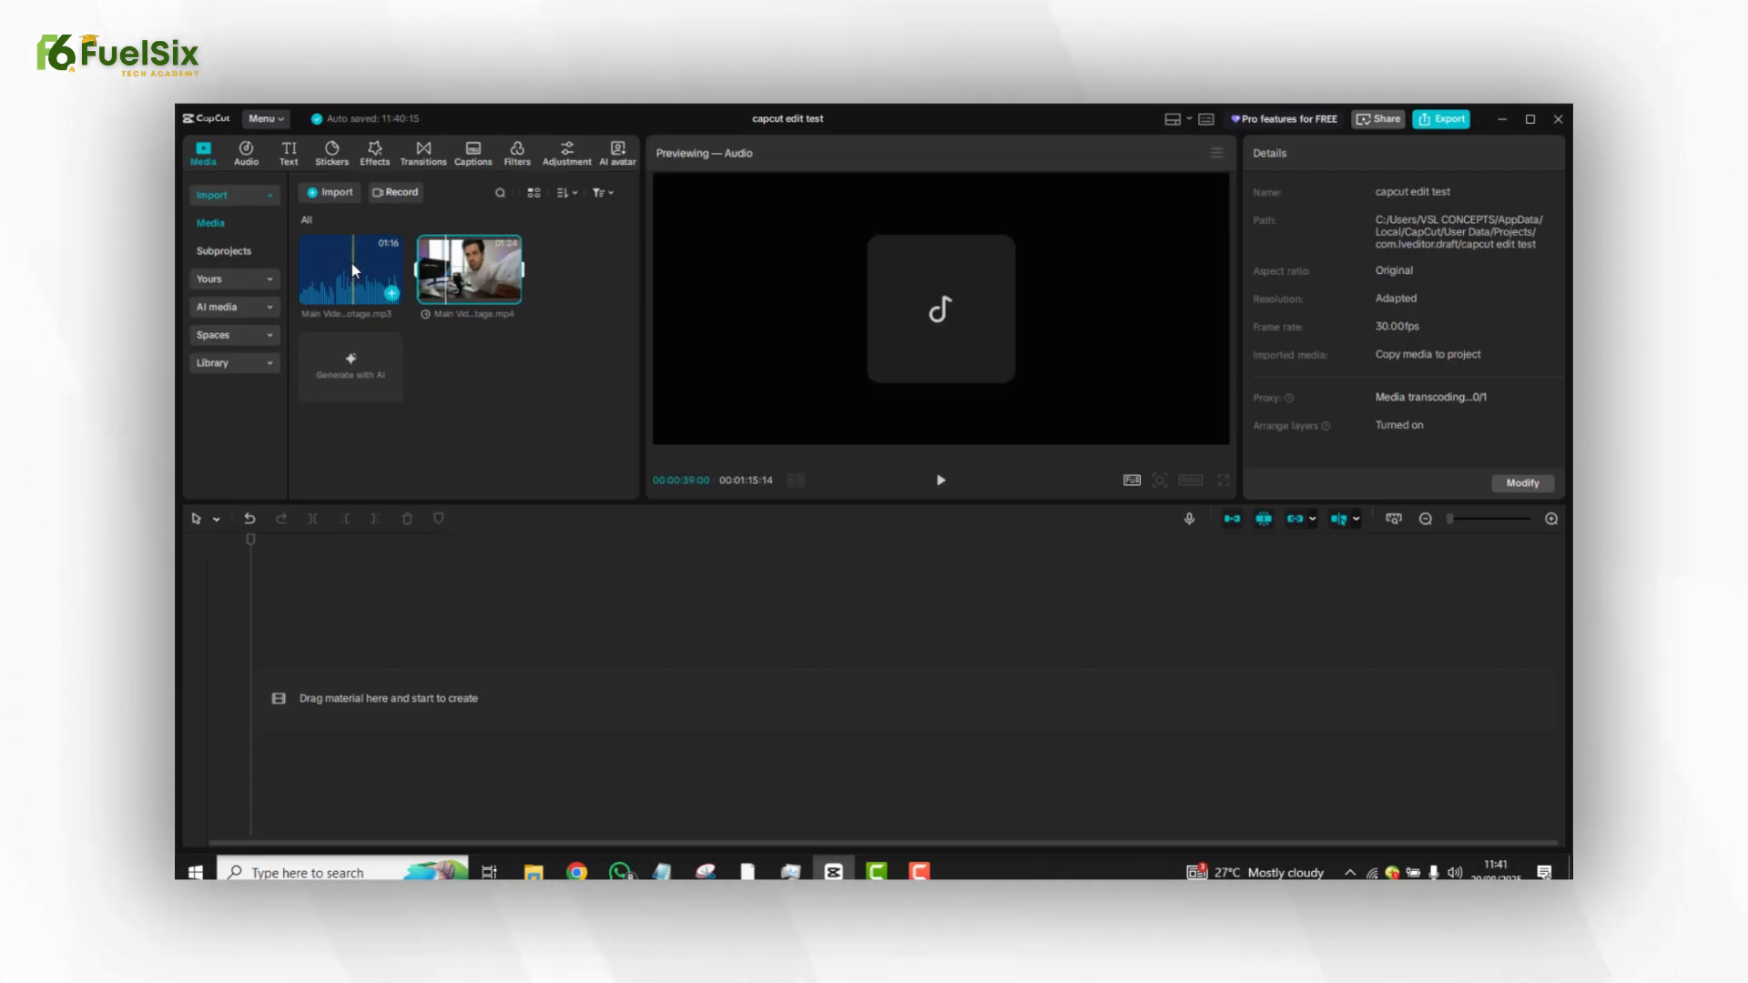
click(374, 264)
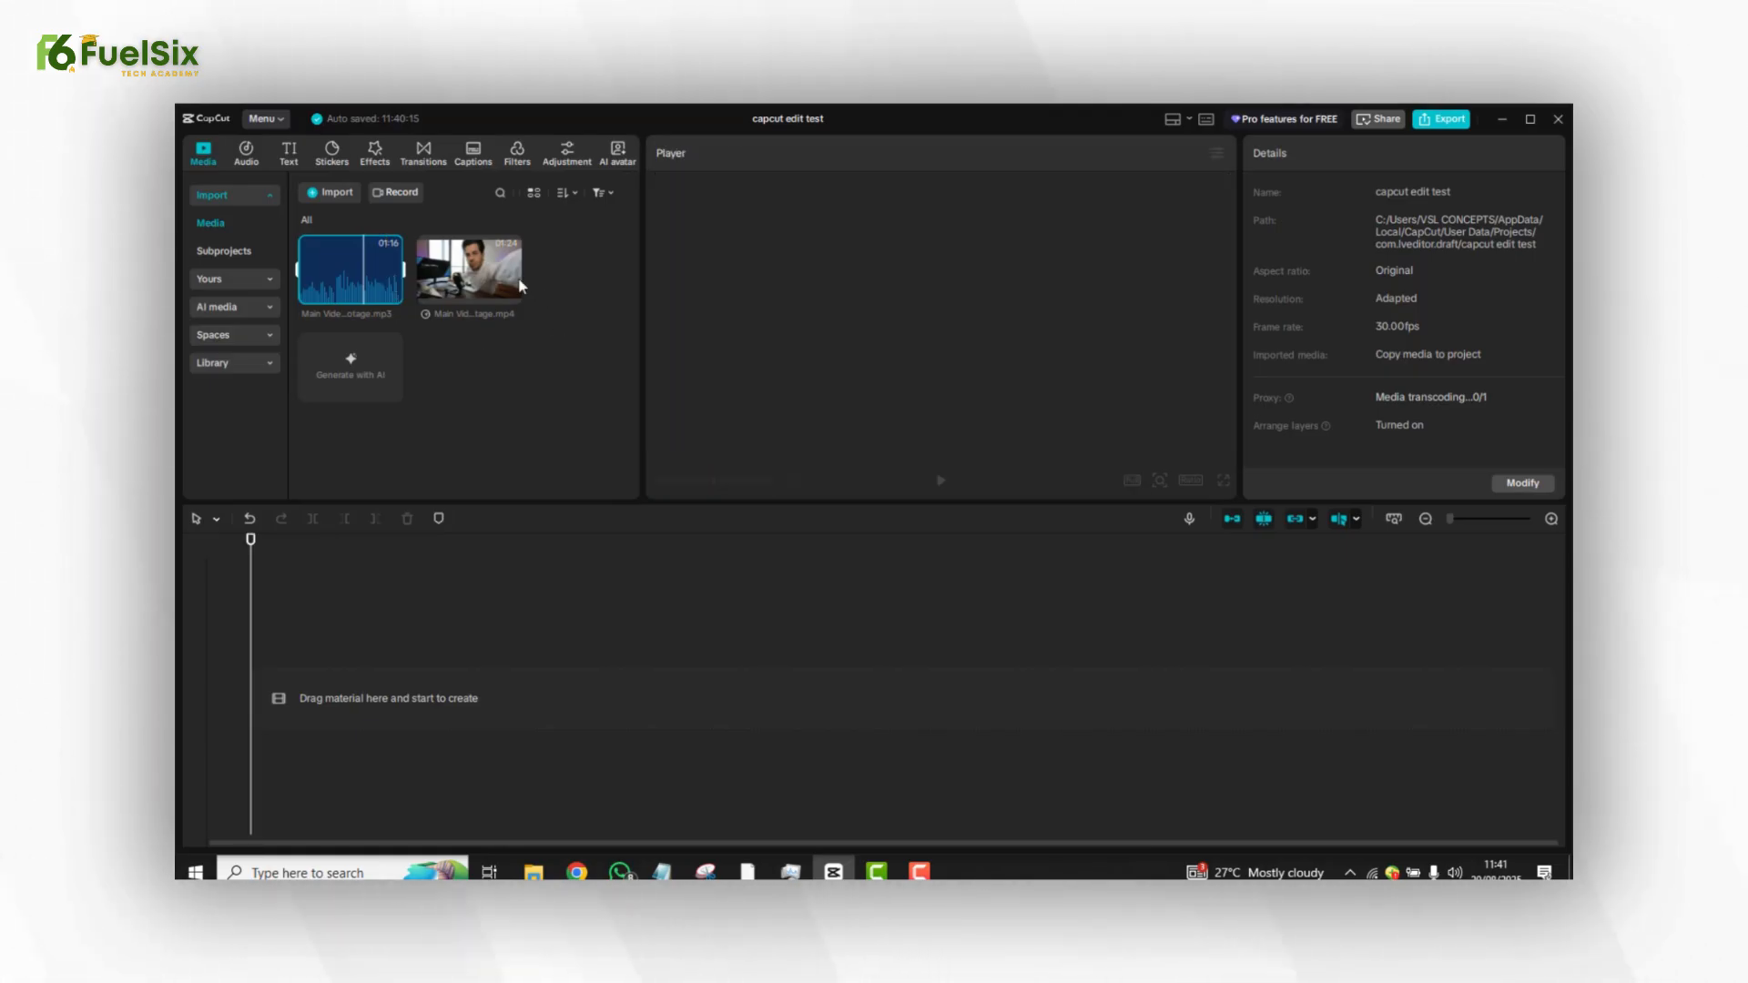
click(478, 268)
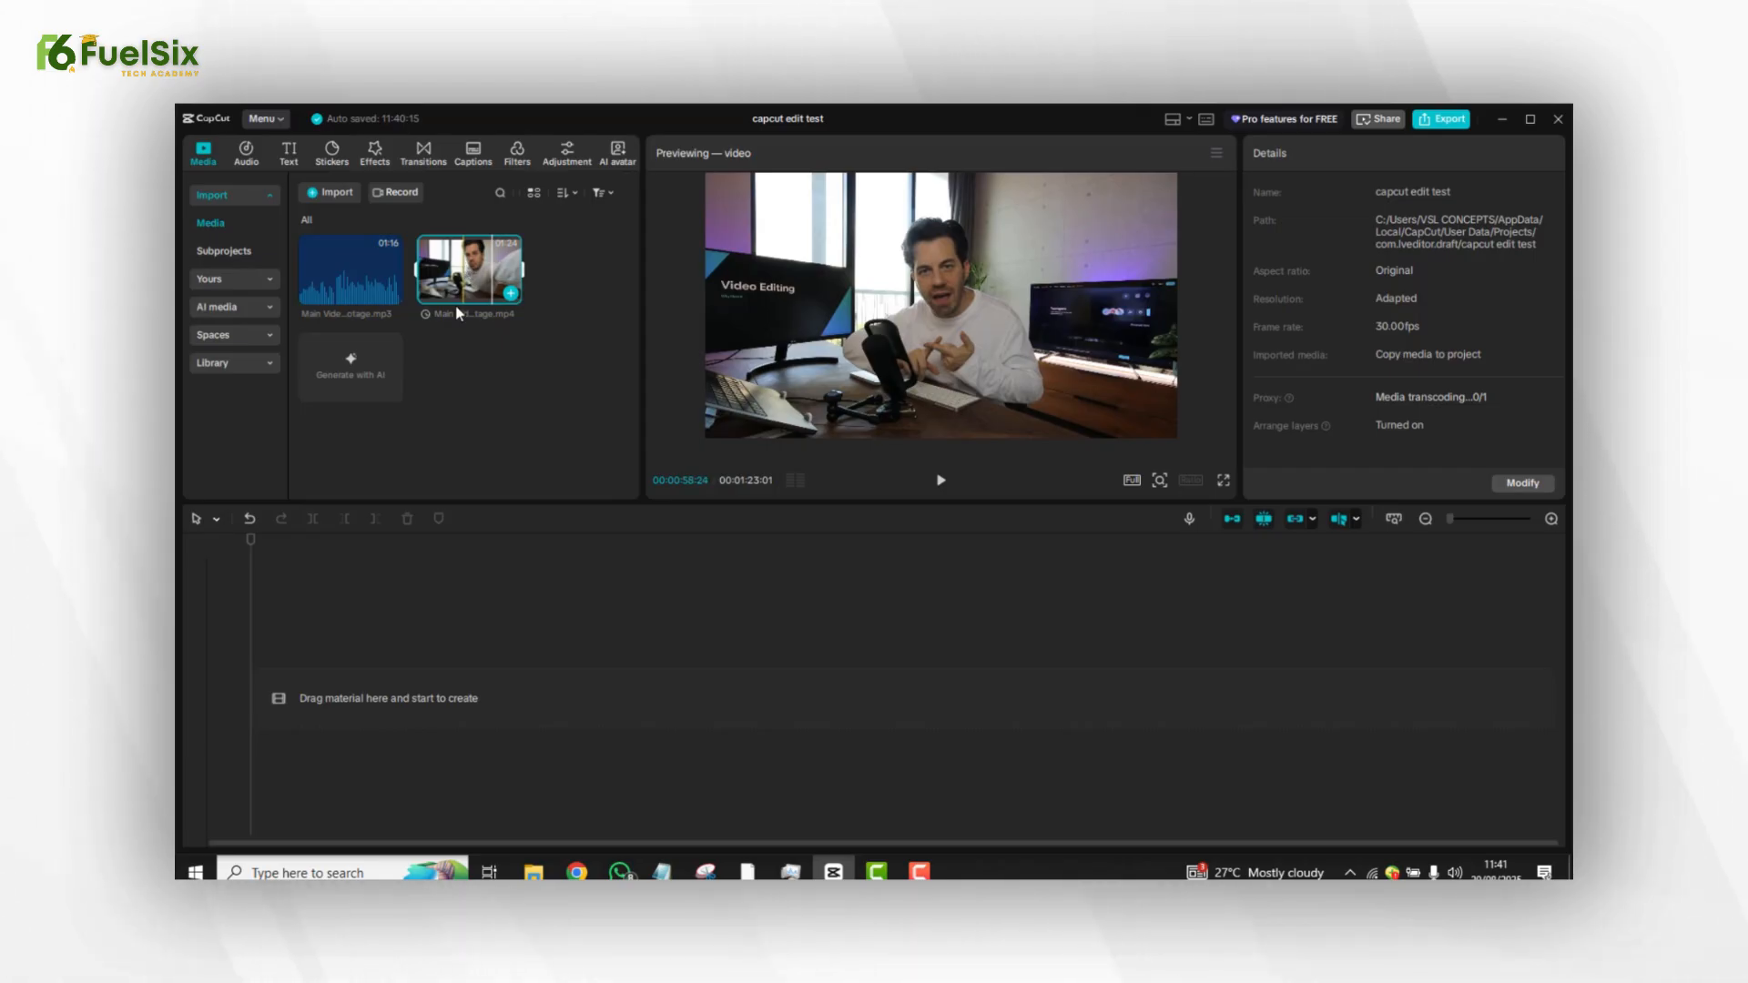
mouse_move(458, 313)
mouse_down()
mouse_move(469, 583)
mouse_move(410, 605)
mouse_move(357, 676)
mouse_move(255, 694)
mouse_up()
click(468, 611)
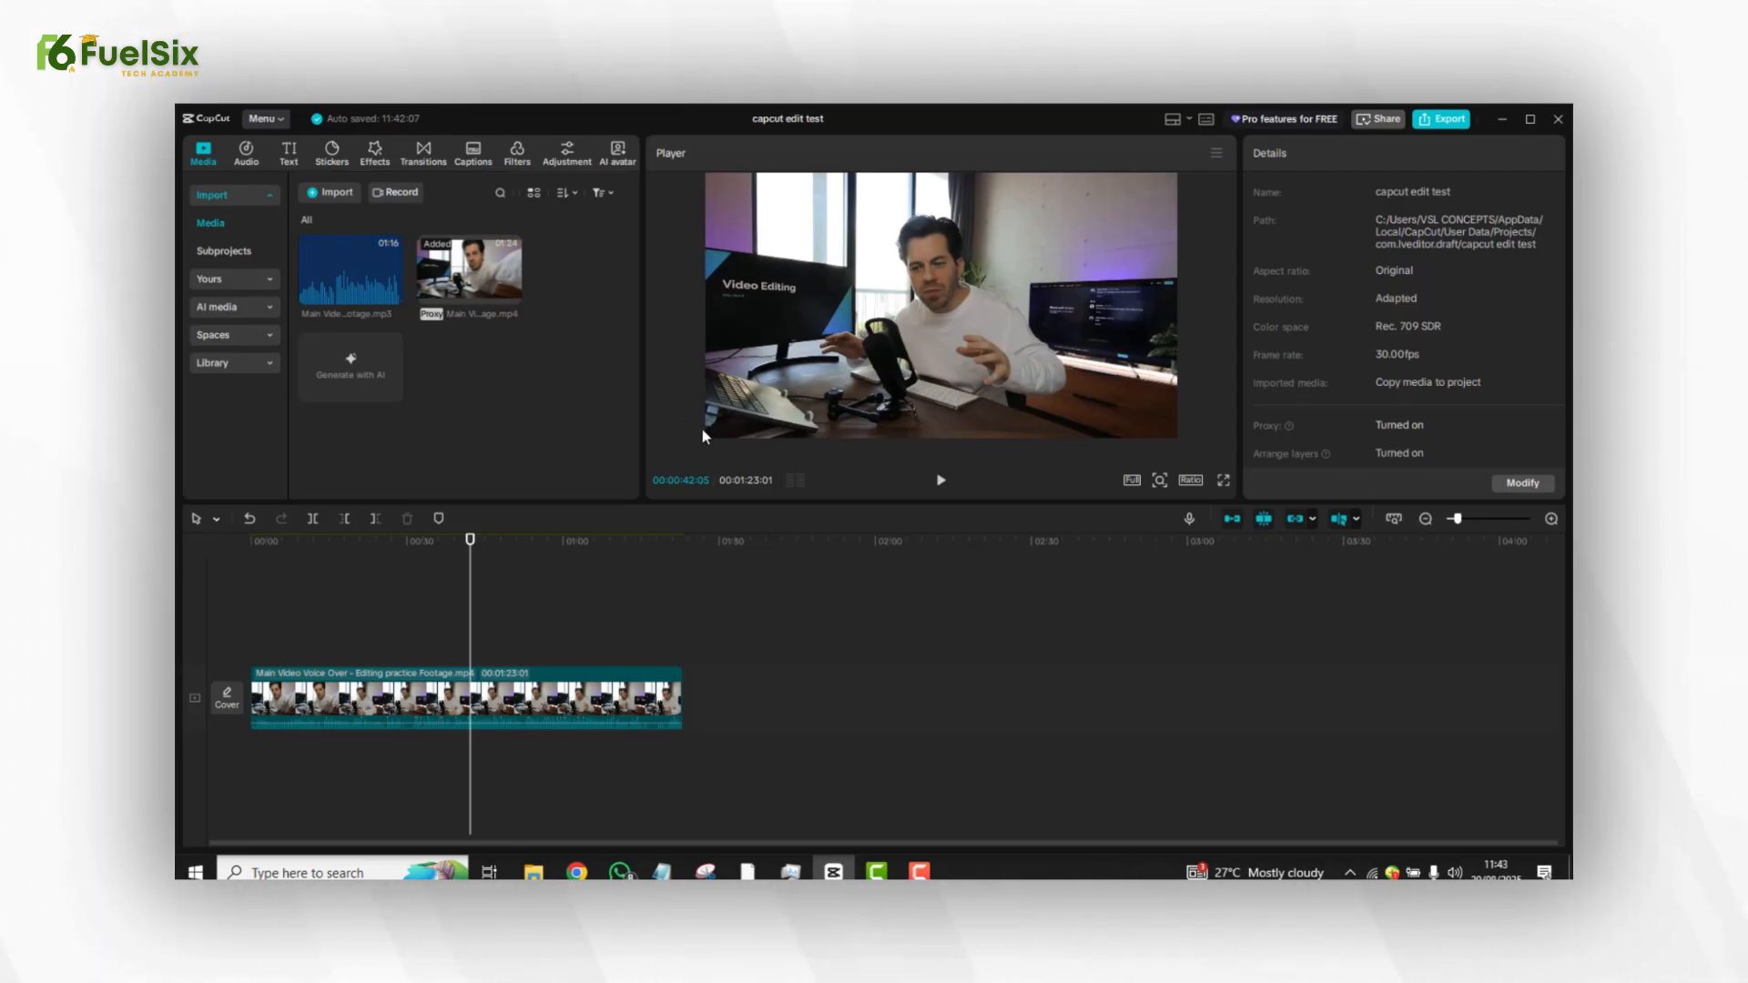
Try the 16:9 and then the 9:16 aspect ratio for the project.
click(1188, 483)
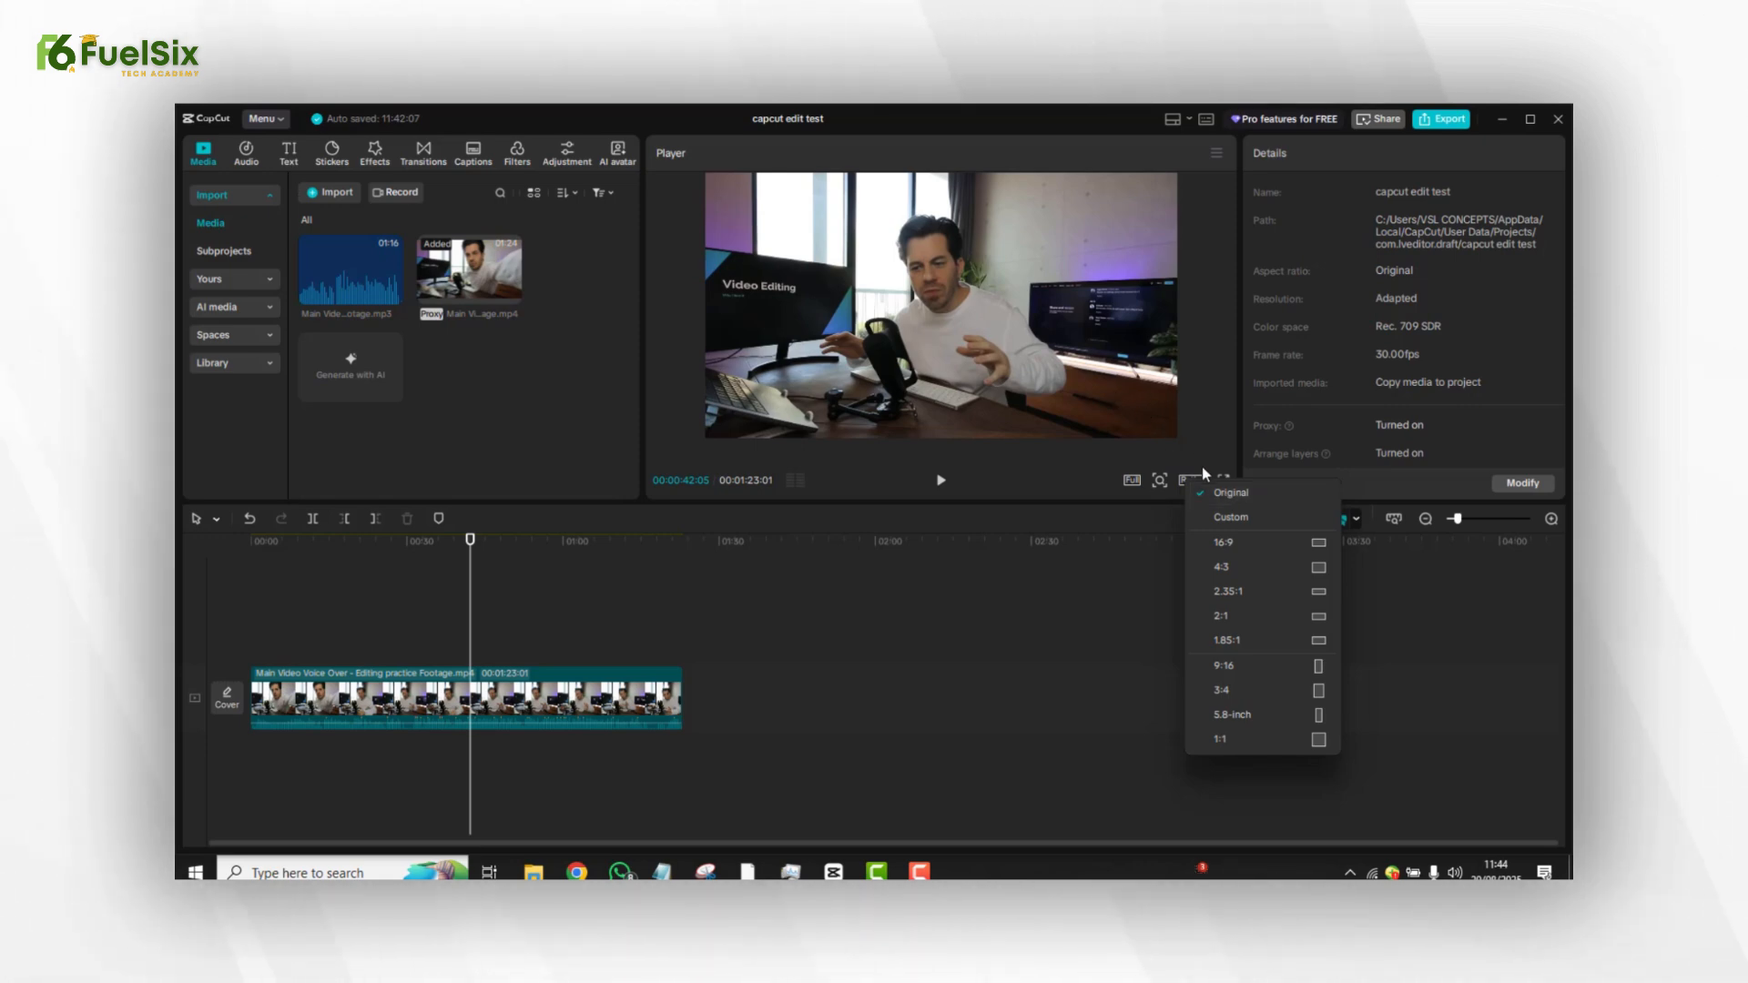
click(1223, 542)
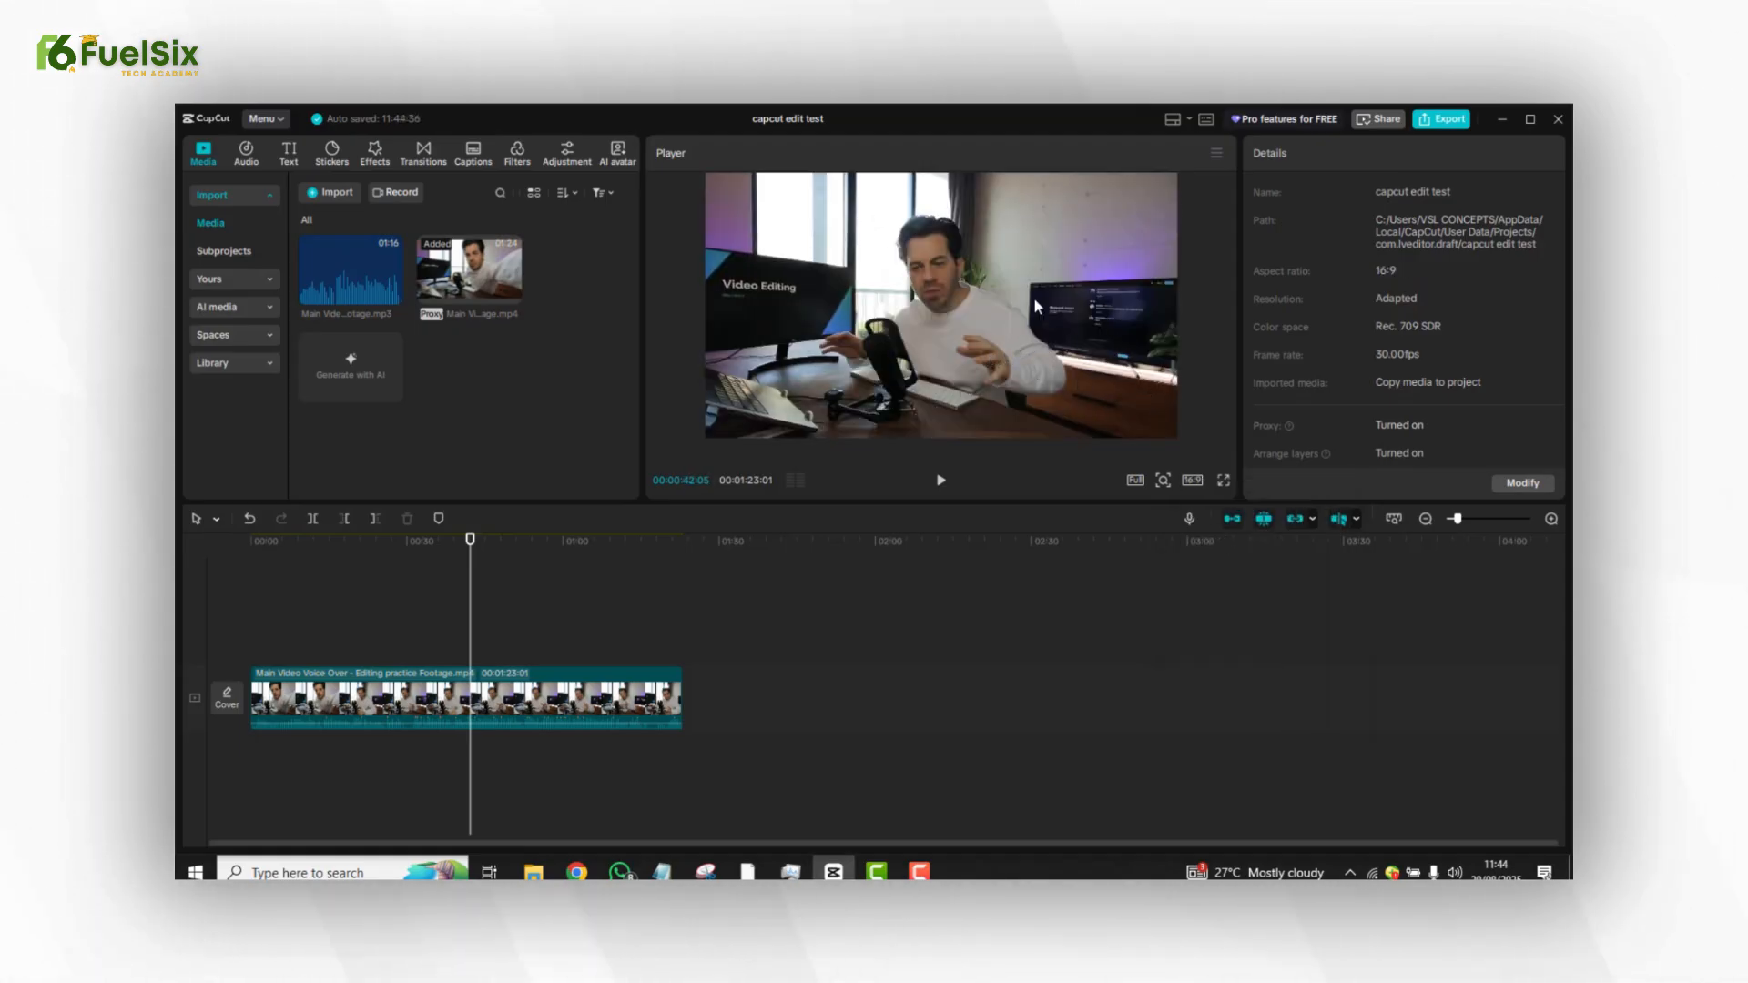
click(1193, 480)
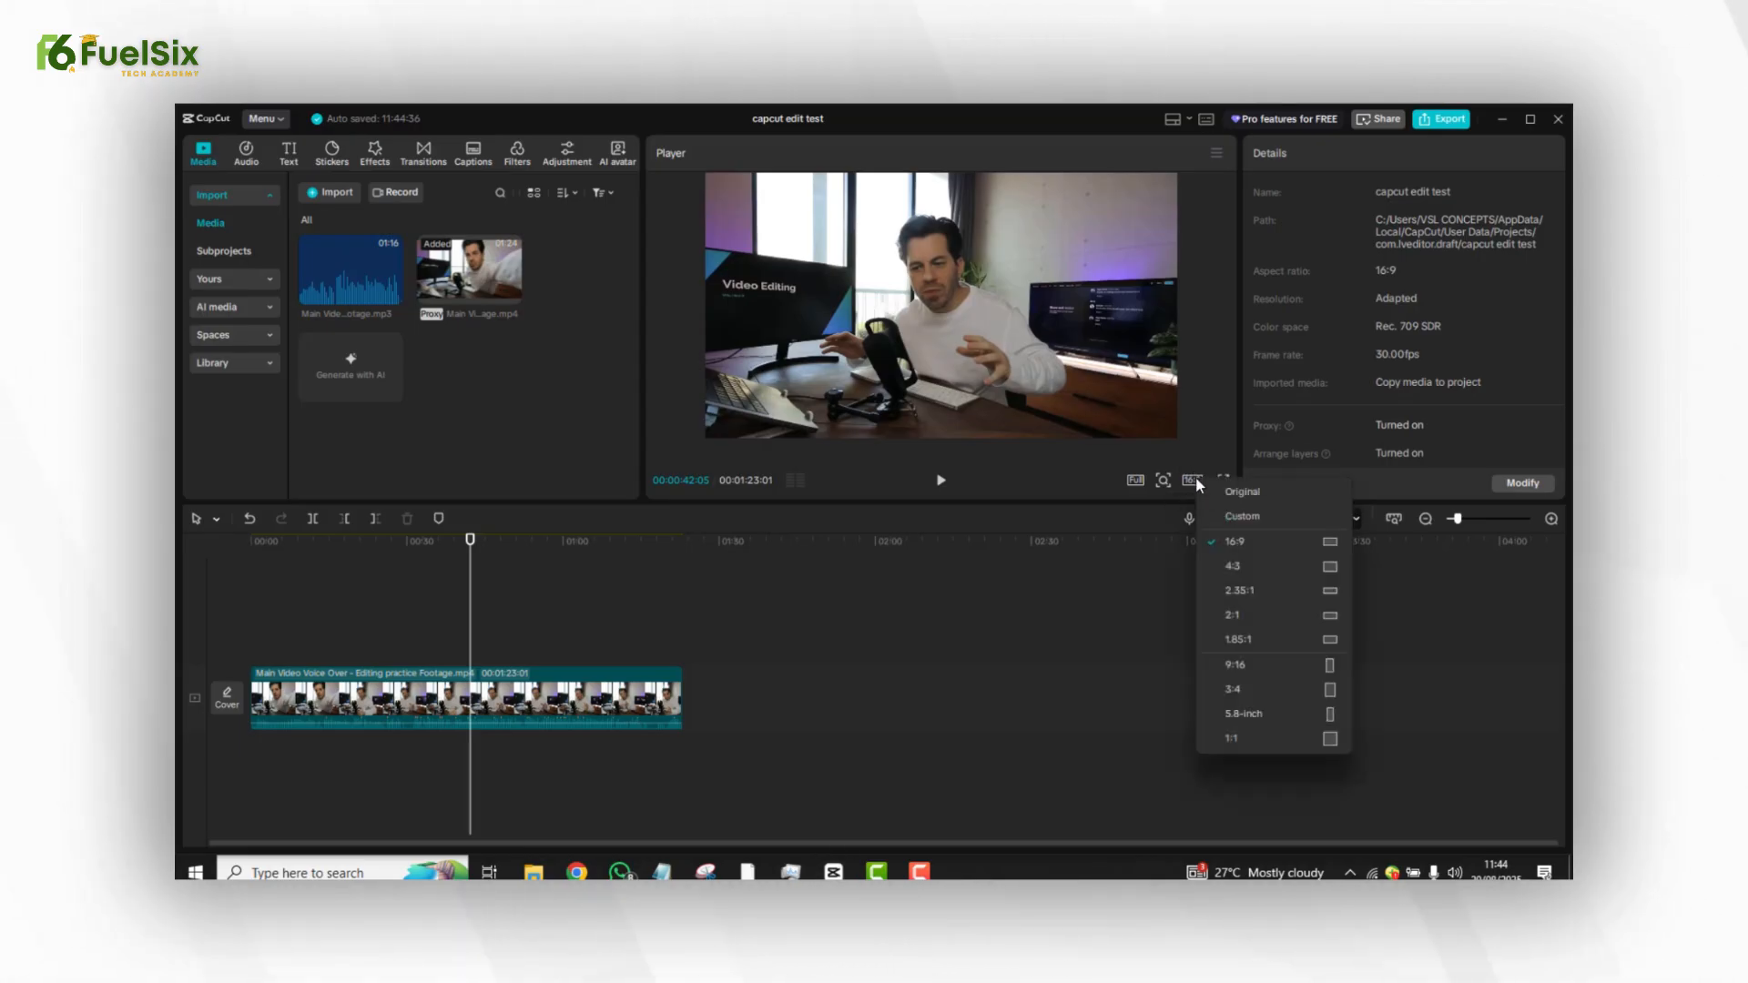
click(1248, 664)
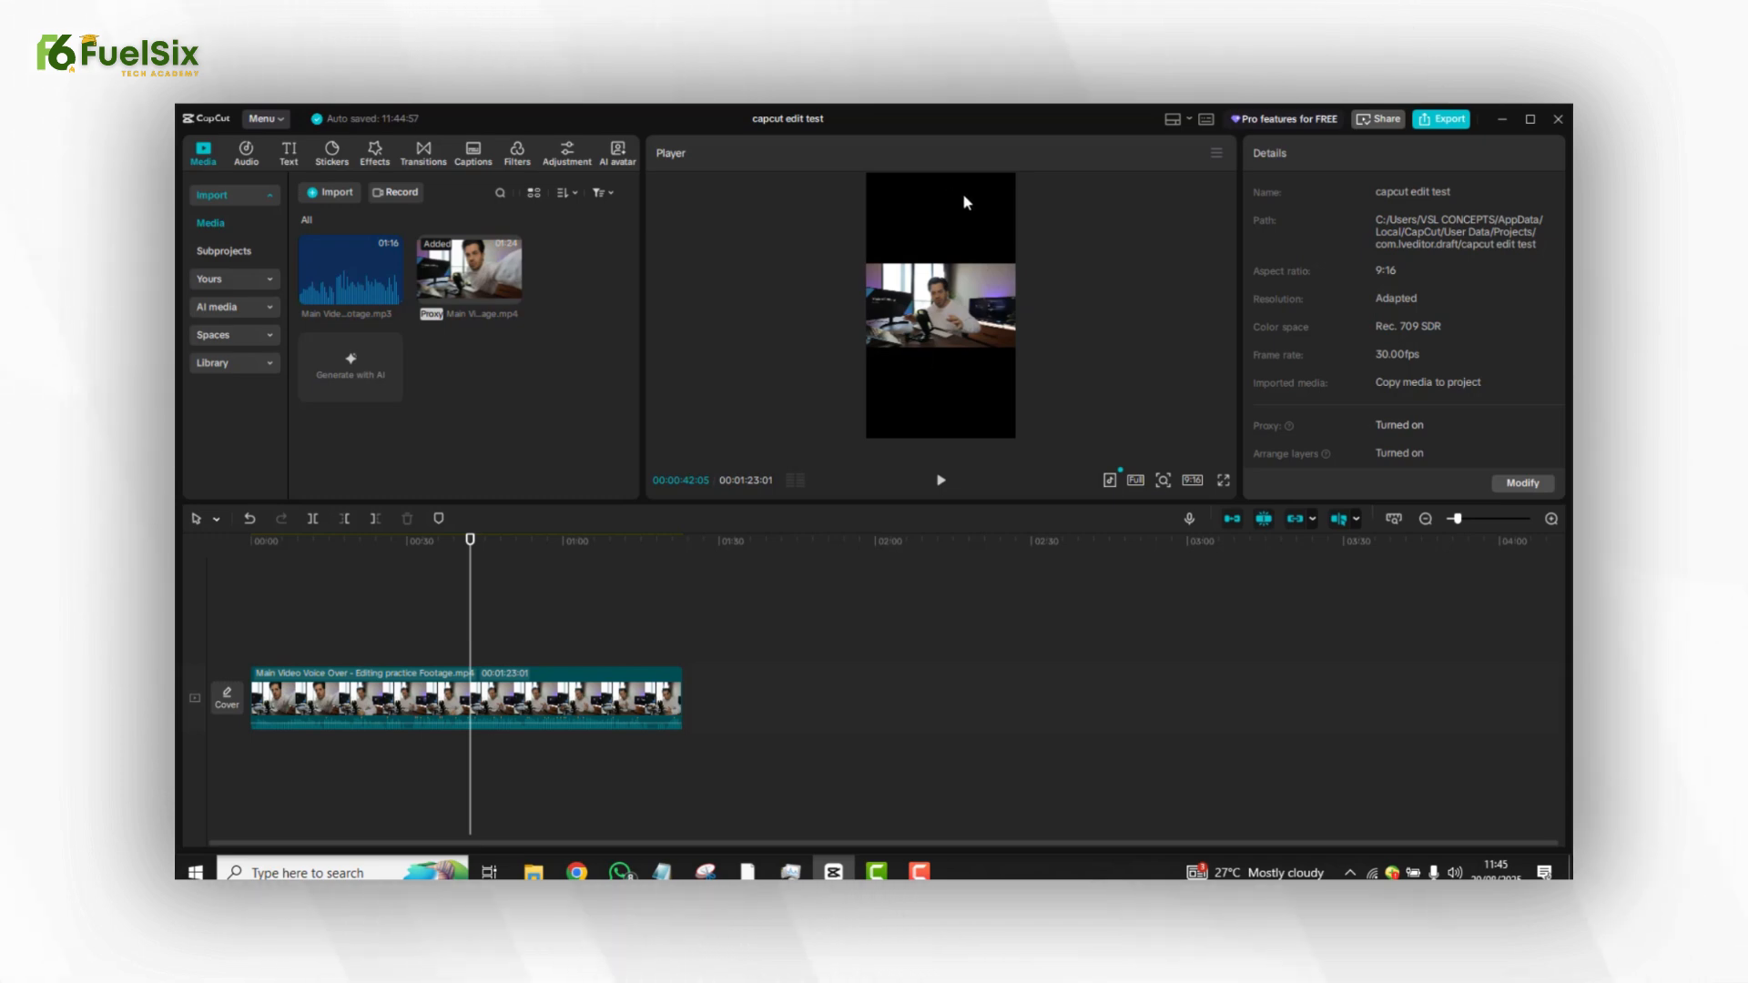
Select the clip in the player and set the project aspect ratio back to Original.
click(960, 287)
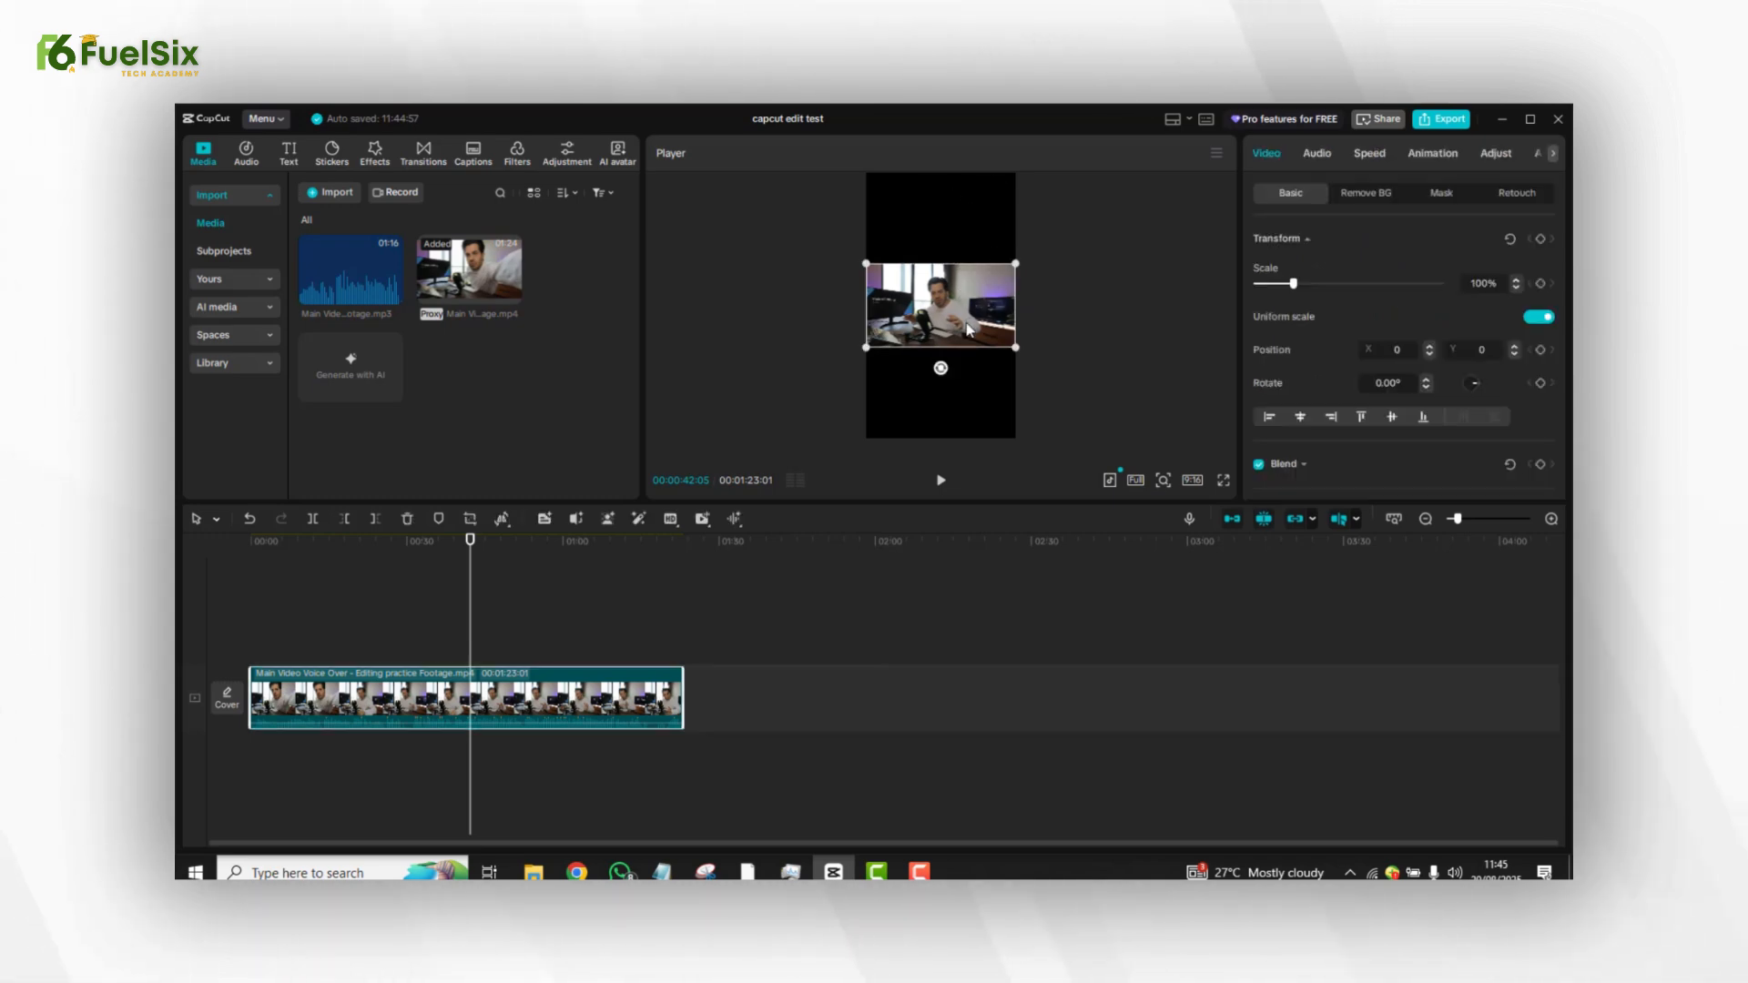
mouse_move(960, 310)
mouse_down()
mouse_move(959, 284)
mouse_move(960, 343)
mouse_move(958, 294)
mouse_move(966, 318)
mouse_up()
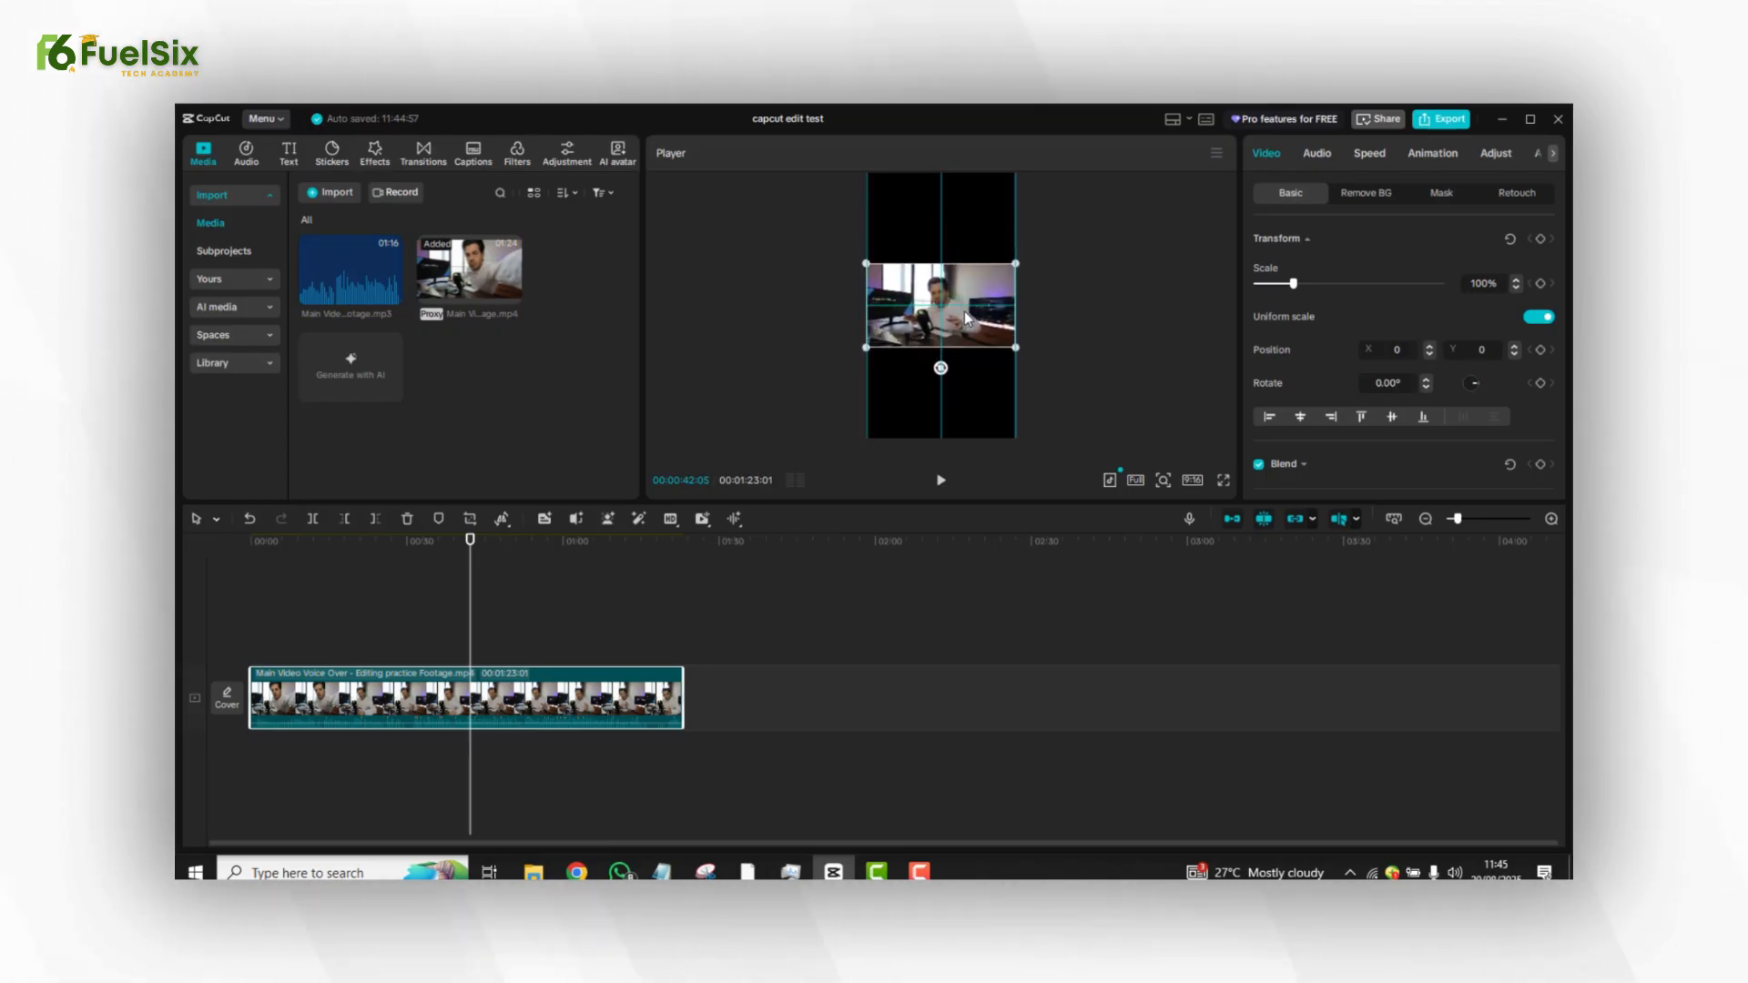
click(1192, 480)
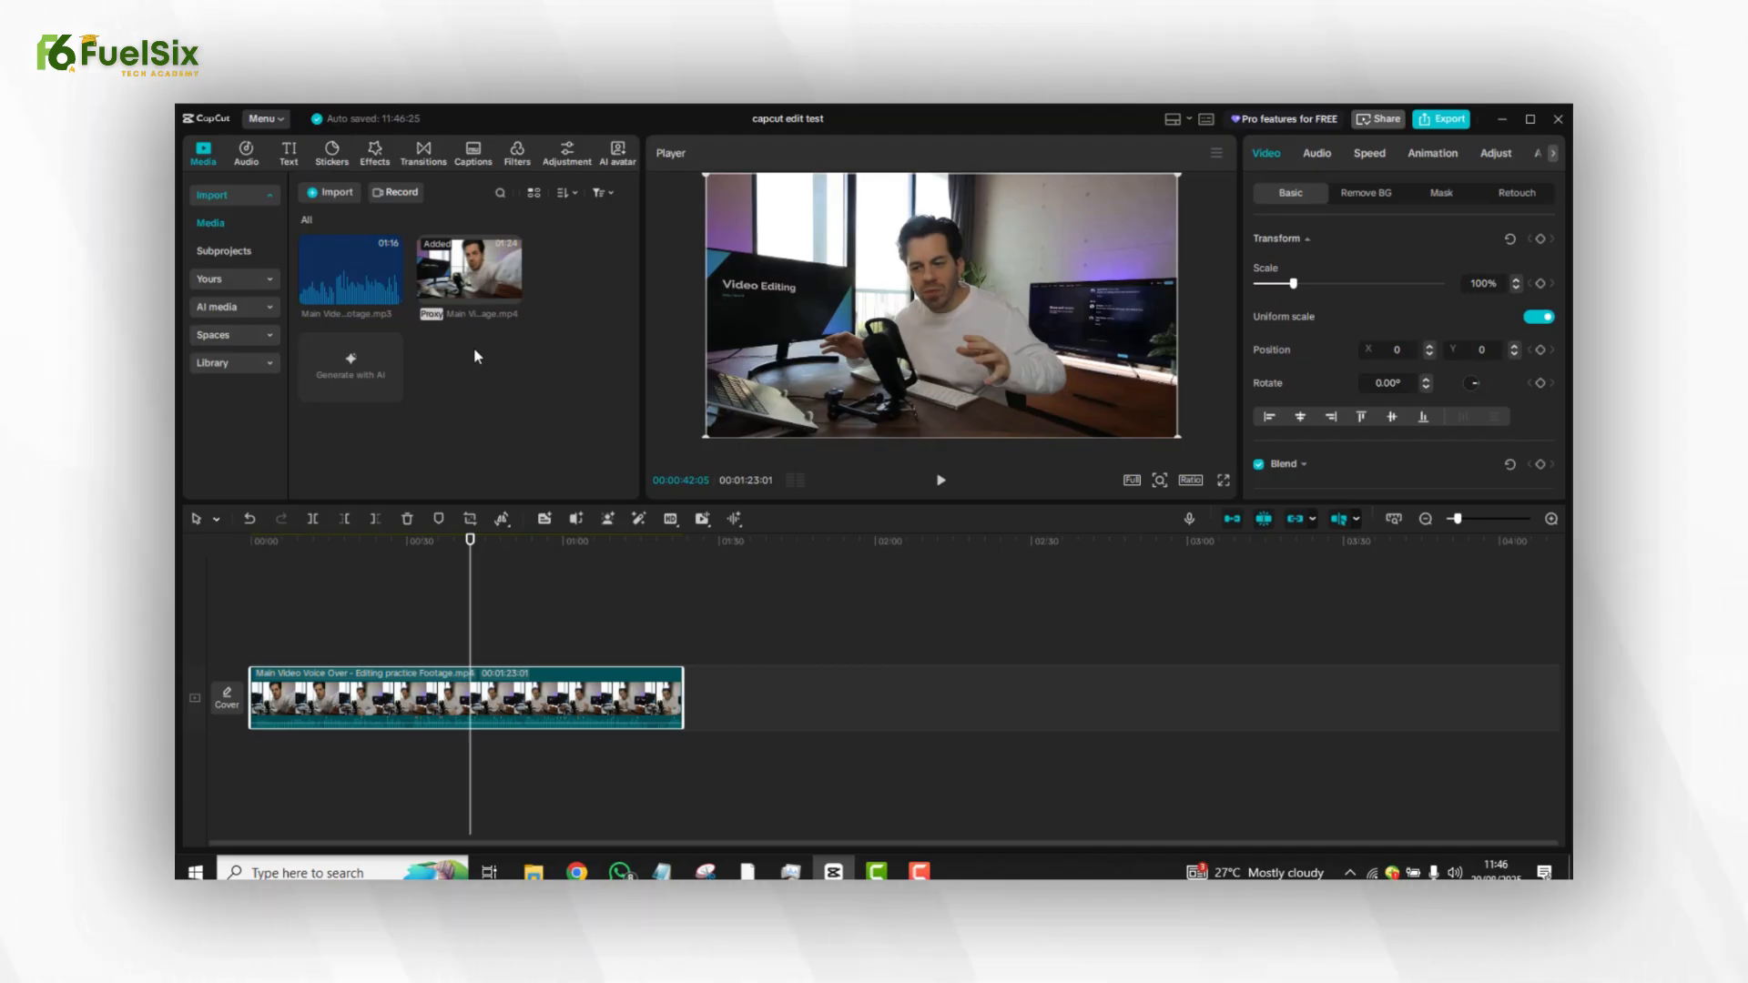
Play back the video clip from several points along the timeline.
click(463, 276)
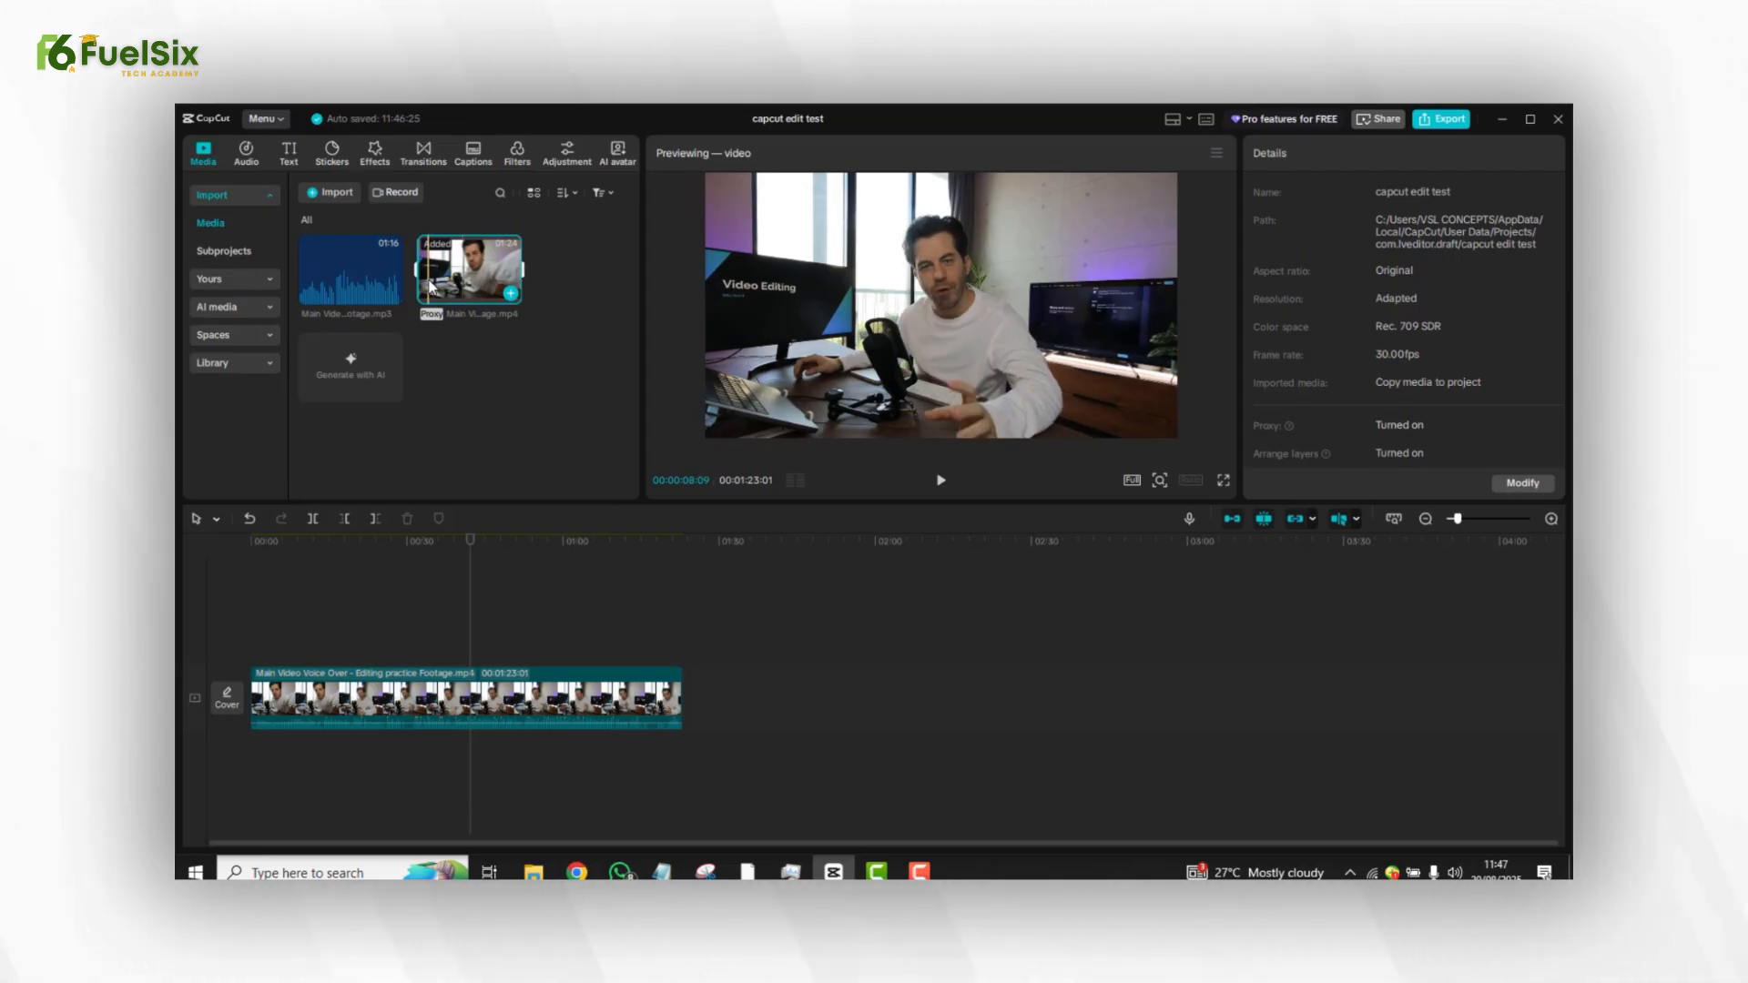
key(space)
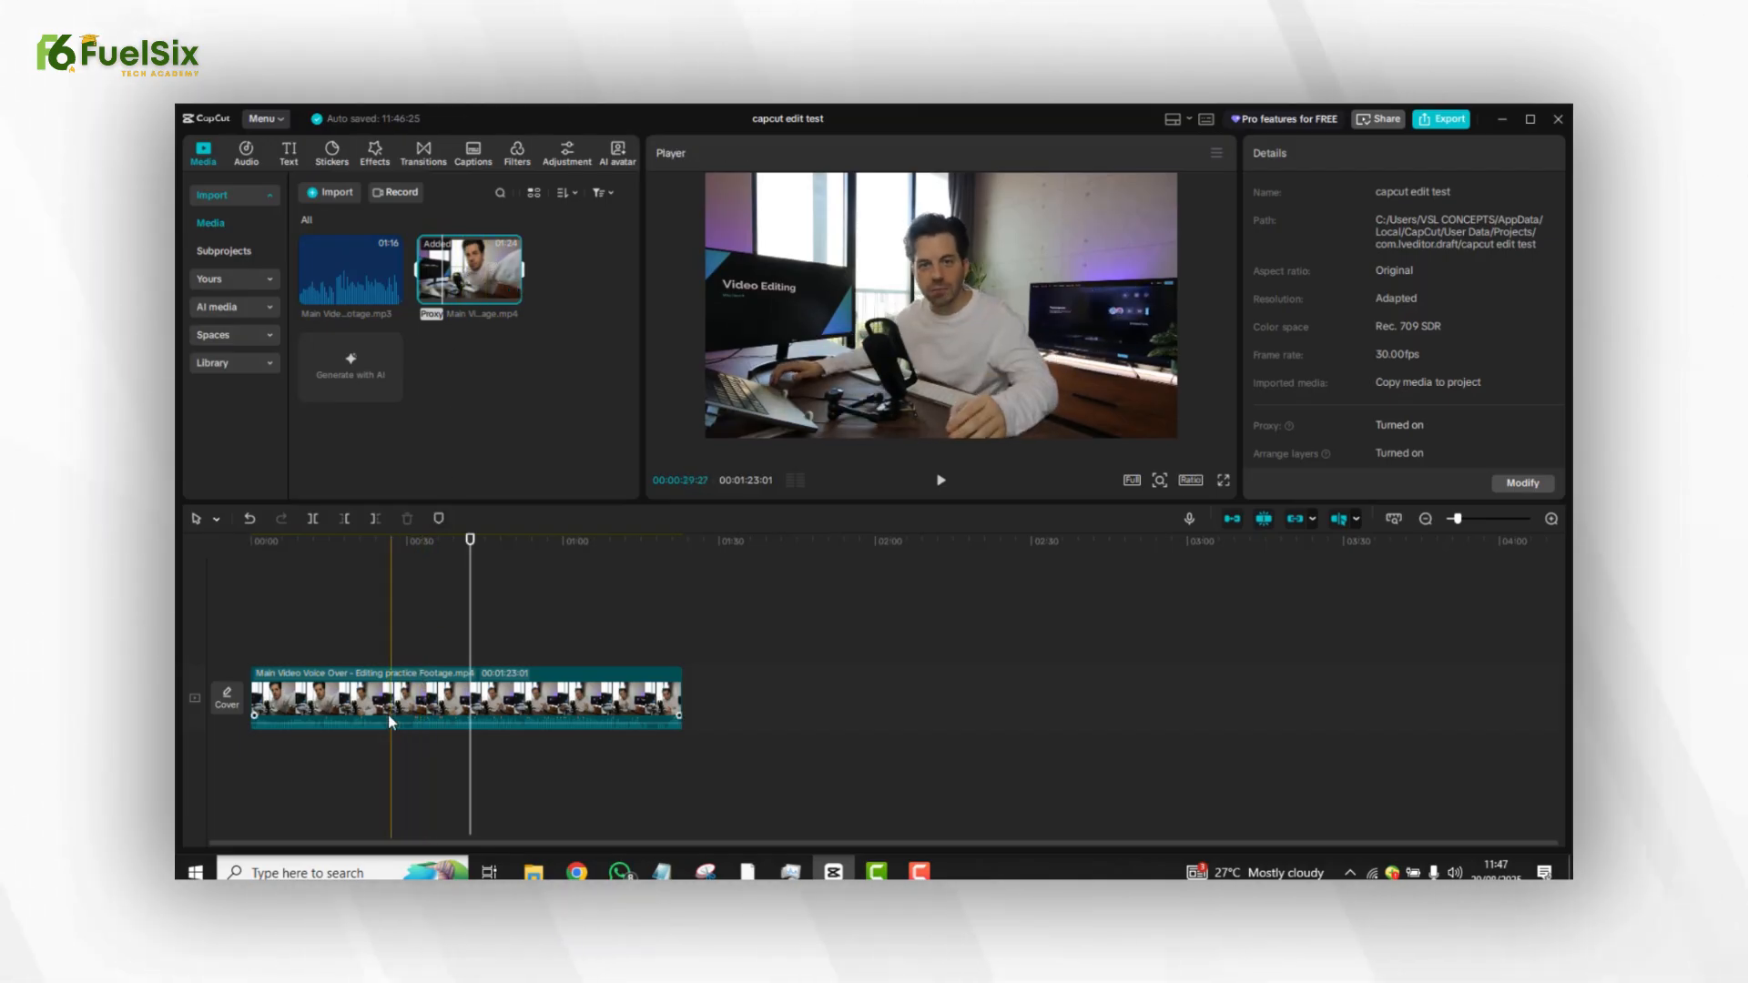
click(270, 622)
drag(269, 619, 304, 630)
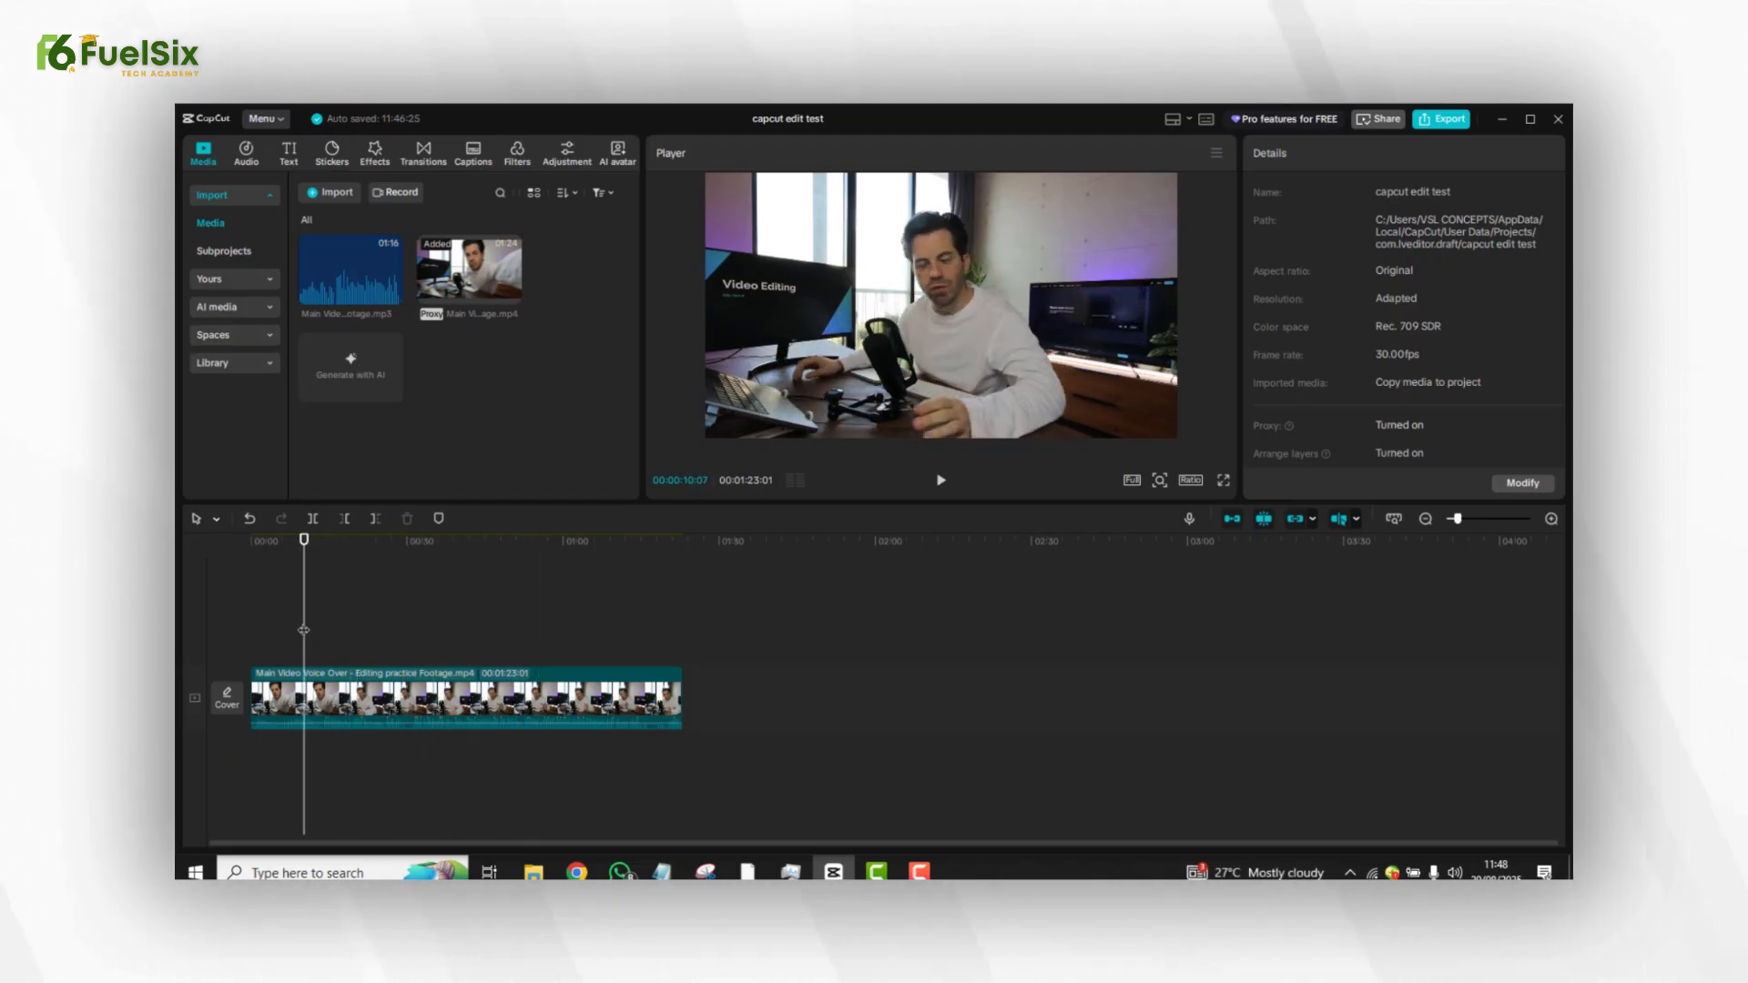
key(space)
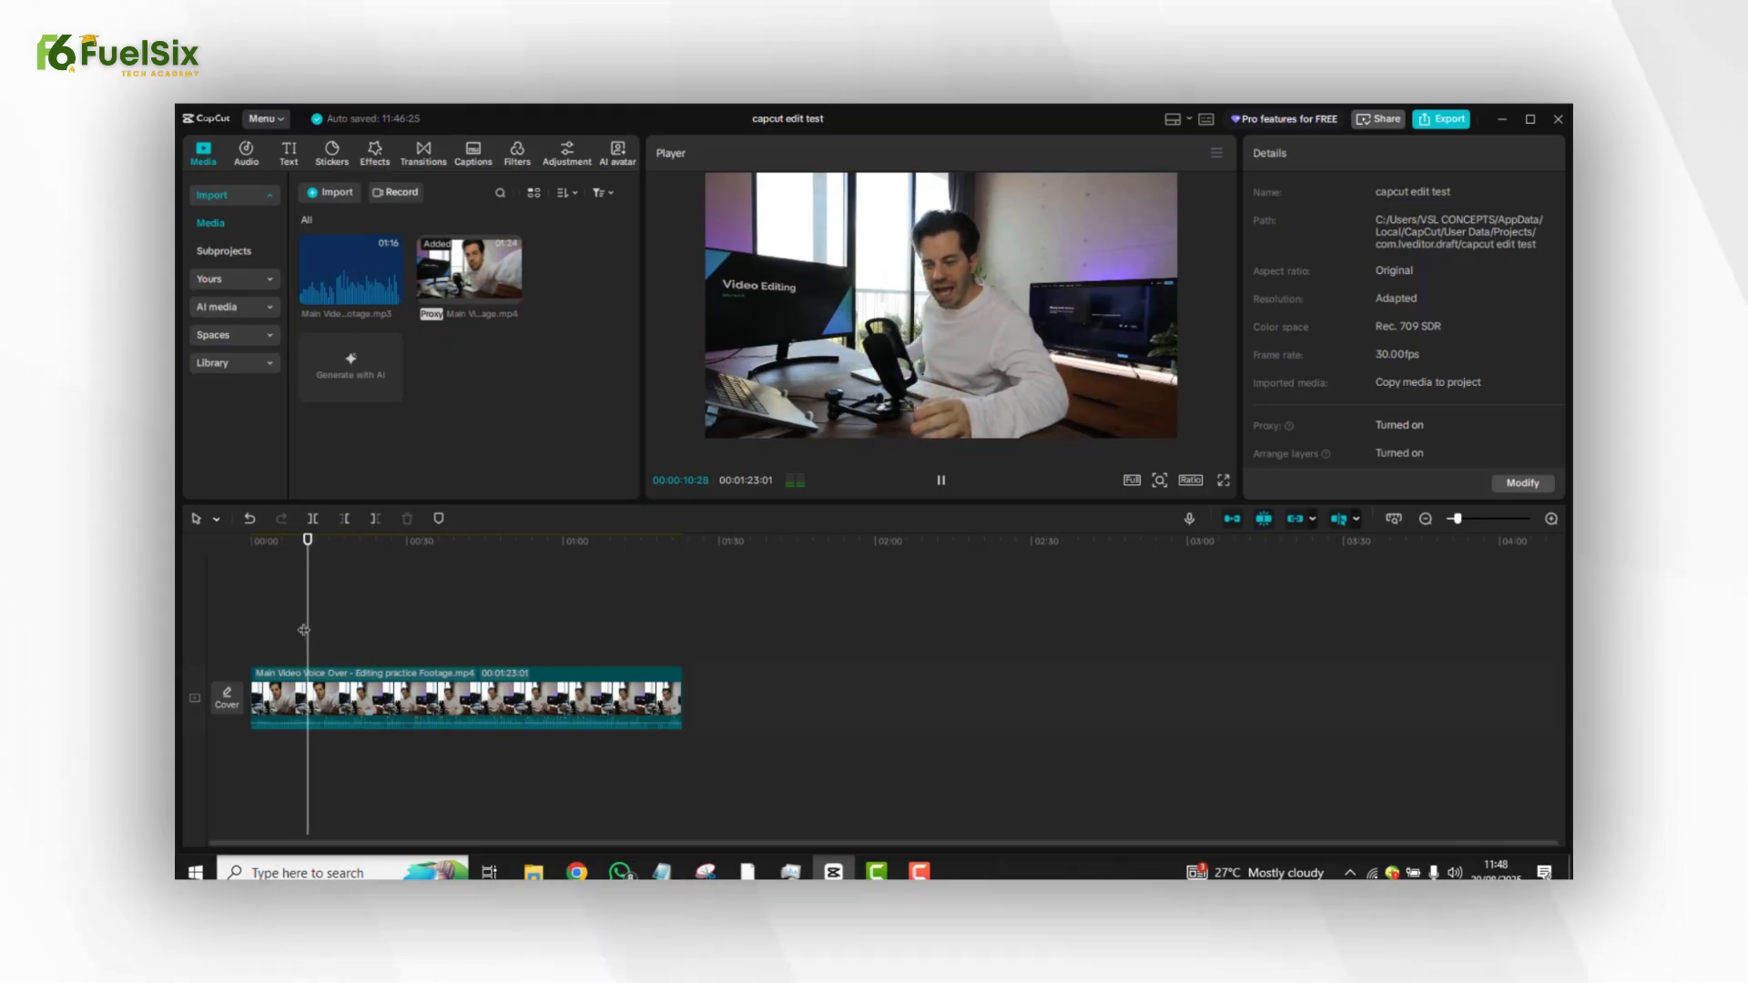
drag(303, 630, 416, 638)
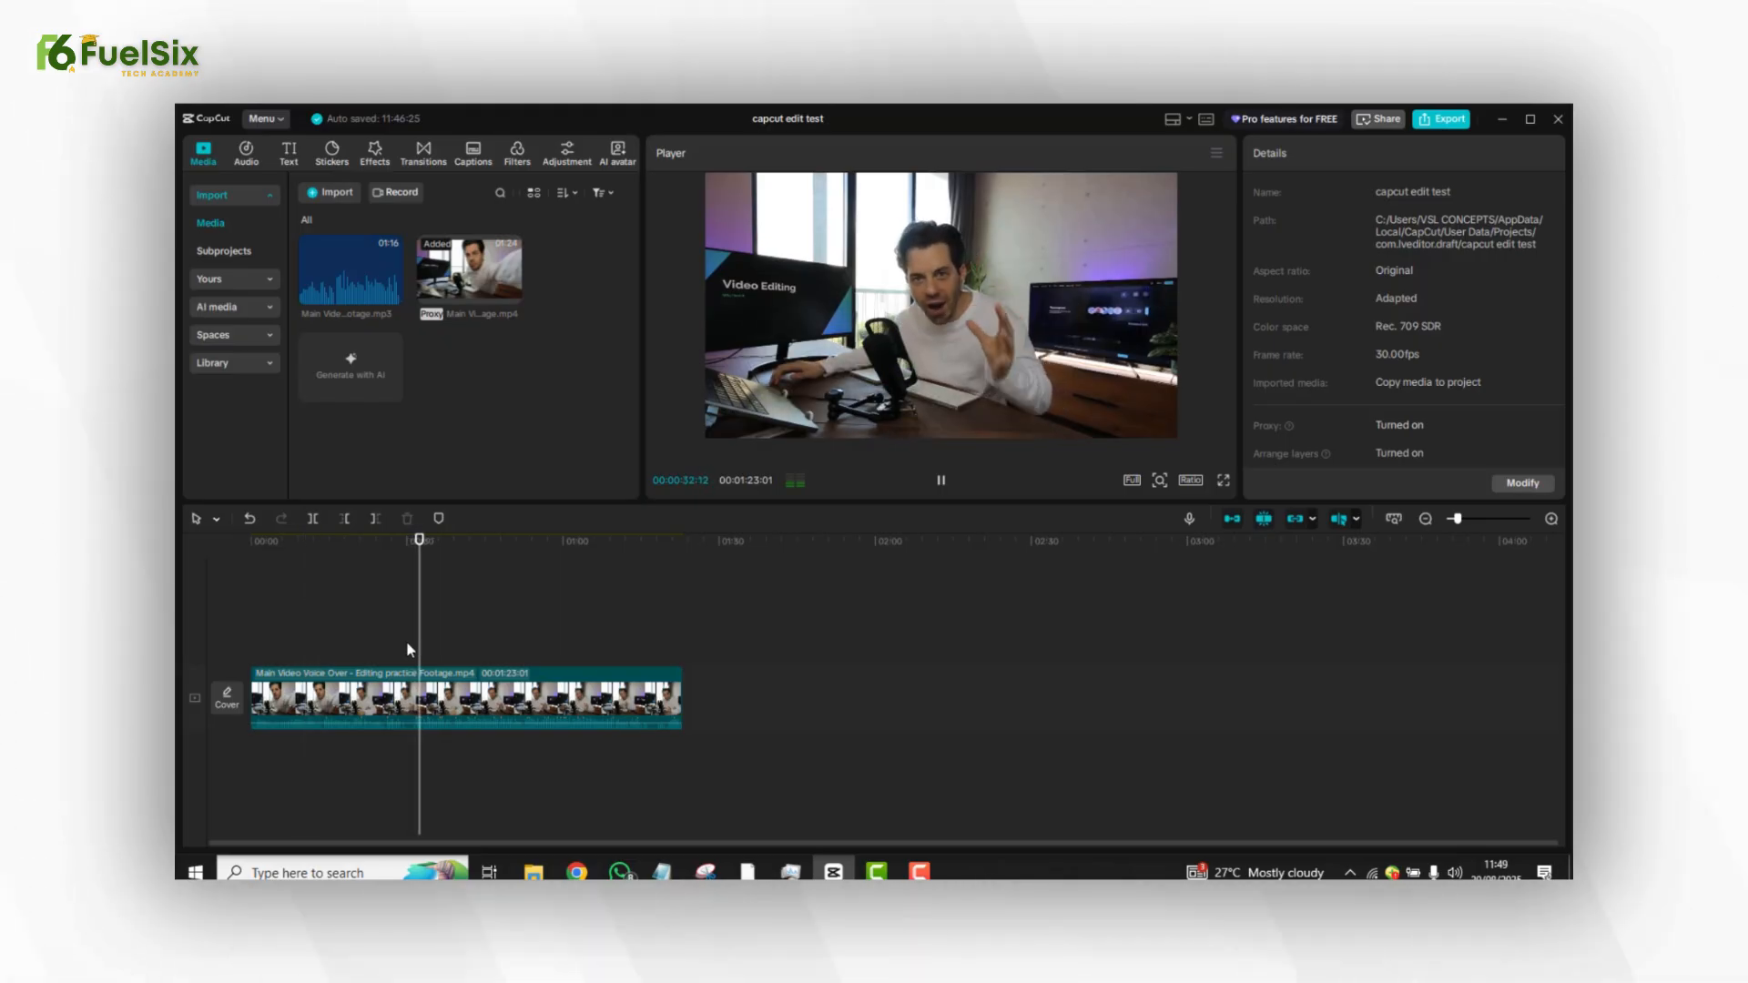
key(space)
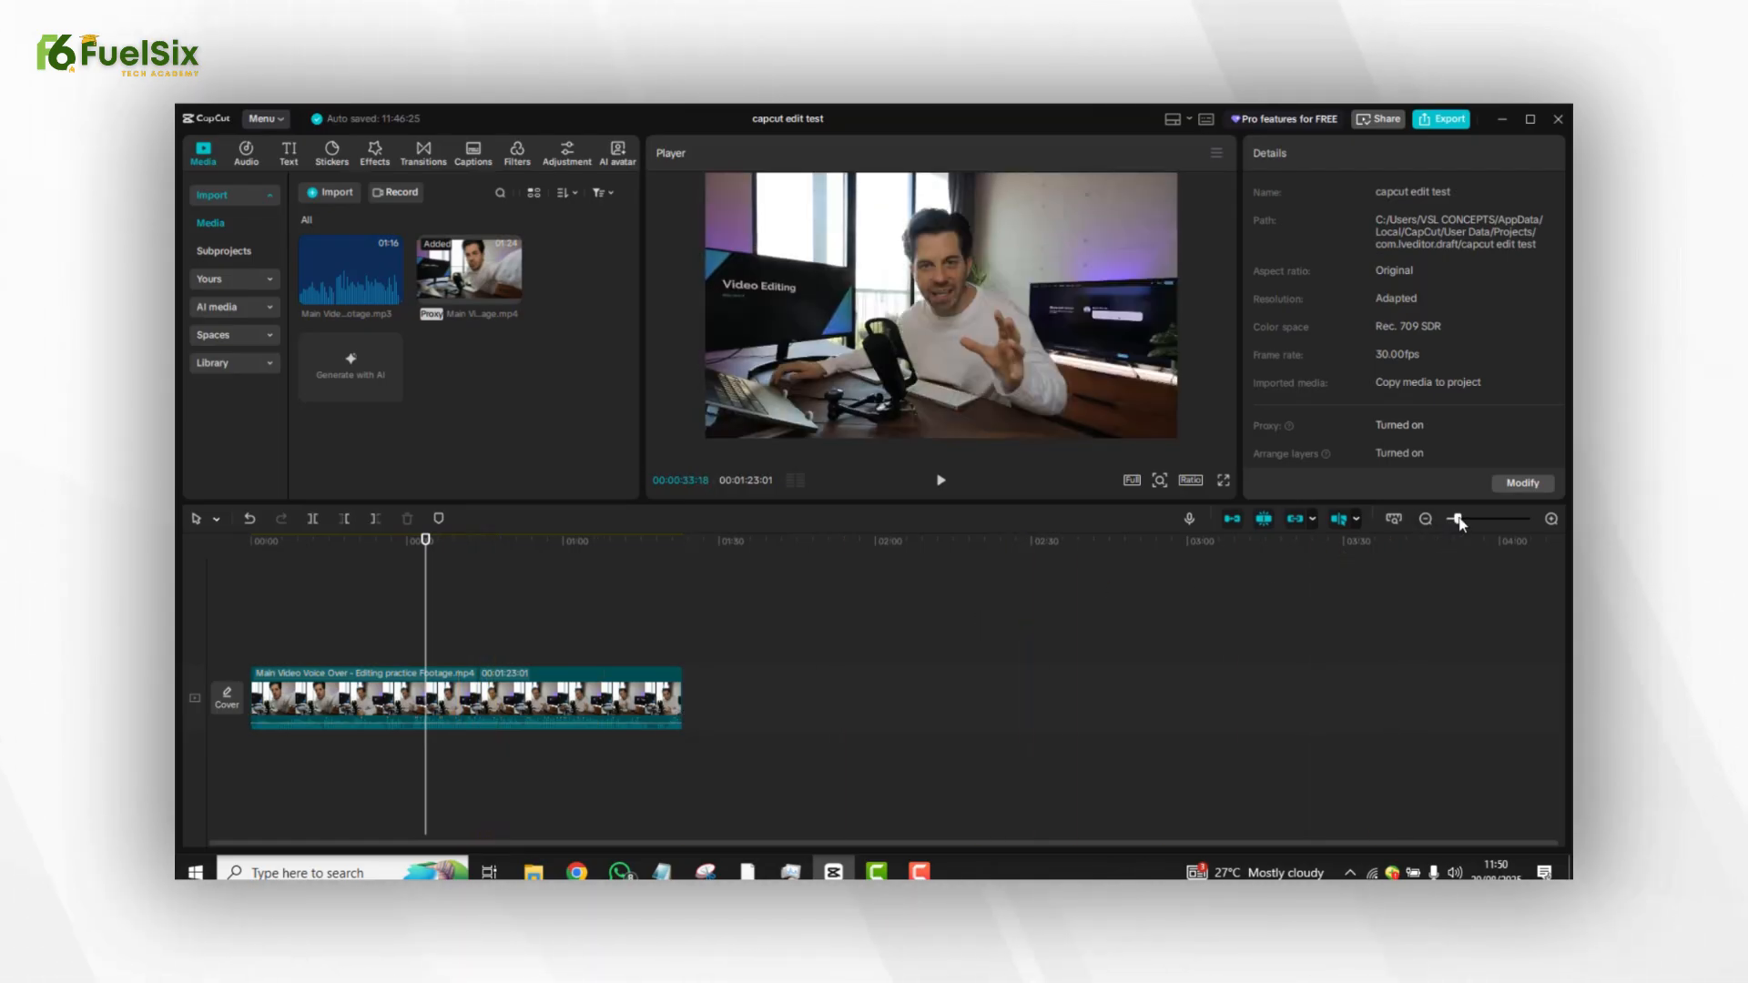
Zoom into the timeline and play back the clip from a chosen point.
drag(1457, 519, 1467, 519)
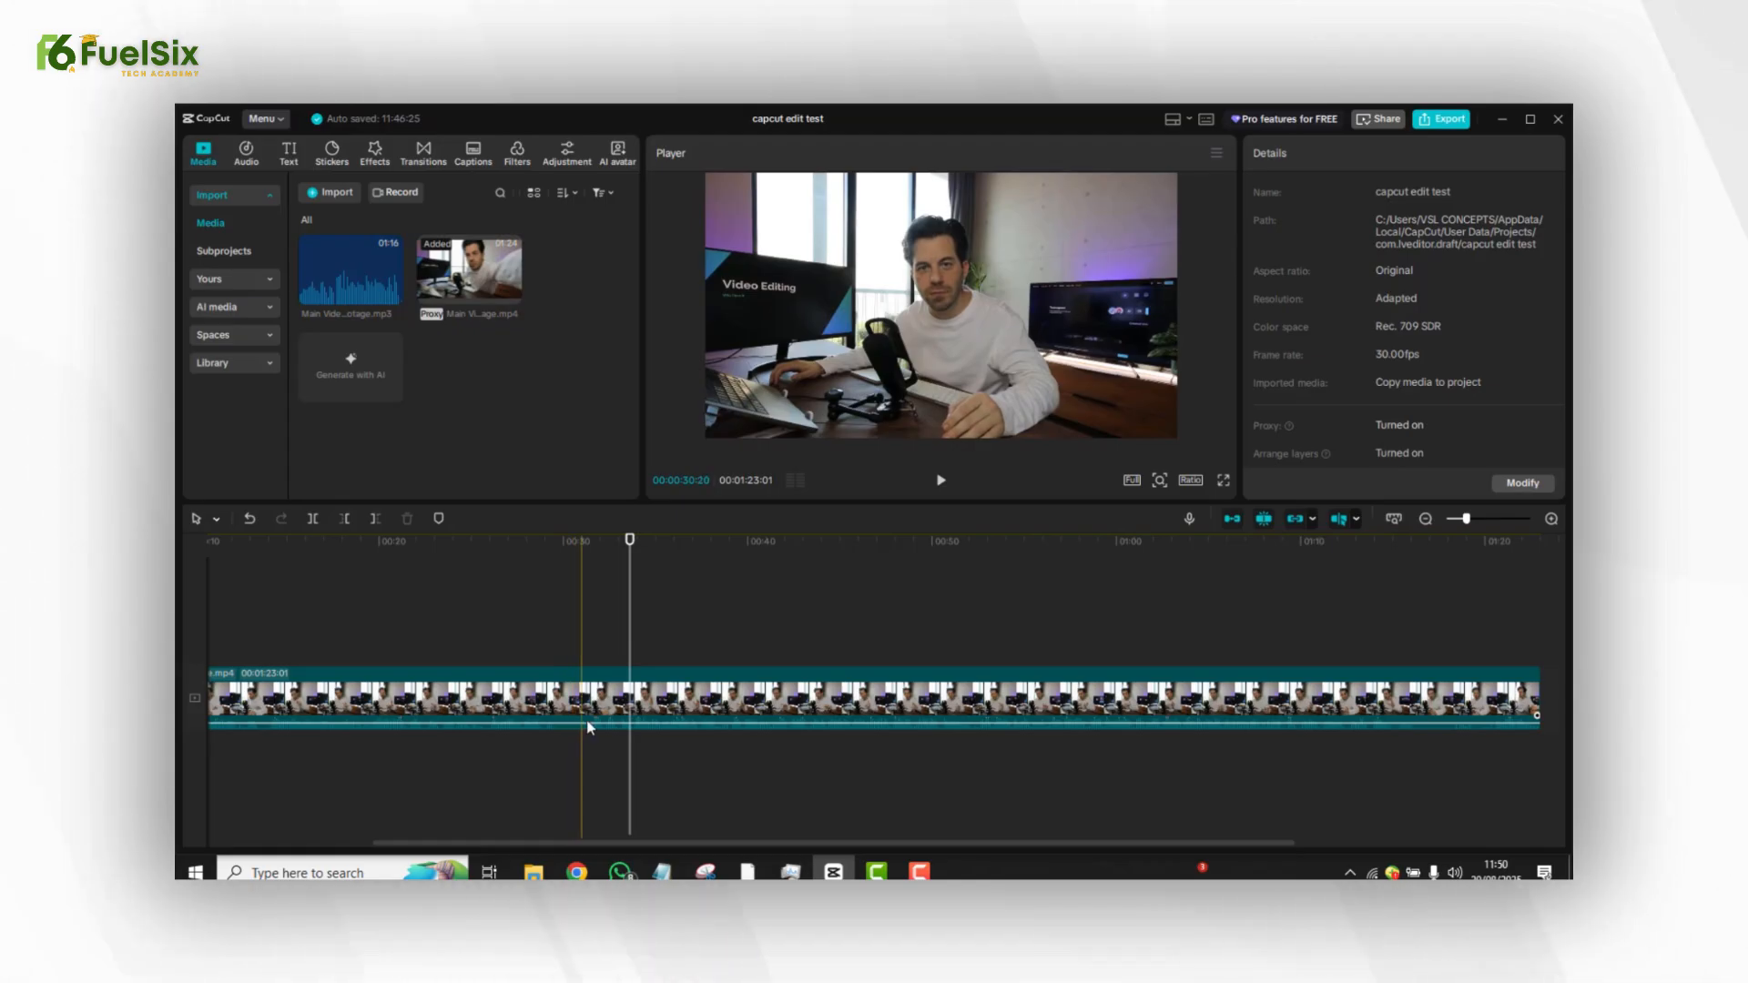
click(518, 625)
key(space)
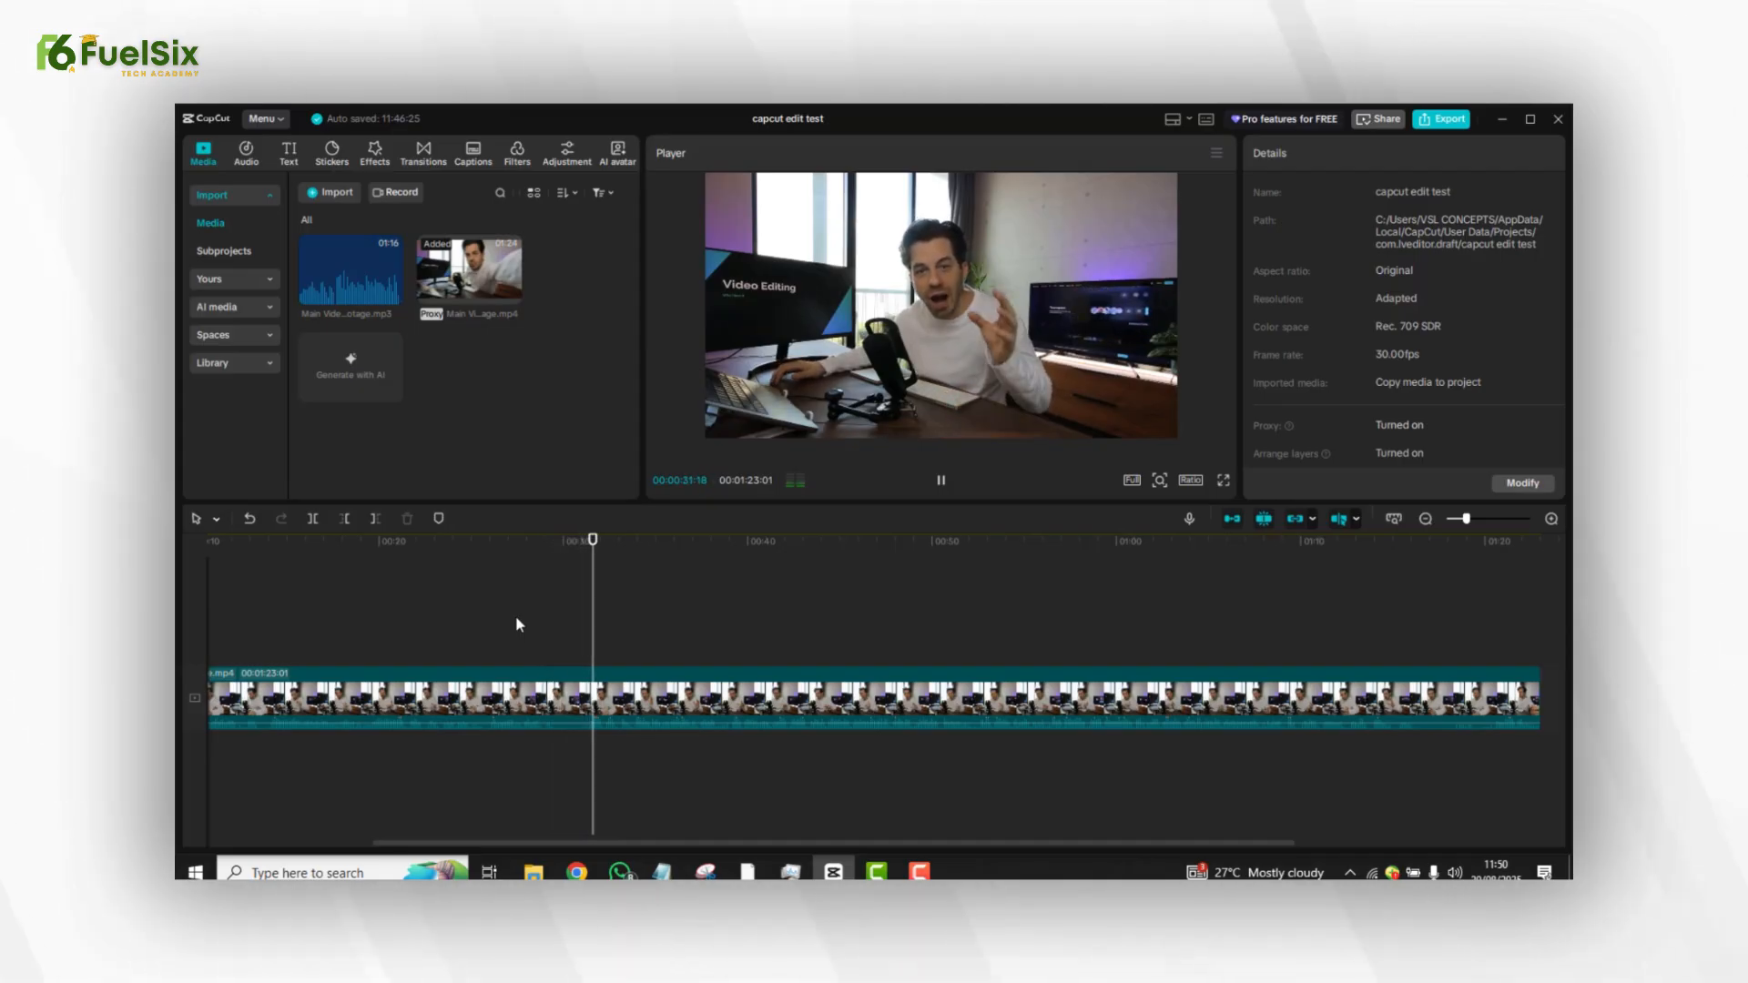
key(space)
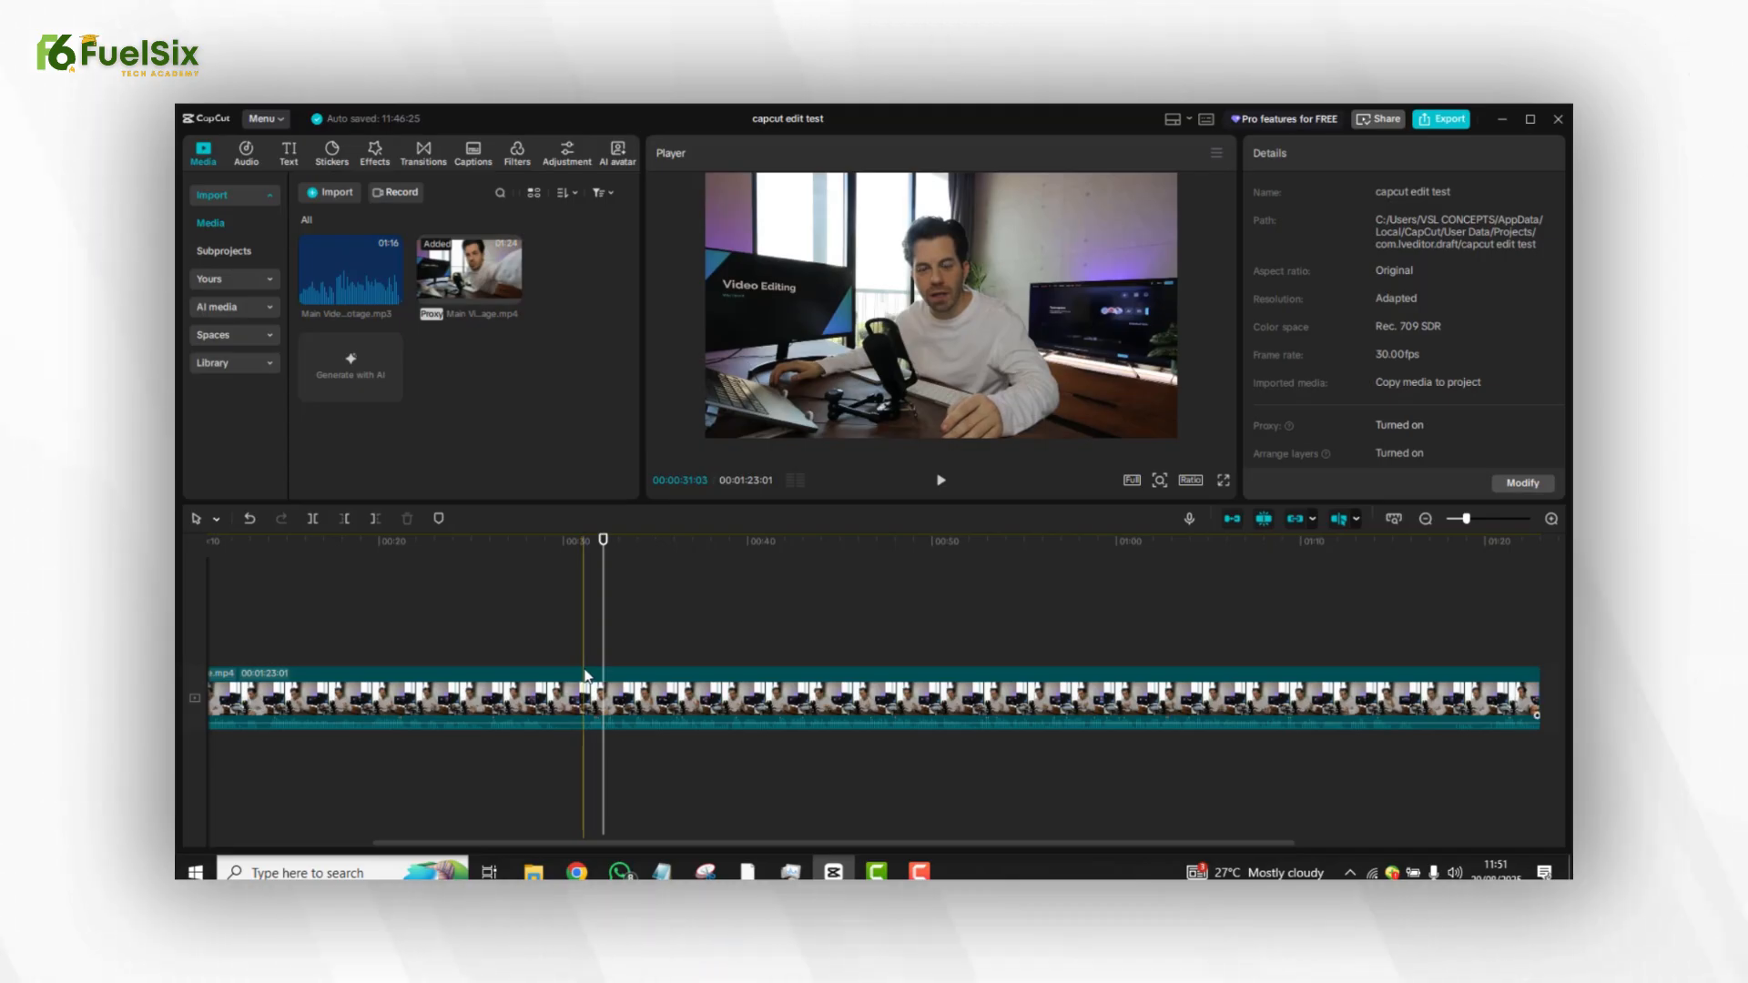
Select the main clip and split it at the playhead around 31 seconds, undoing the extra splits.
click(585, 676)
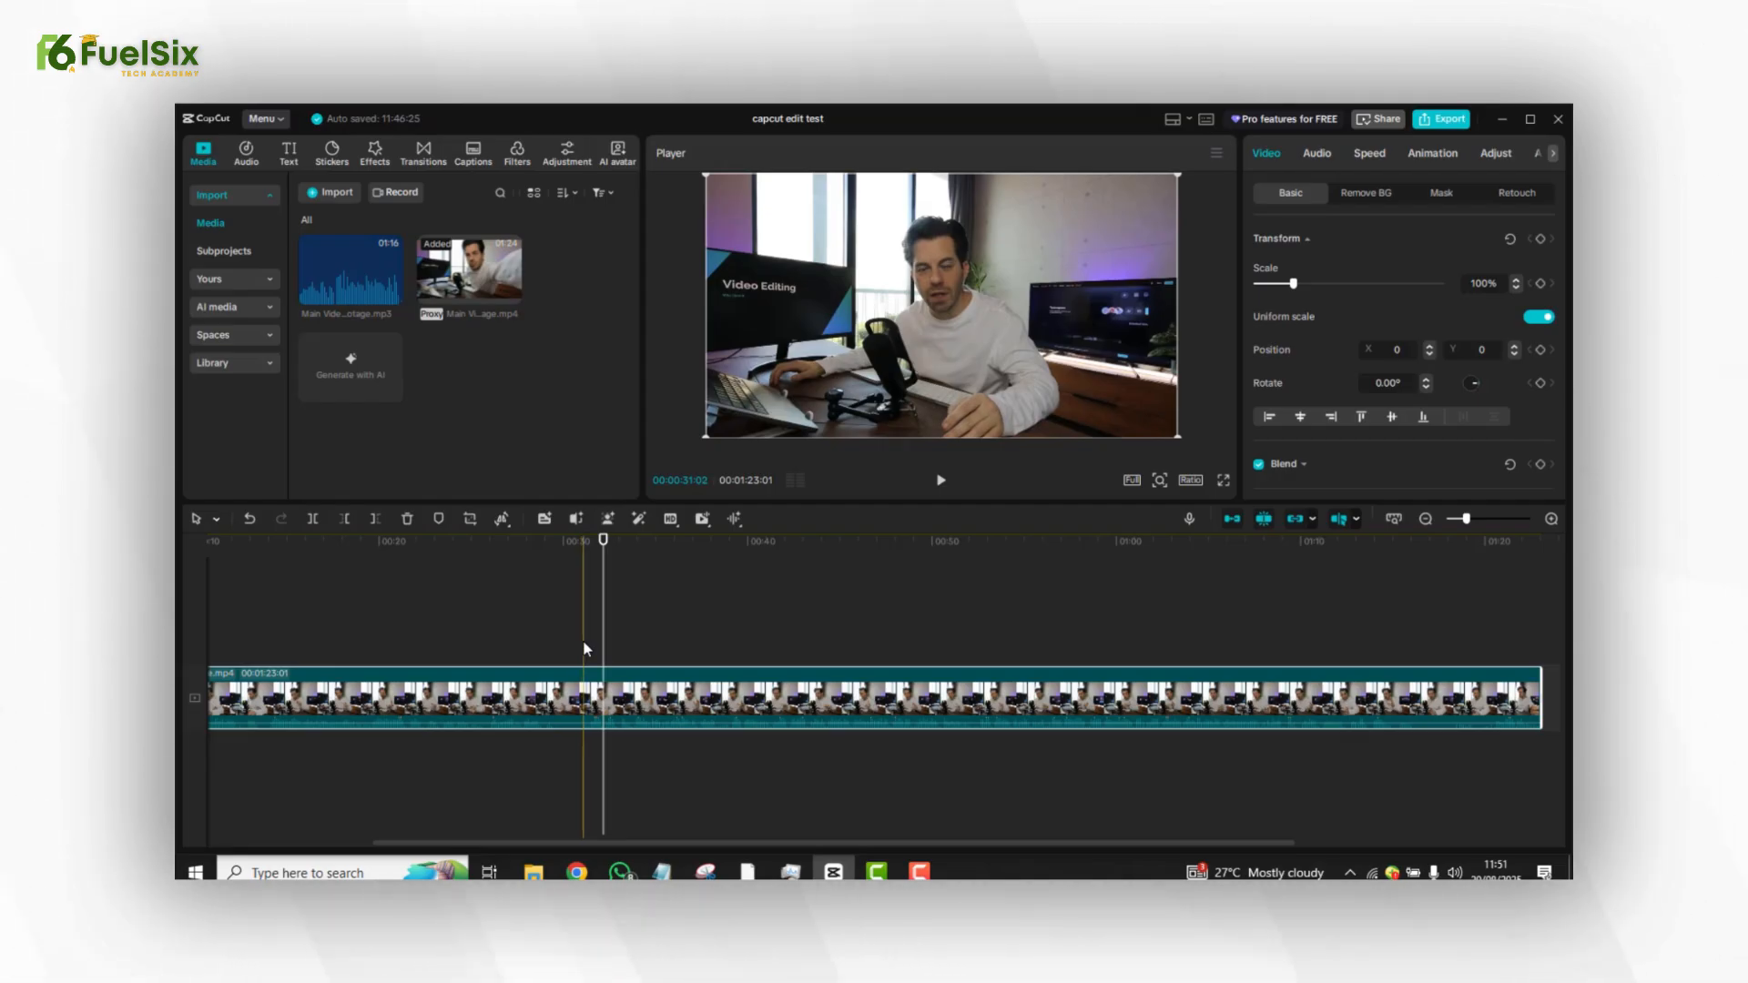
click(588, 648)
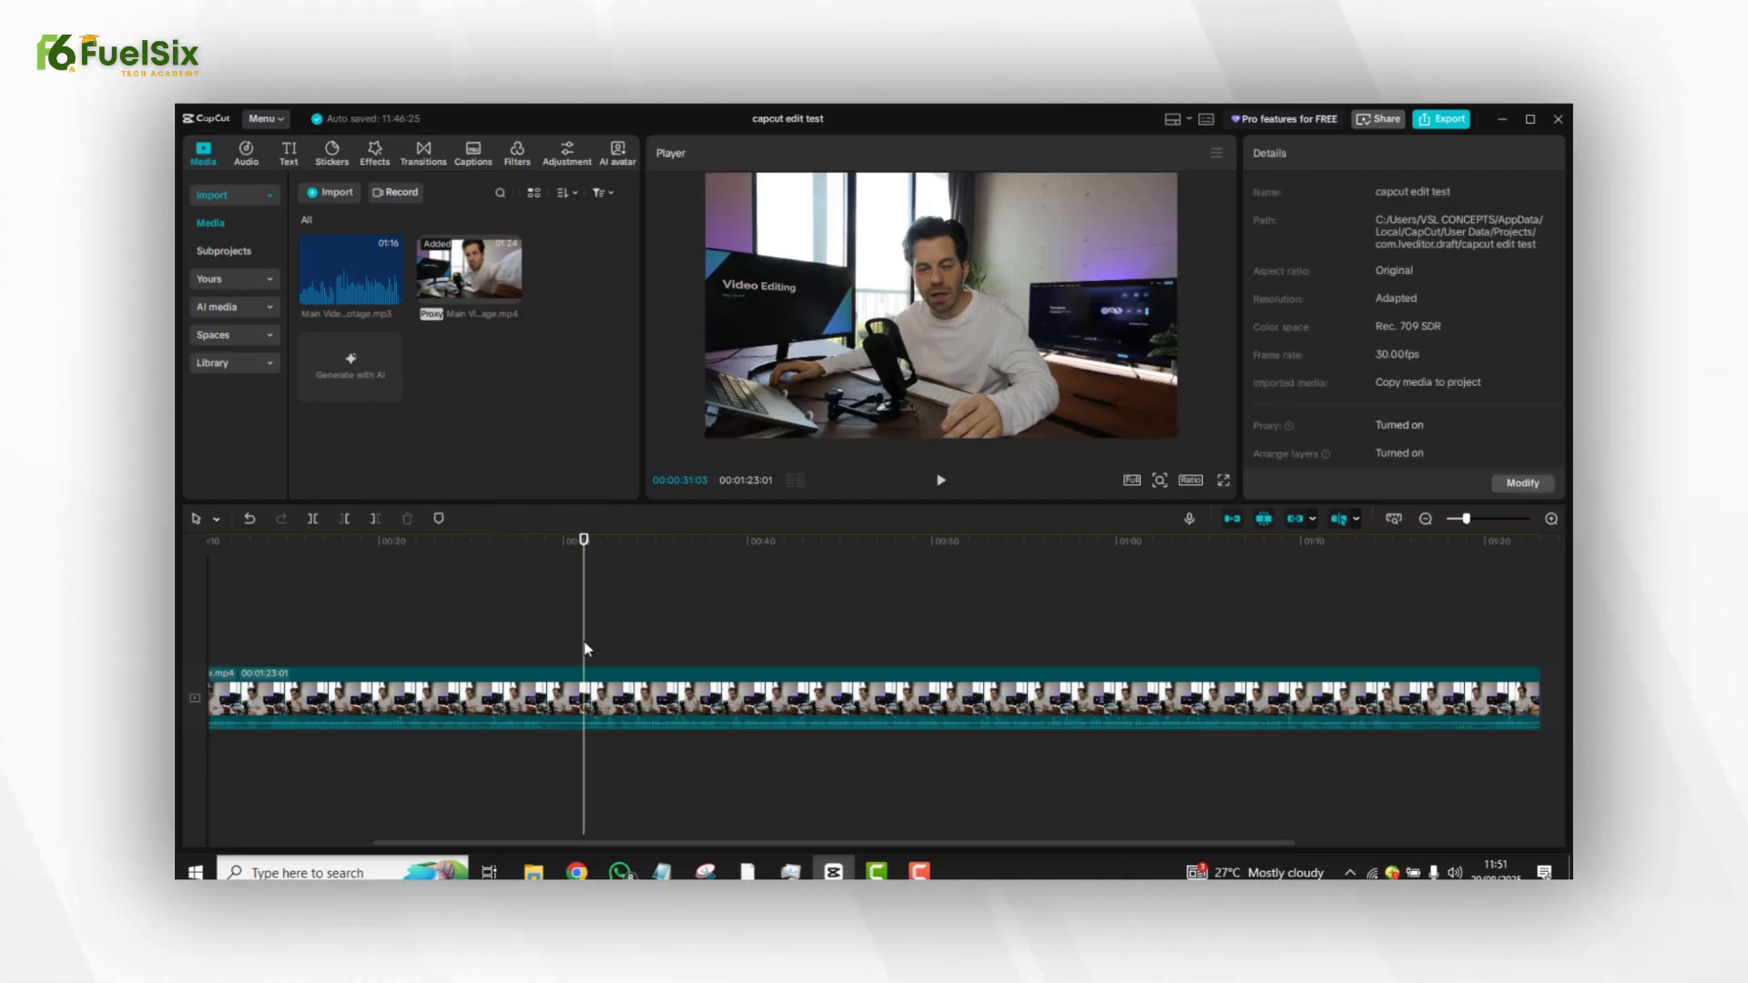
click(575, 699)
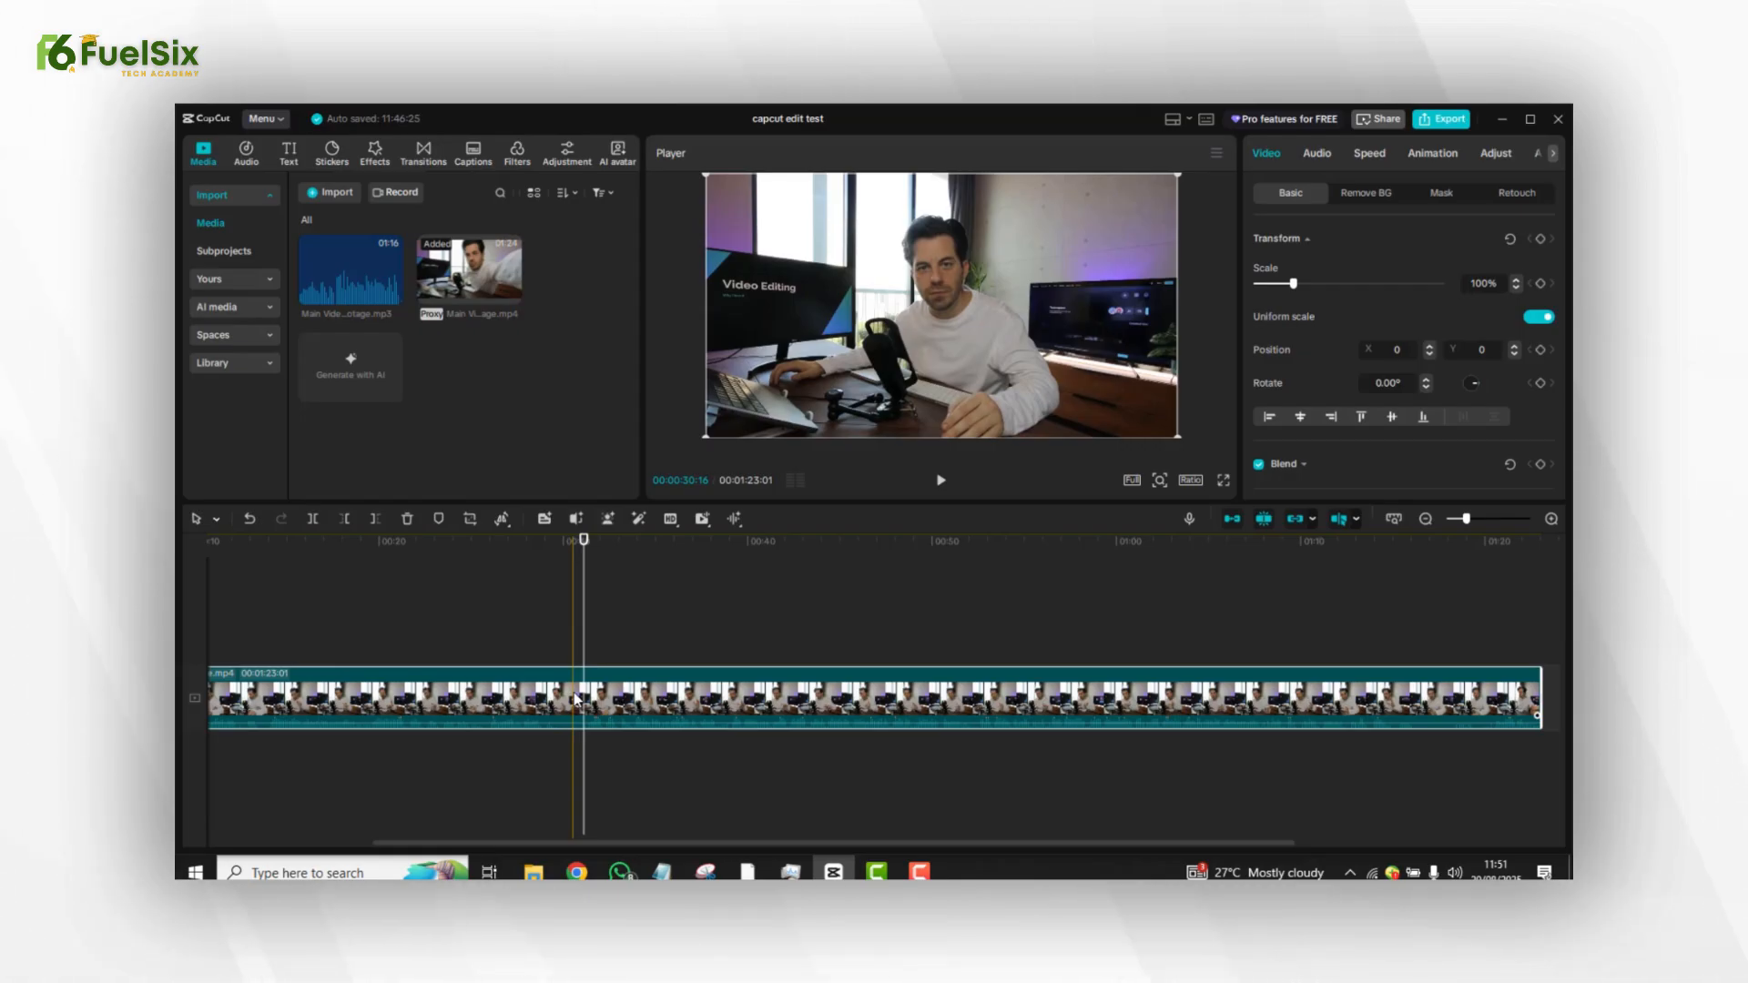
click(312, 519)
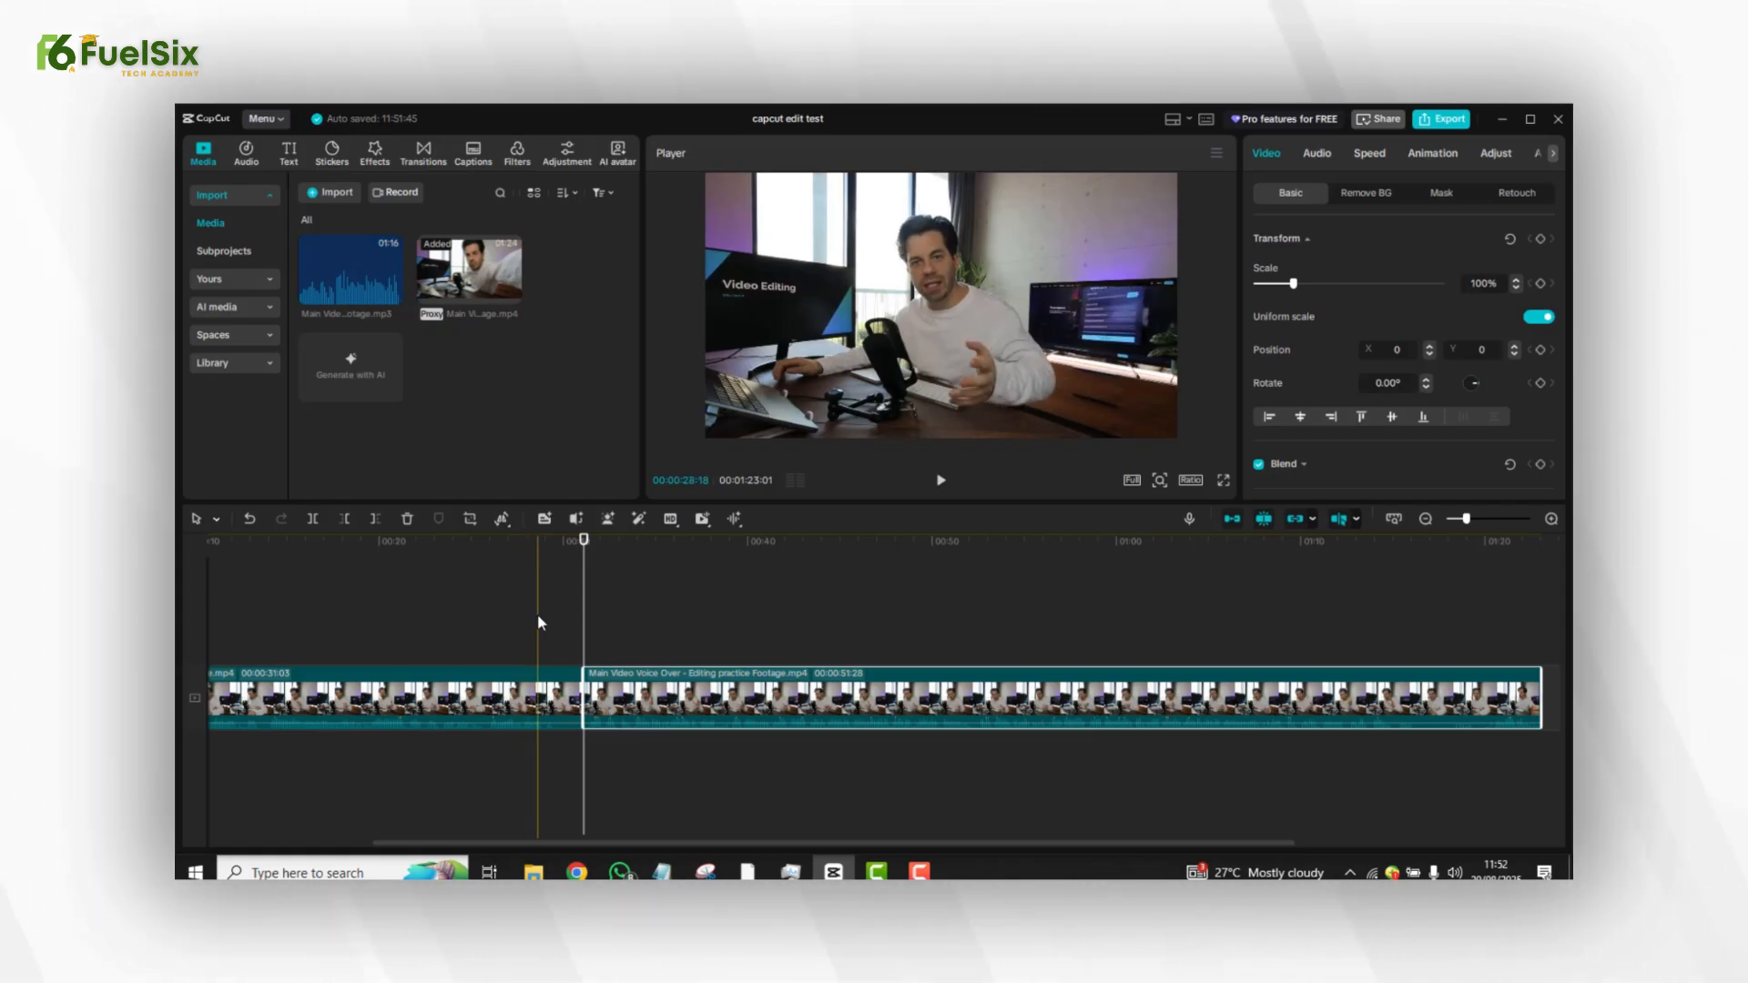
key(ctrl+z)
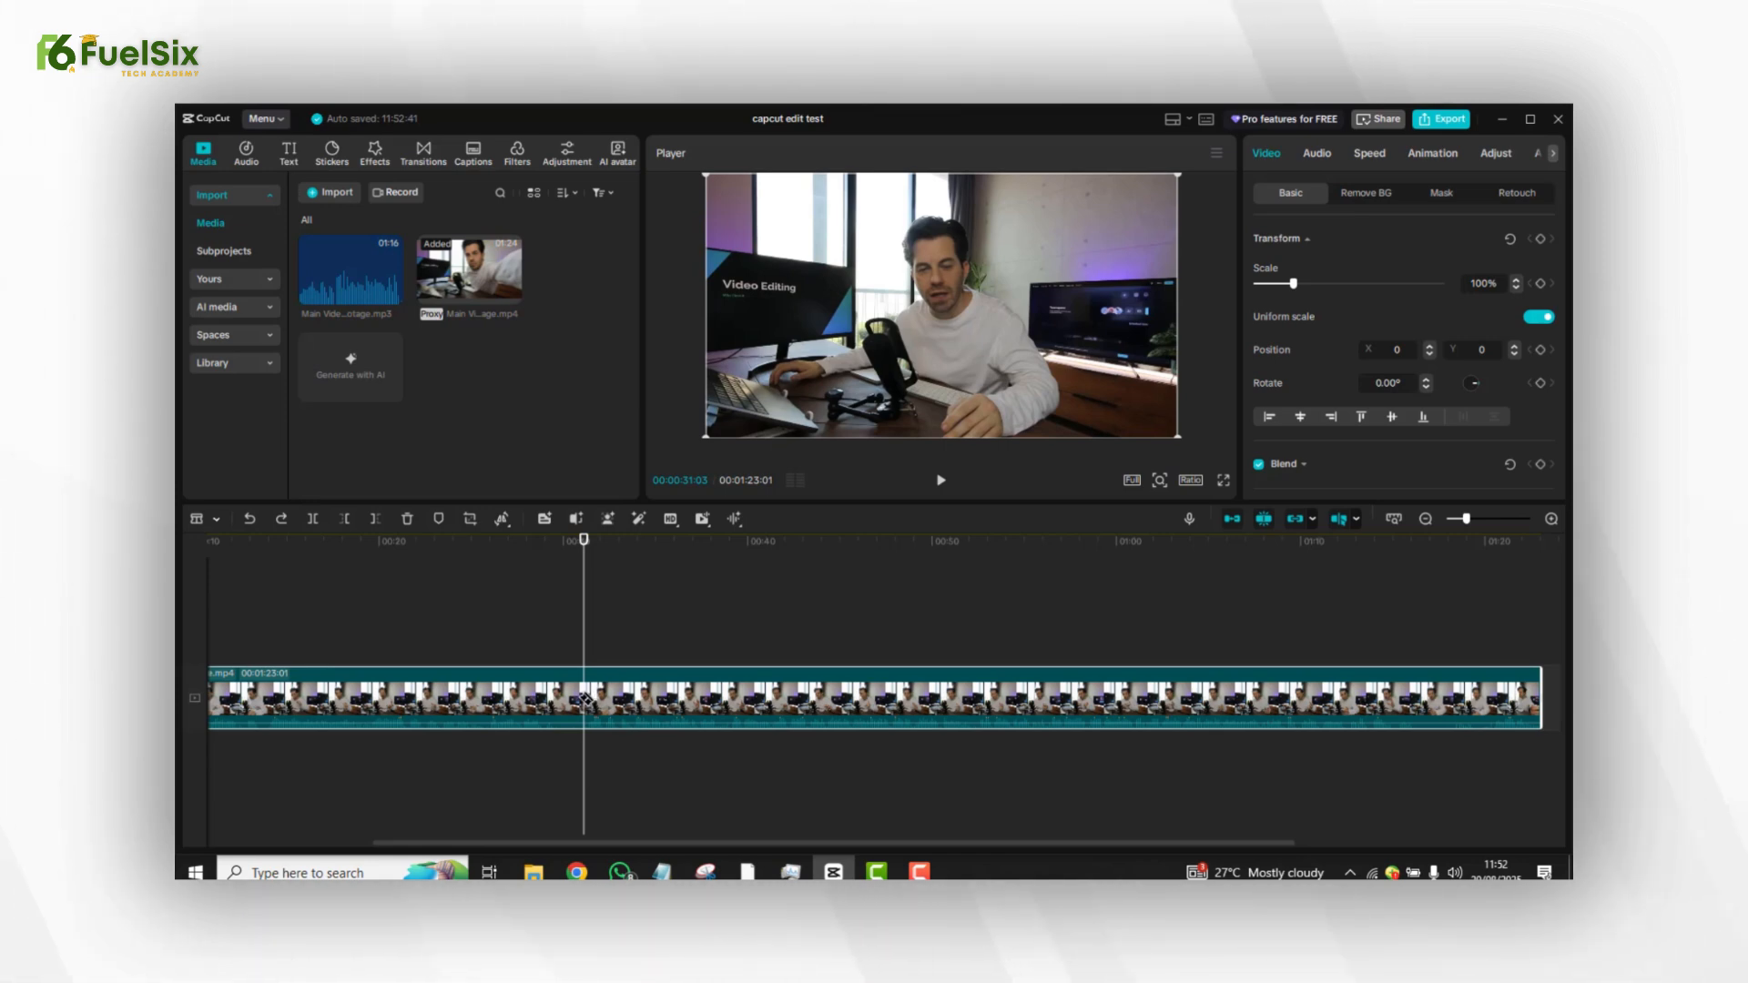
key(ctrl+b)
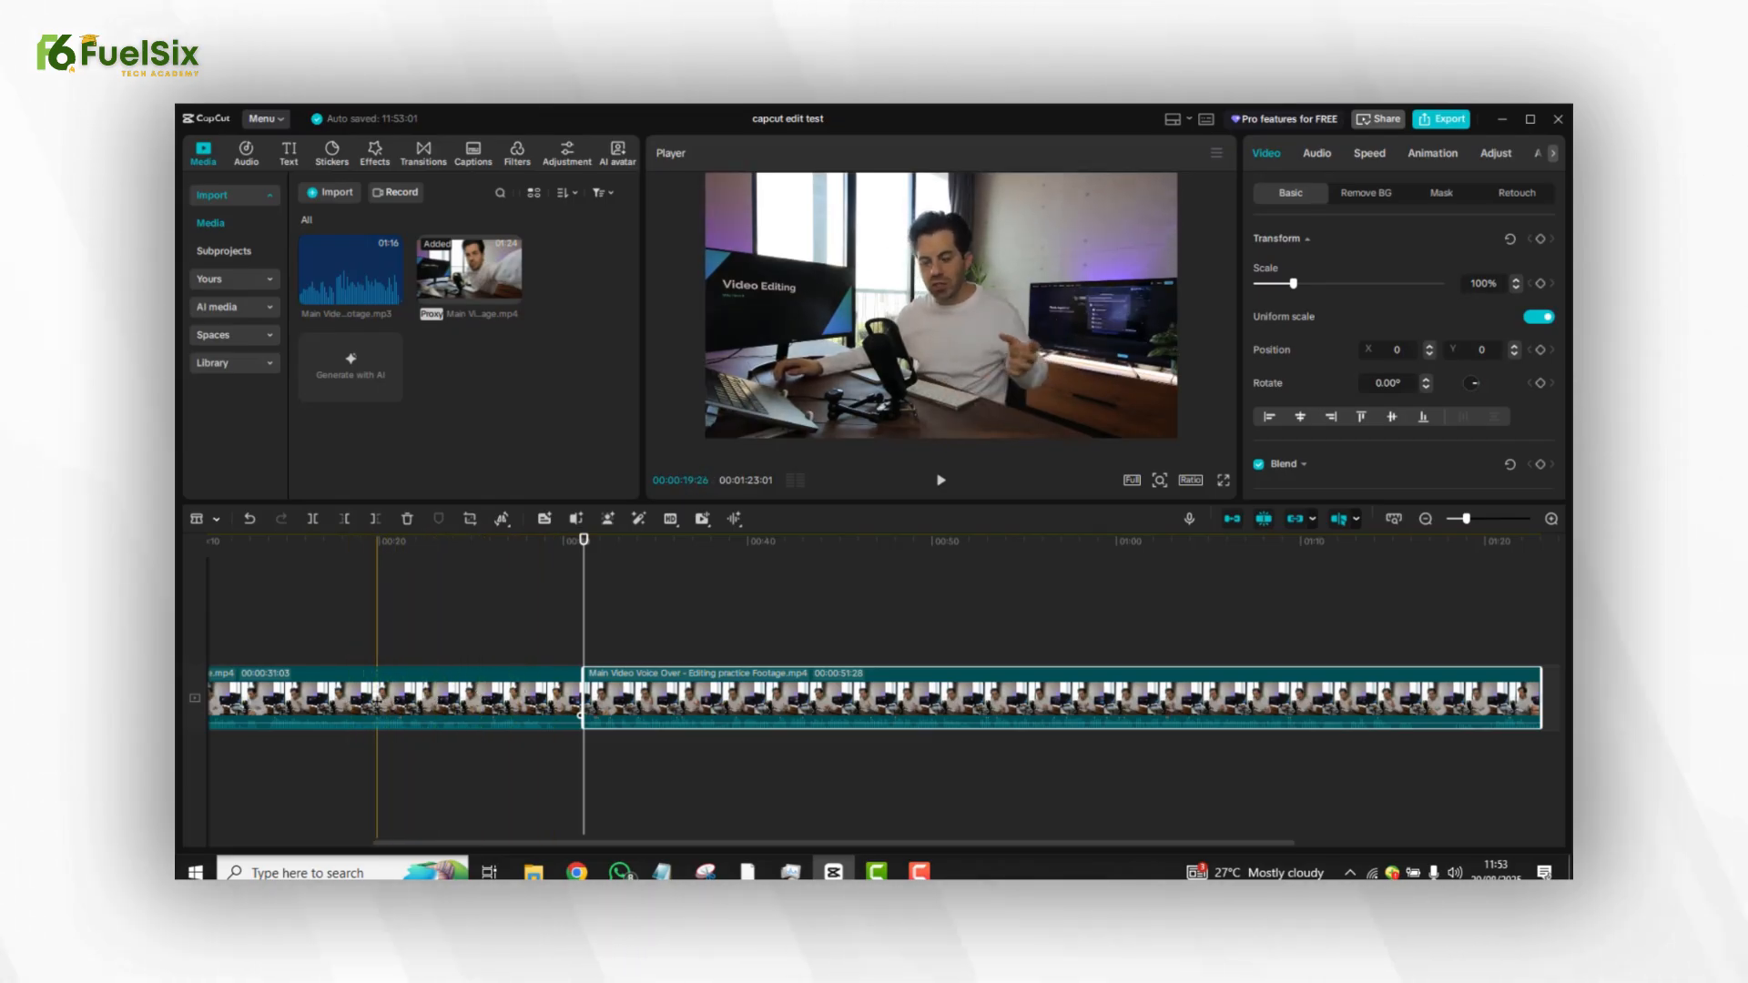
key(ctrl+z)
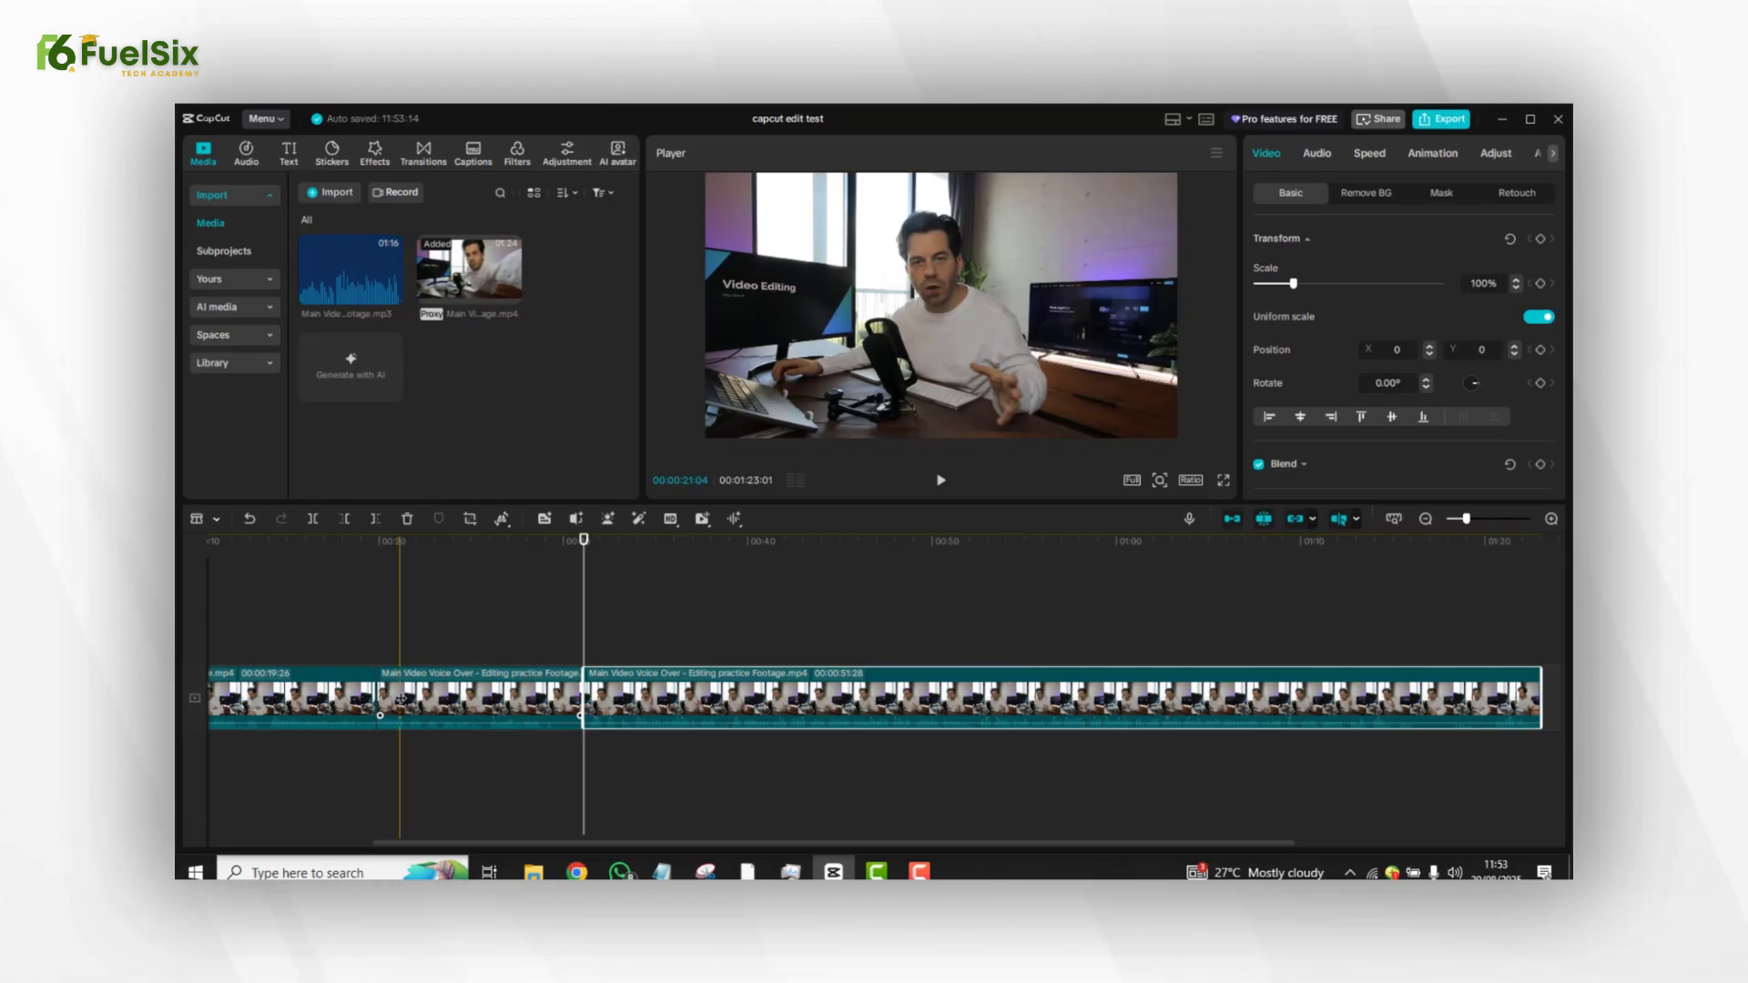
key(ctrl+z)
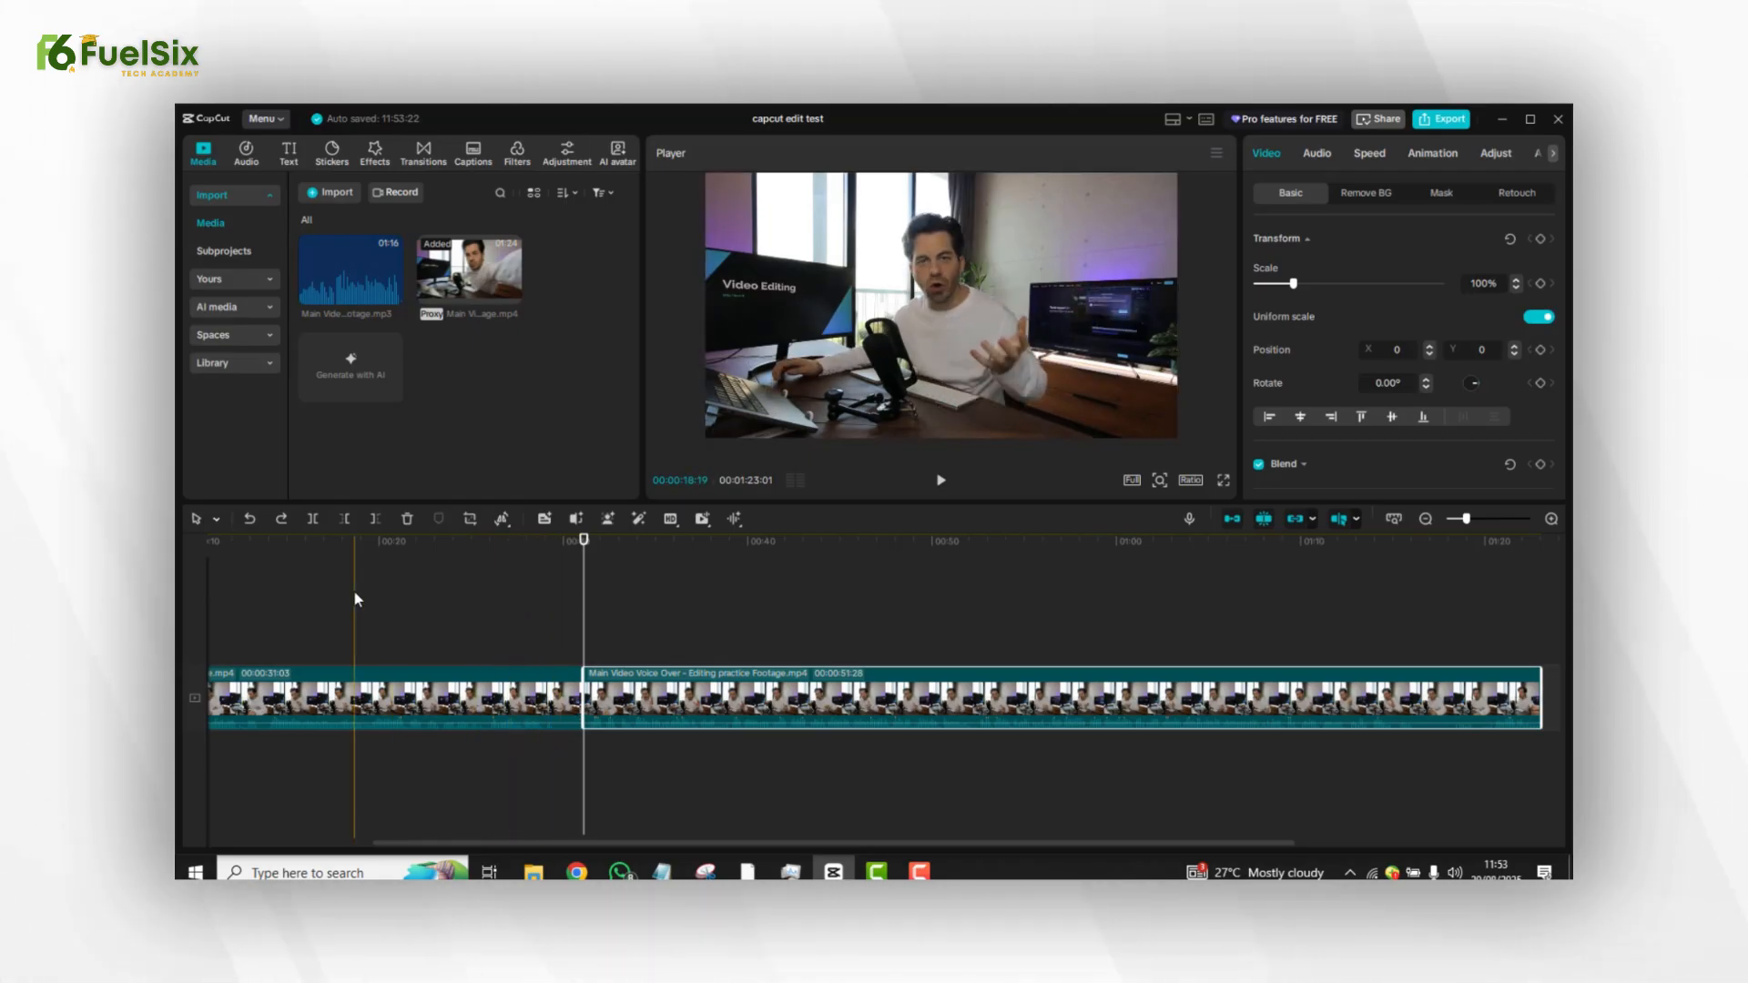
Select the first segment of the split clip, before the 31-second cut, and delete it.
click(218, 520)
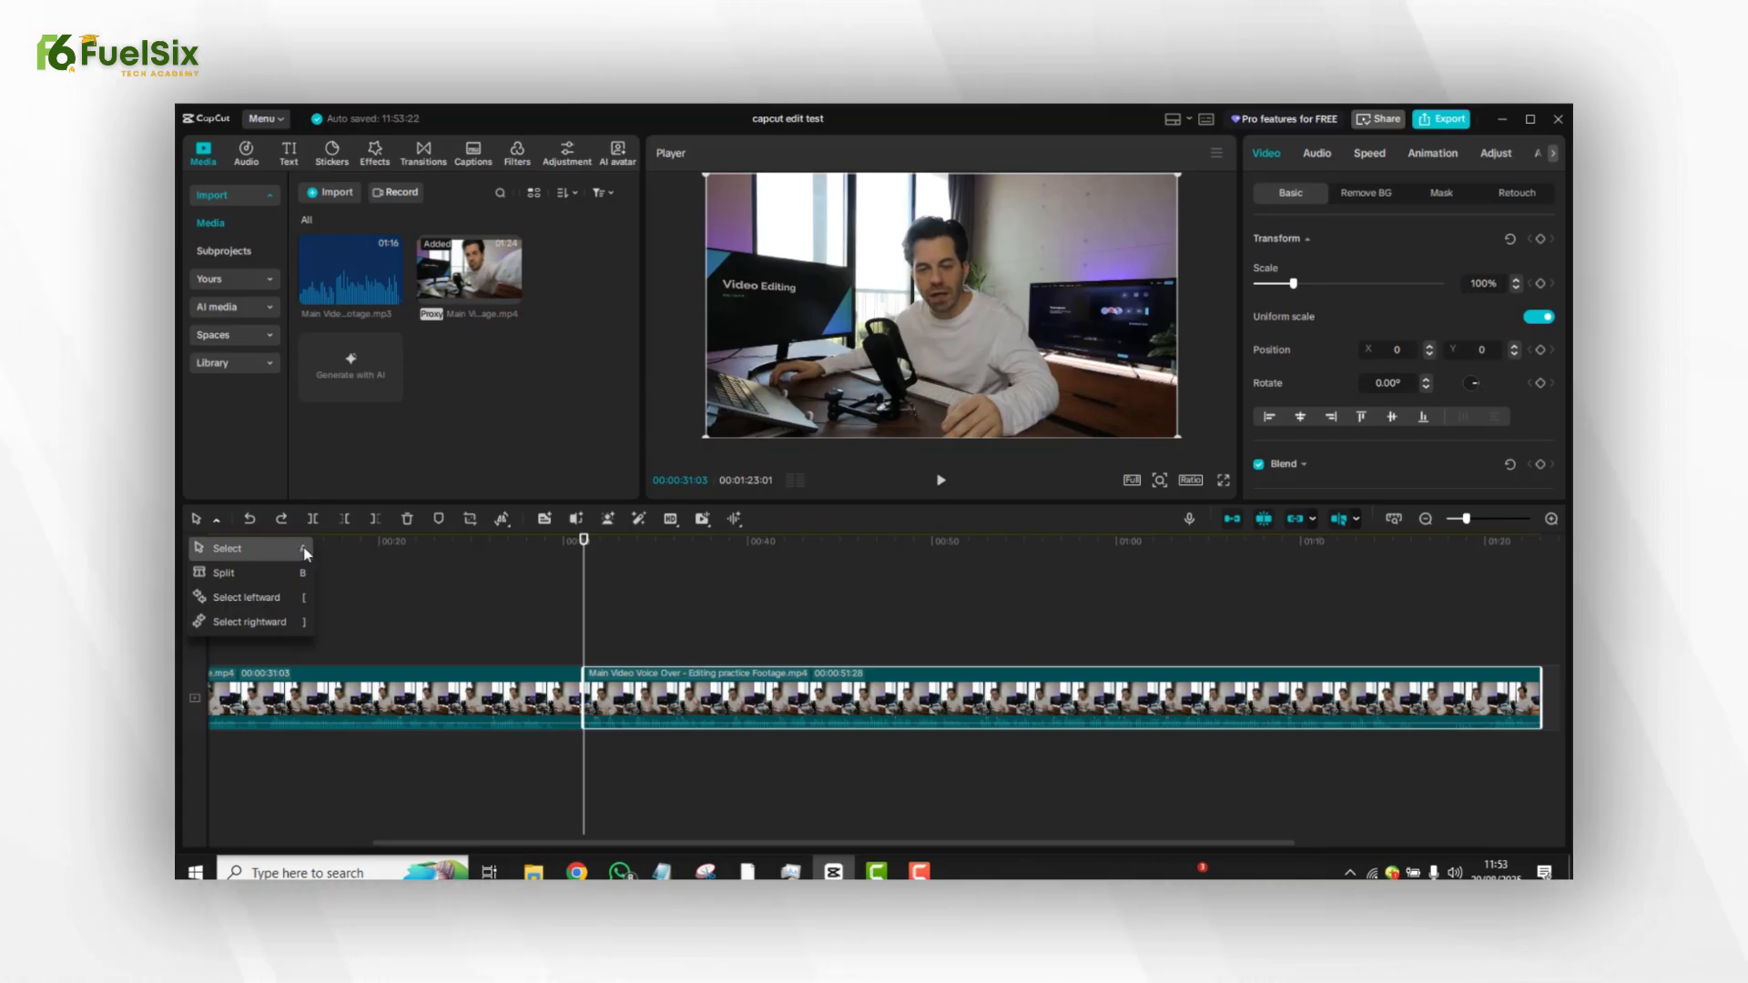
click(304, 572)
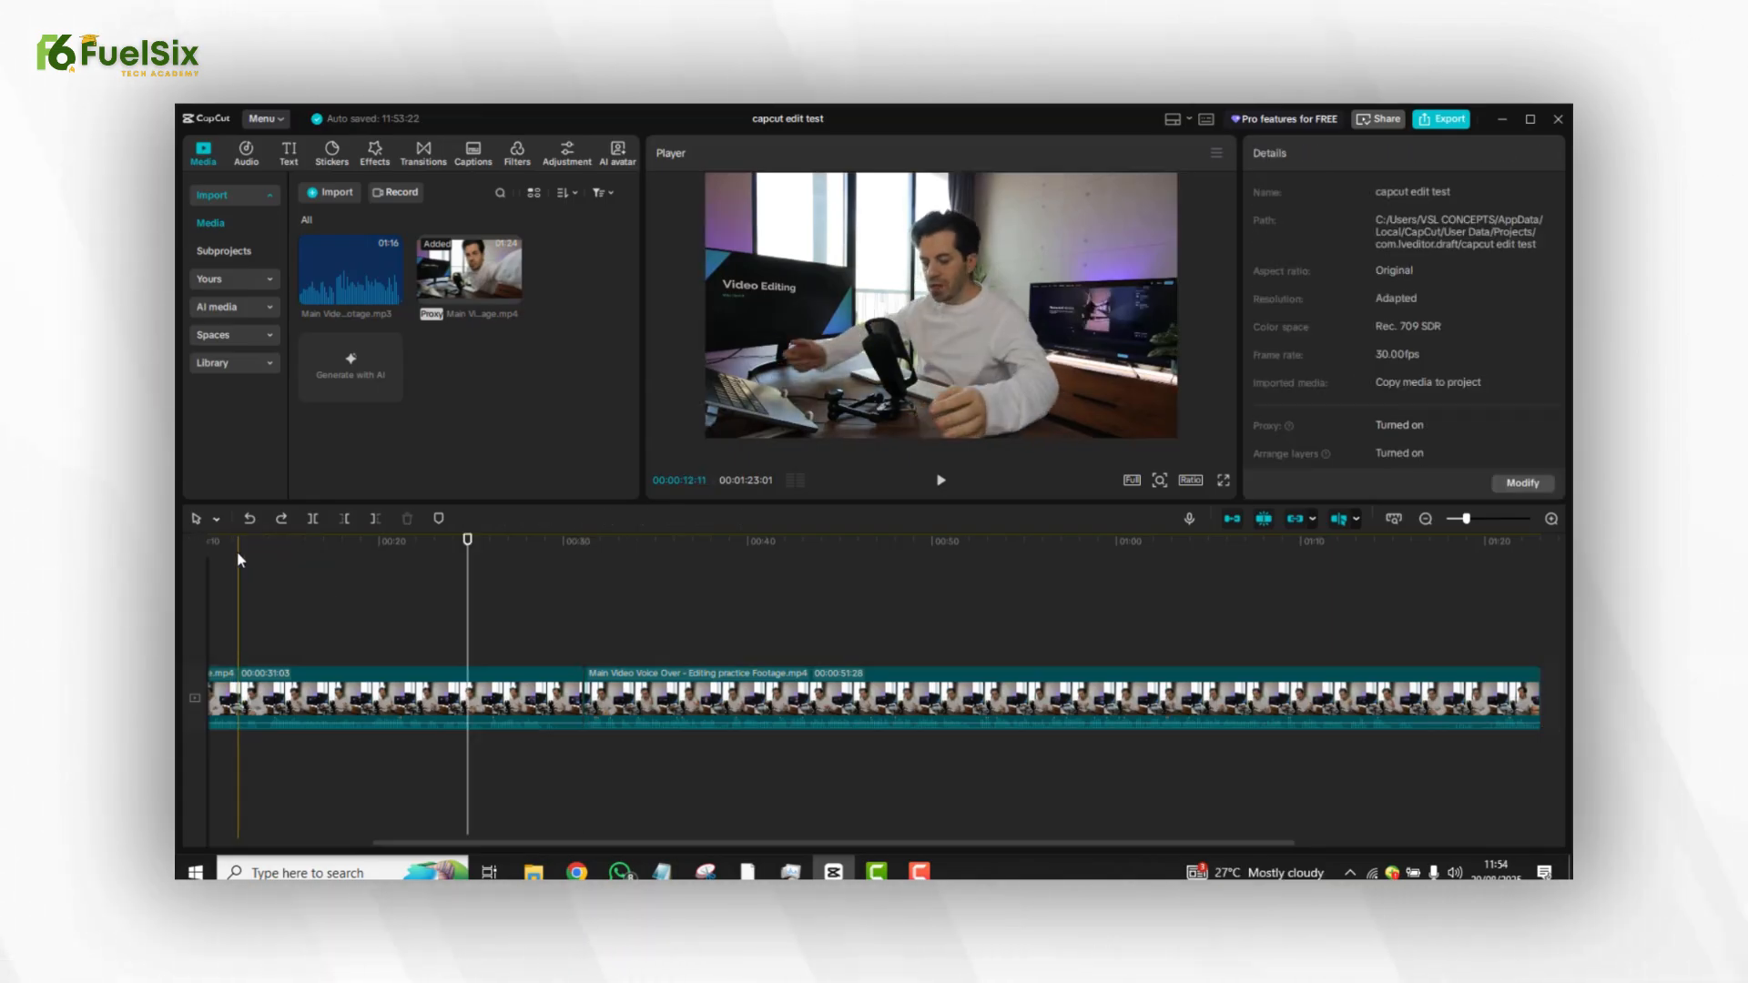
click(520, 699)
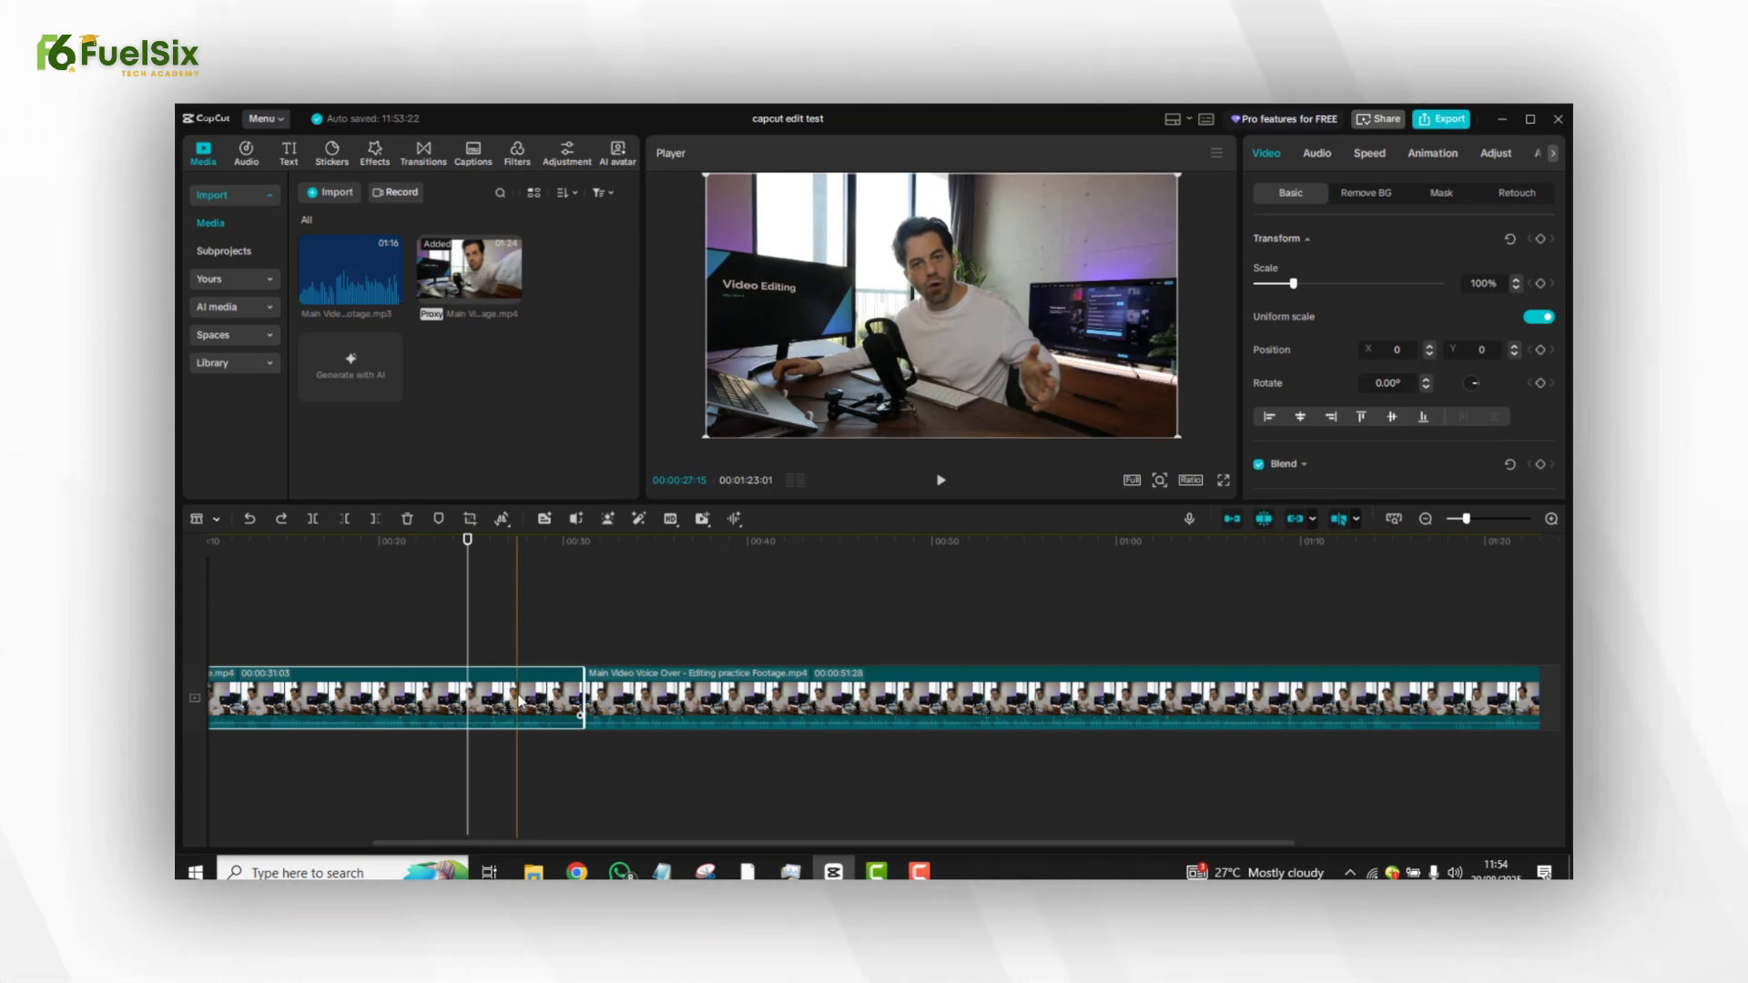
key(b)
key(a)
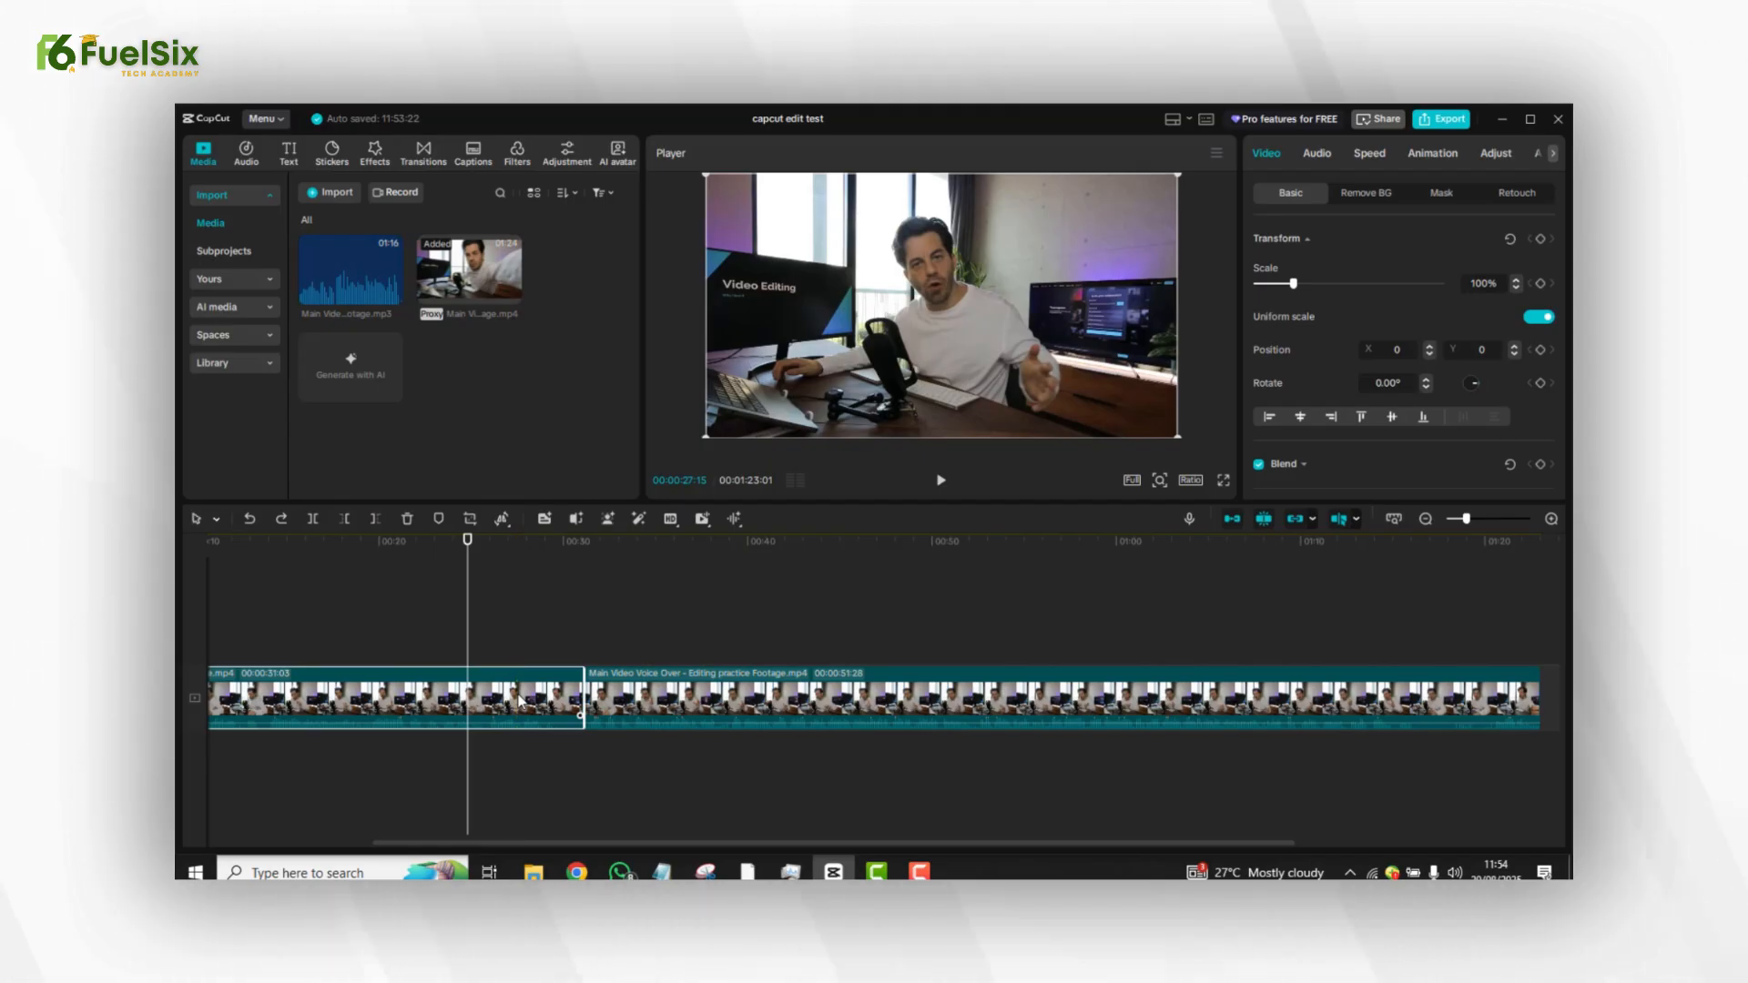
click(554, 617)
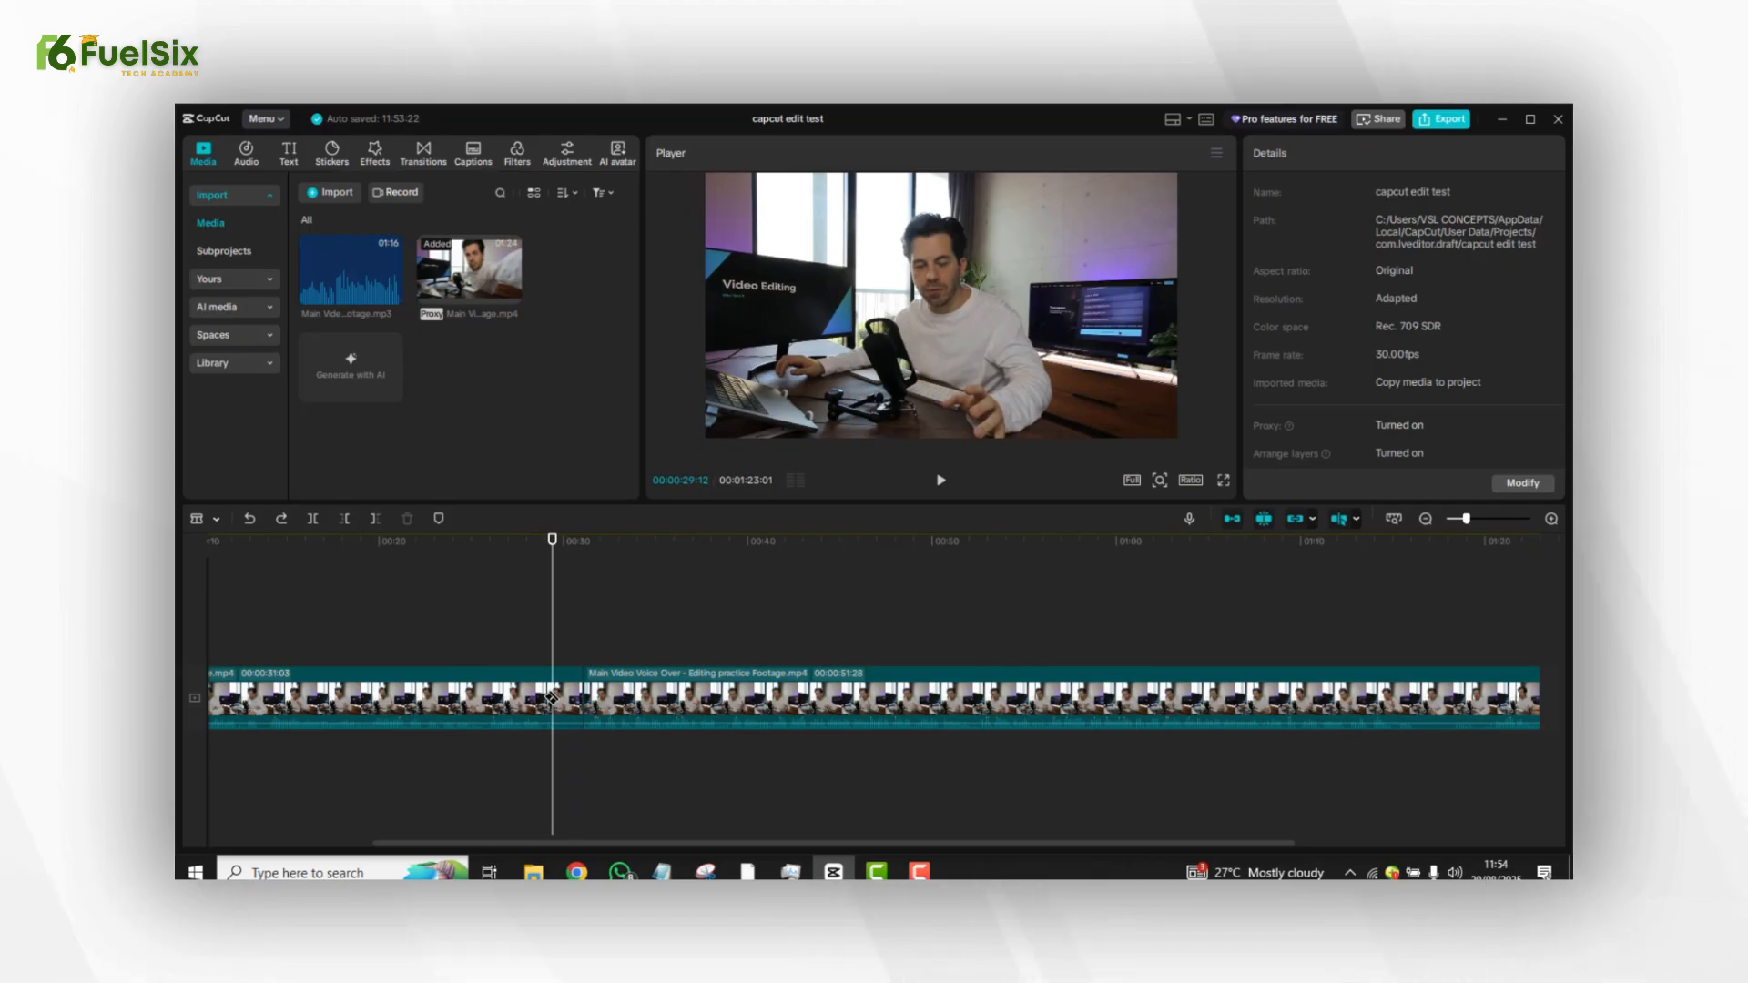
click(492, 699)
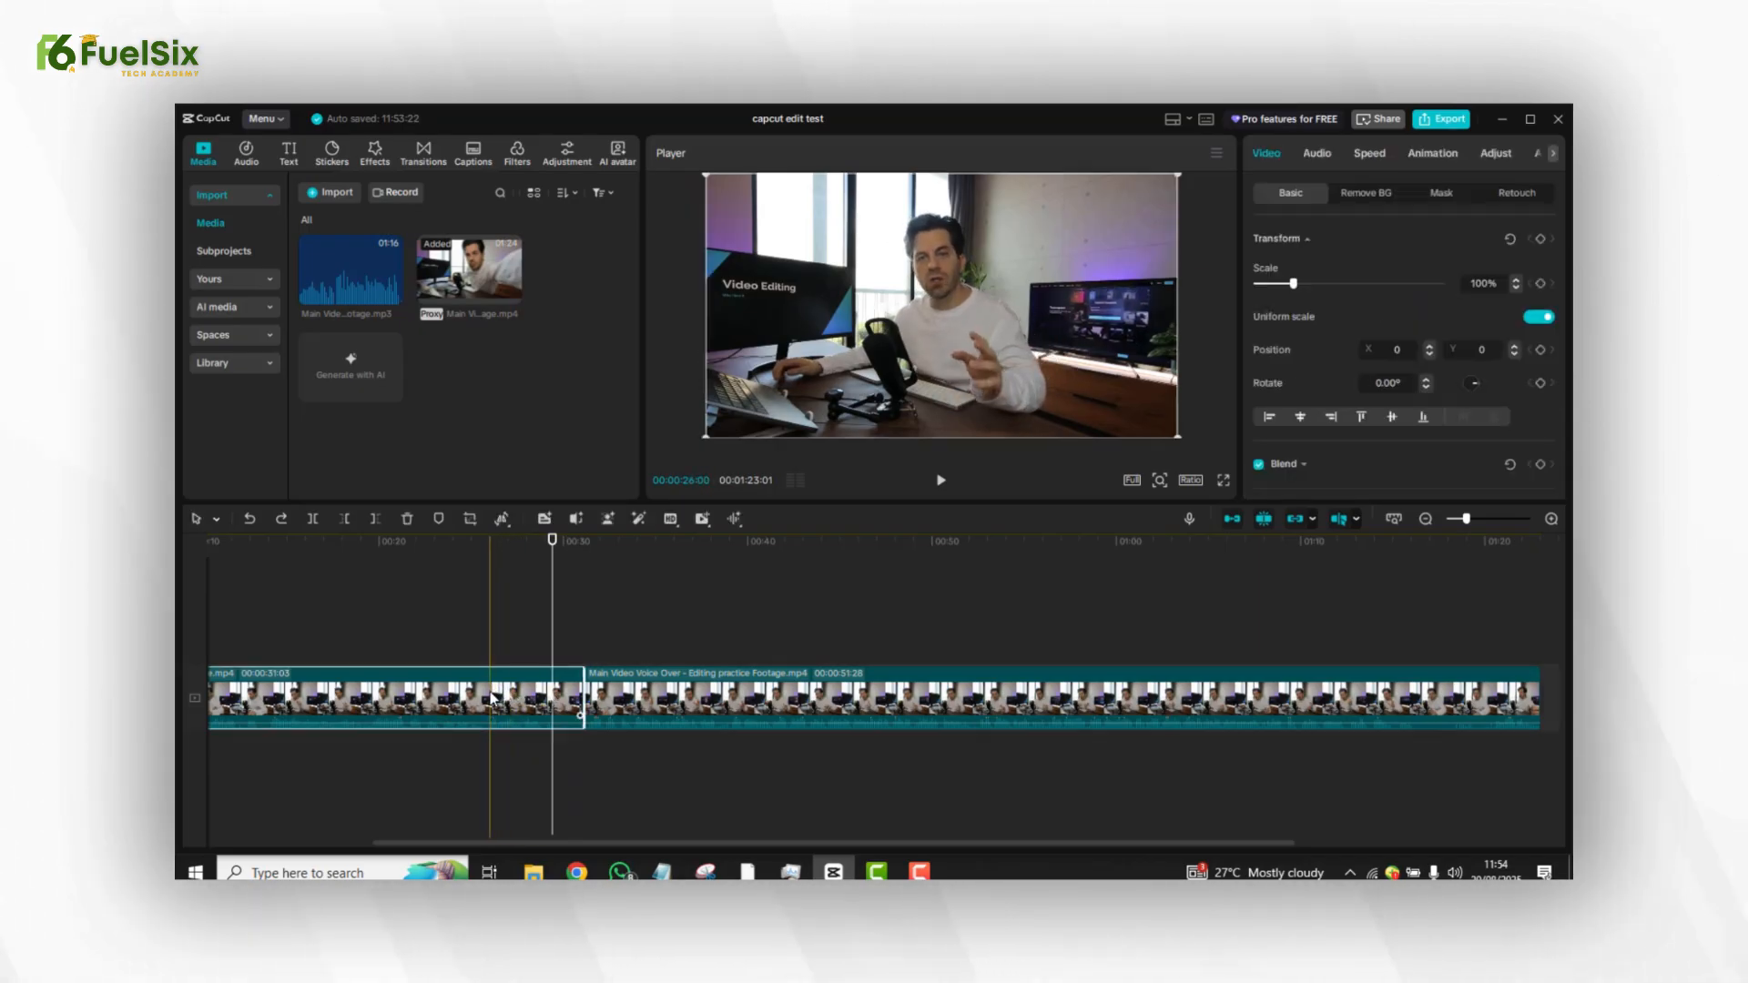
key(Delete)
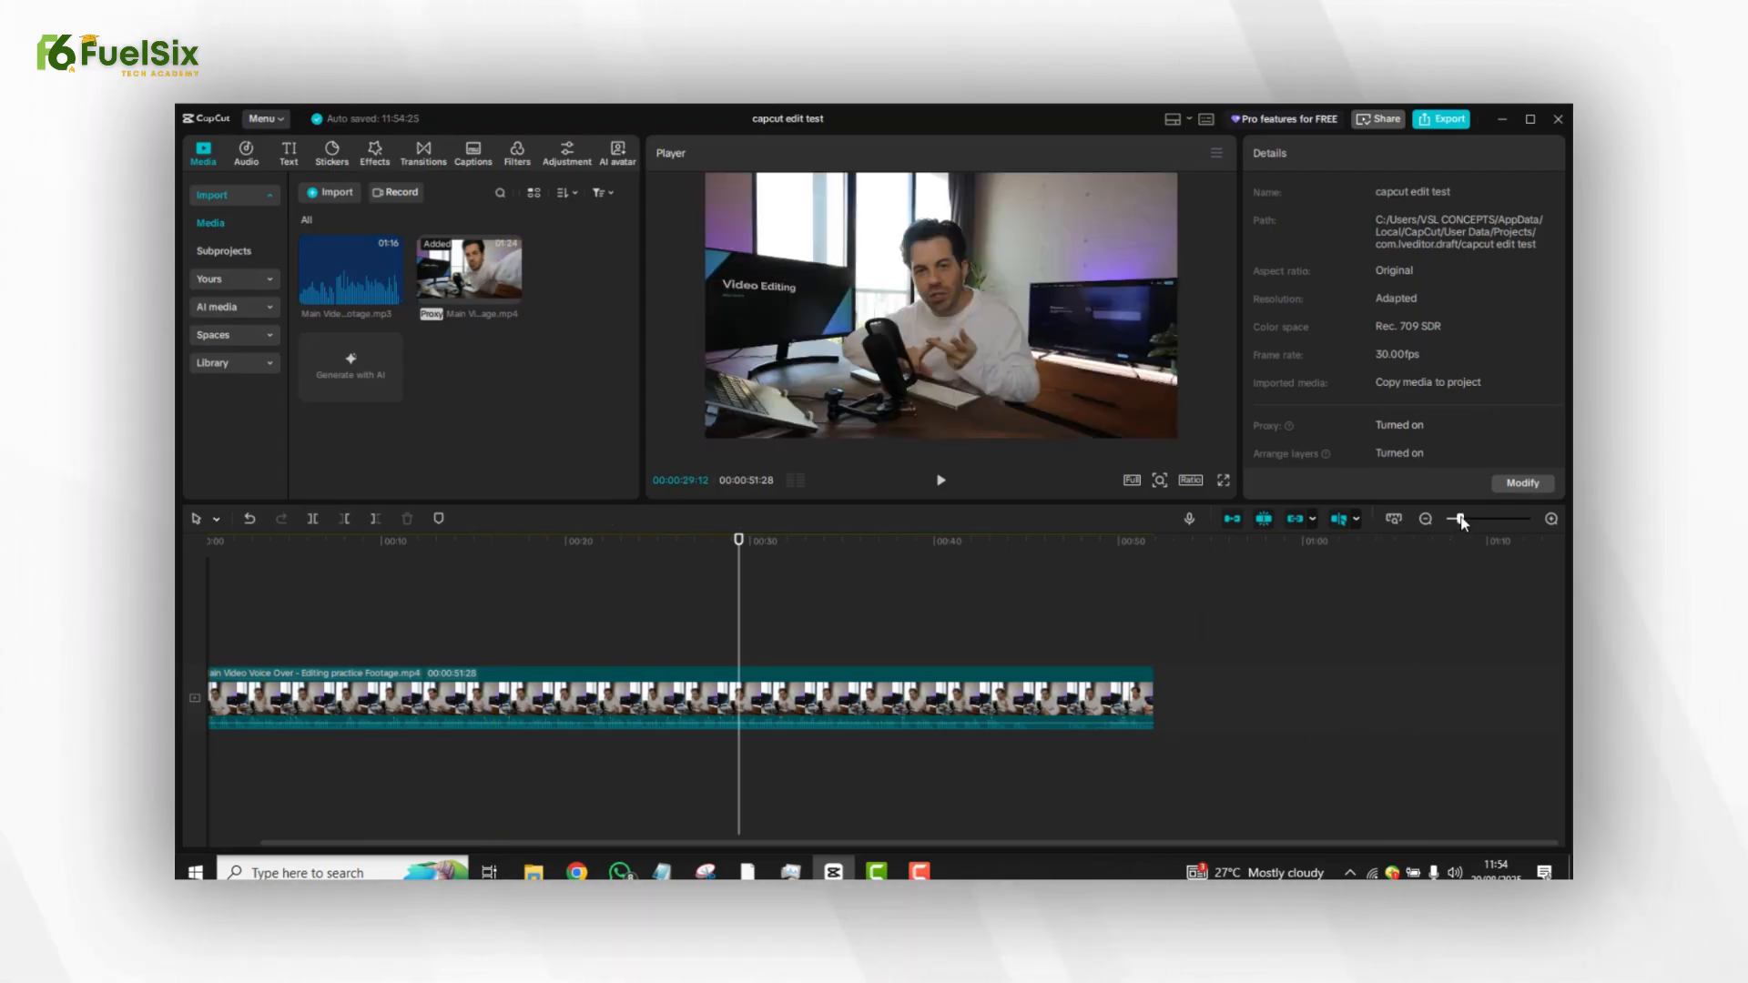
Play back the trimmed clip from the start and from several points along the timeline.
drag(1461, 520, 1455, 519)
click(381, 620)
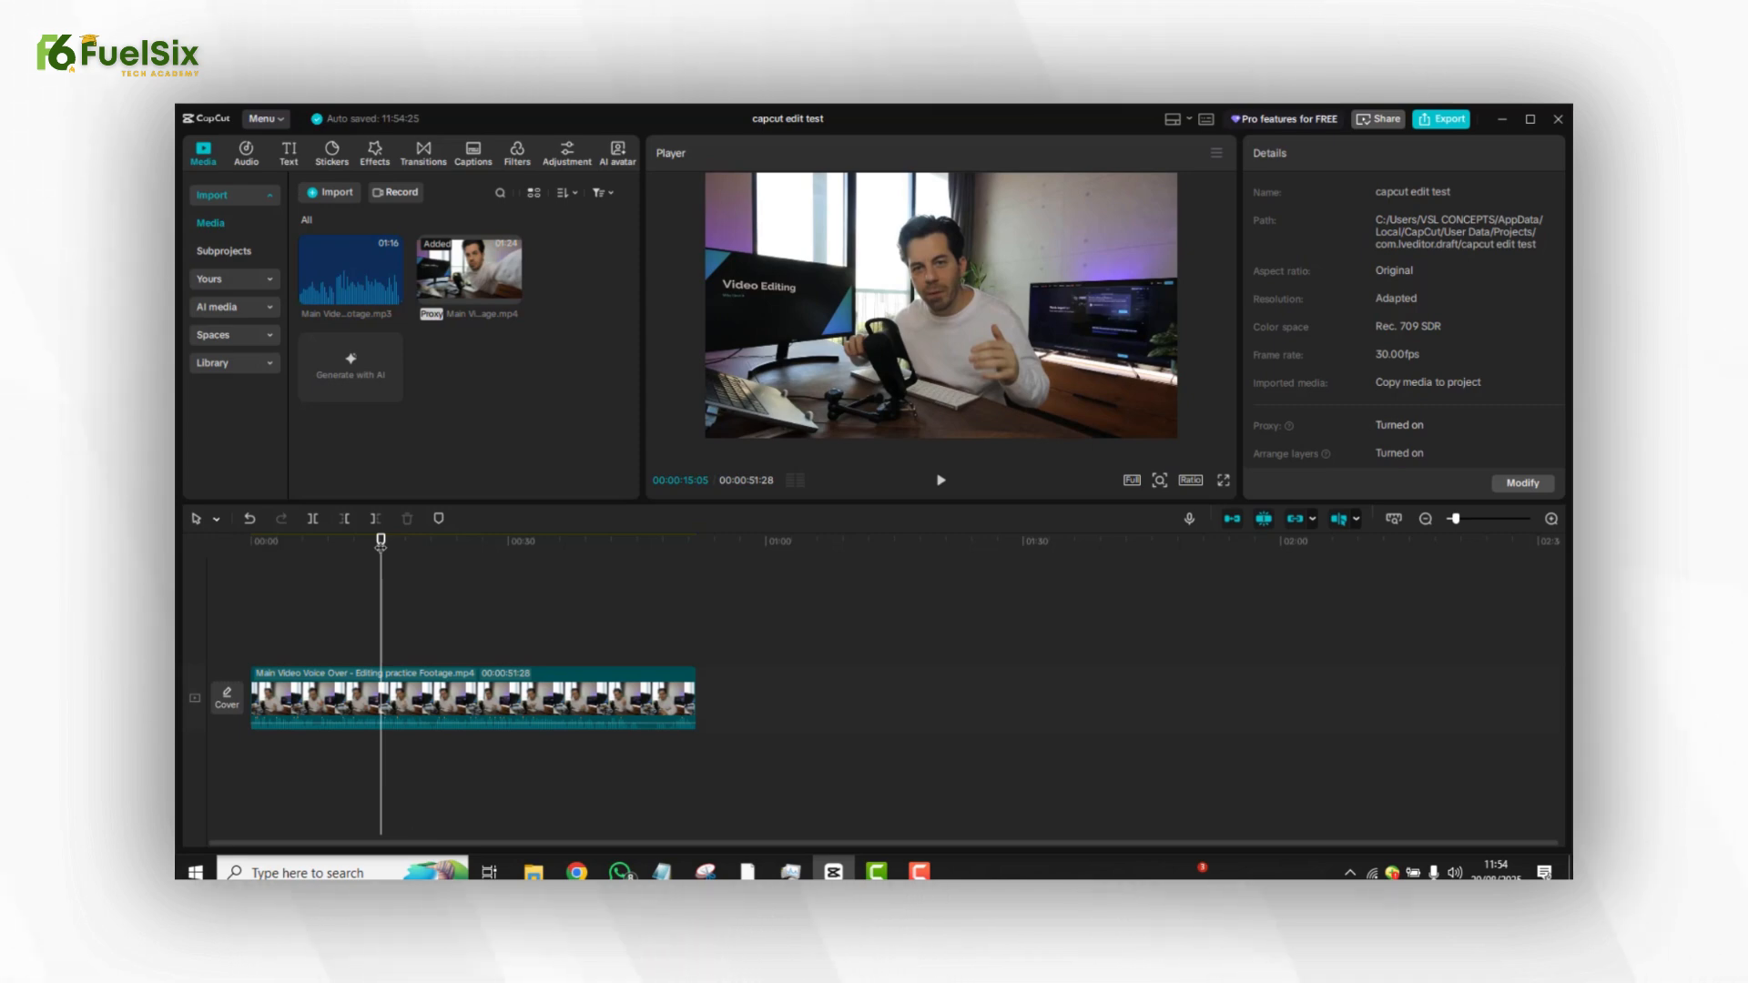
drag(375, 546, 246, 550)
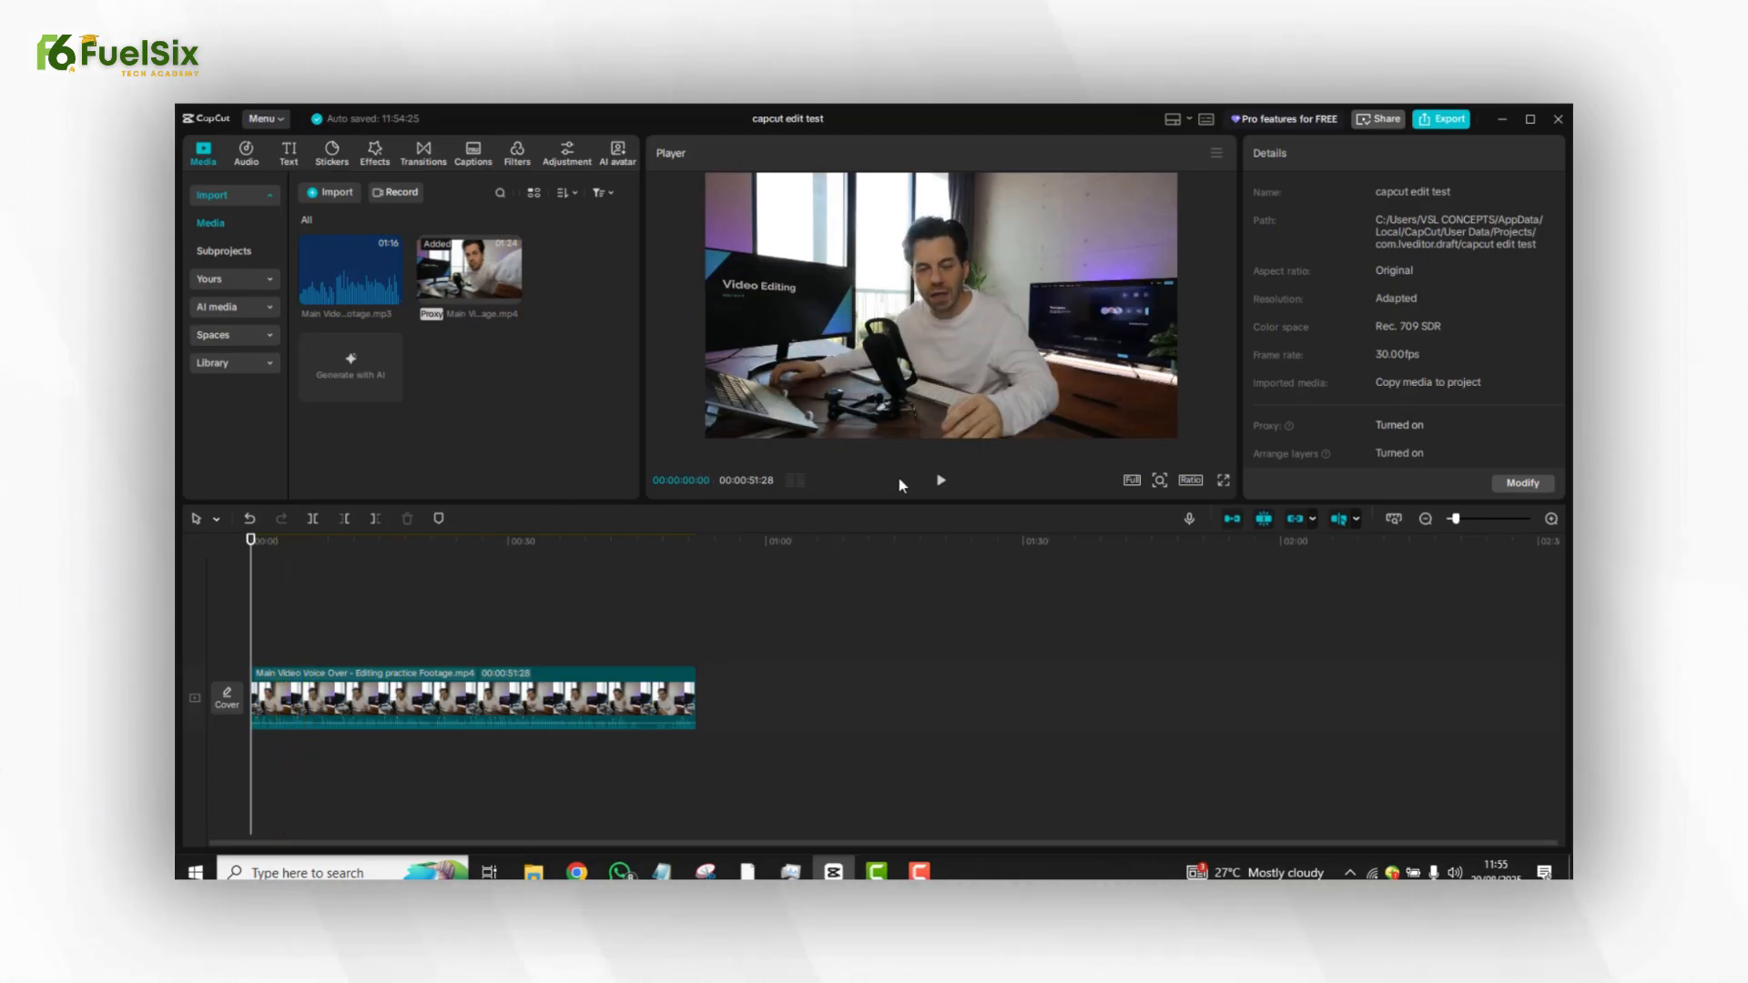
click(941, 481)
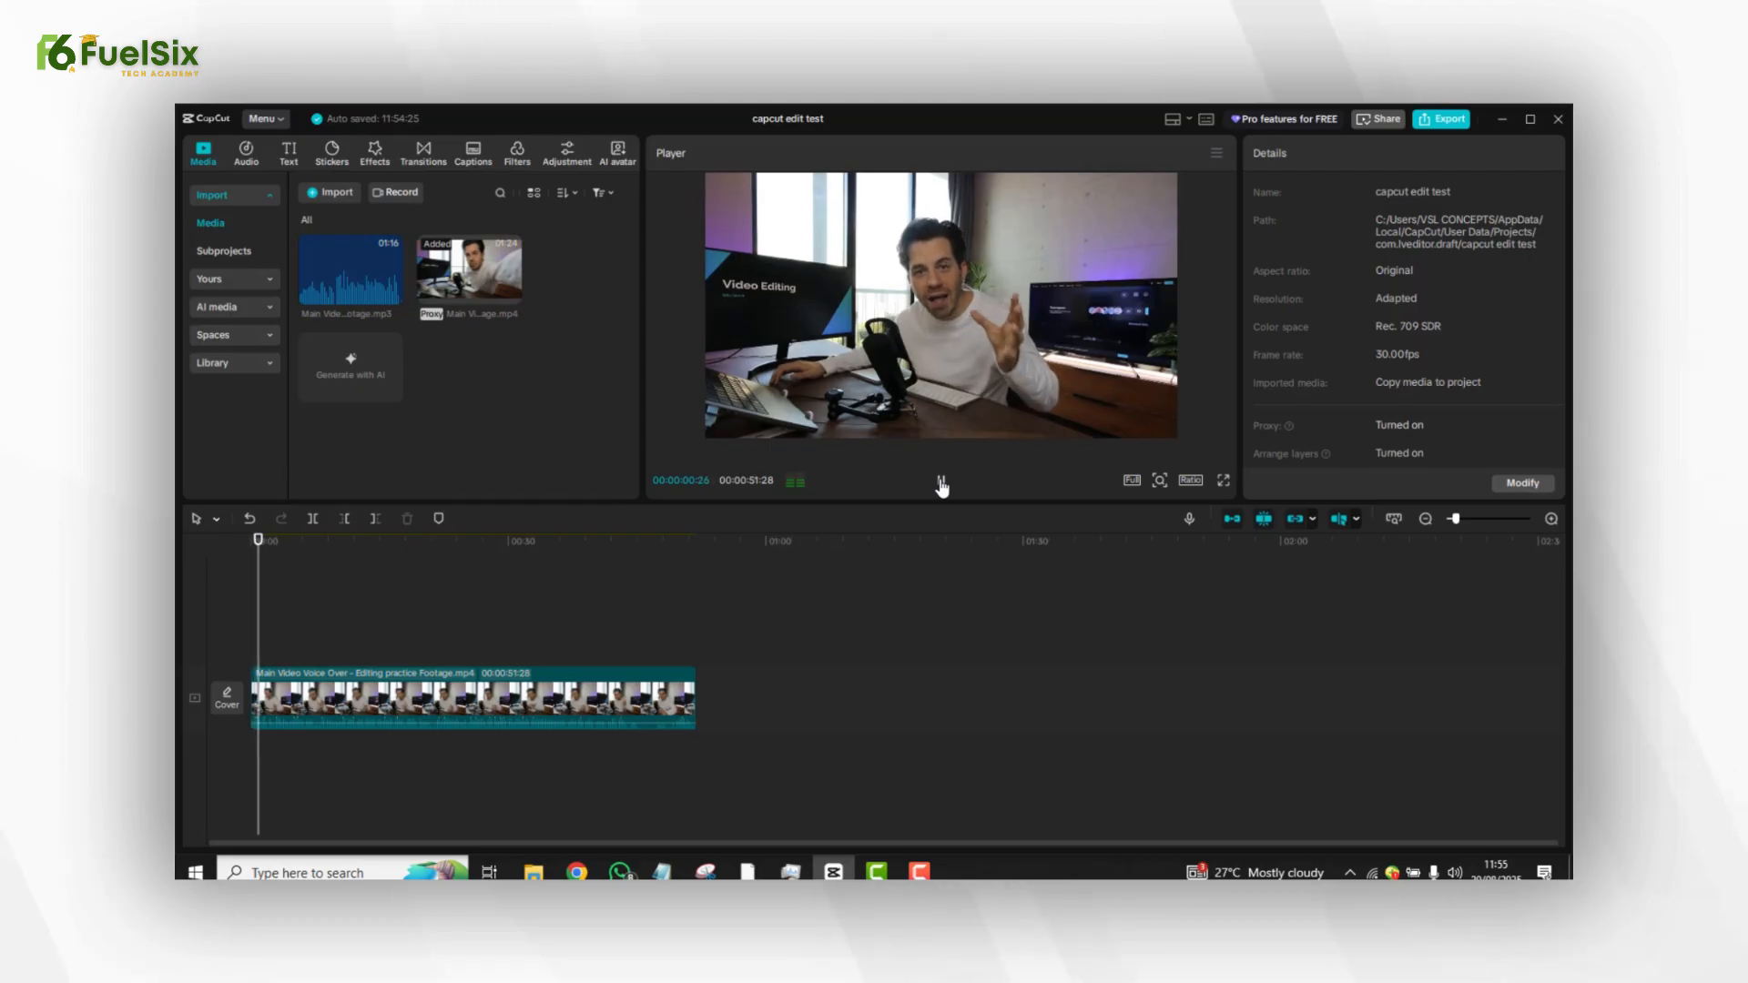
click(941, 483)
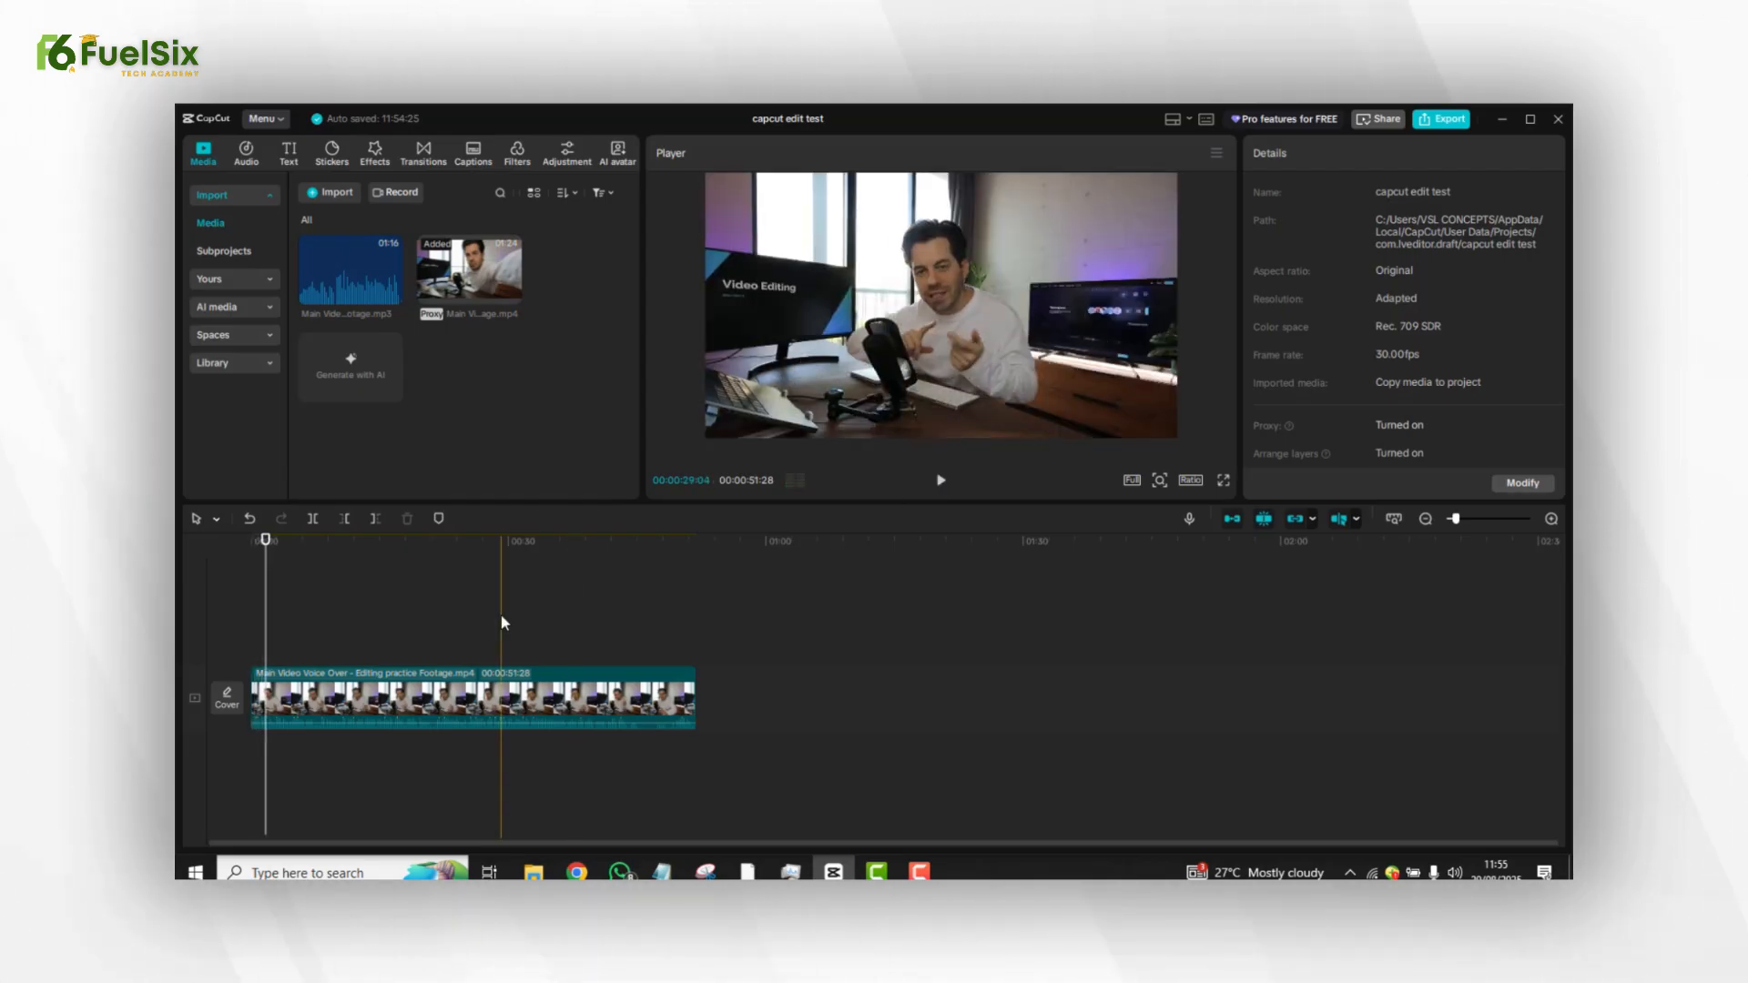
click(427, 615)
key(space)
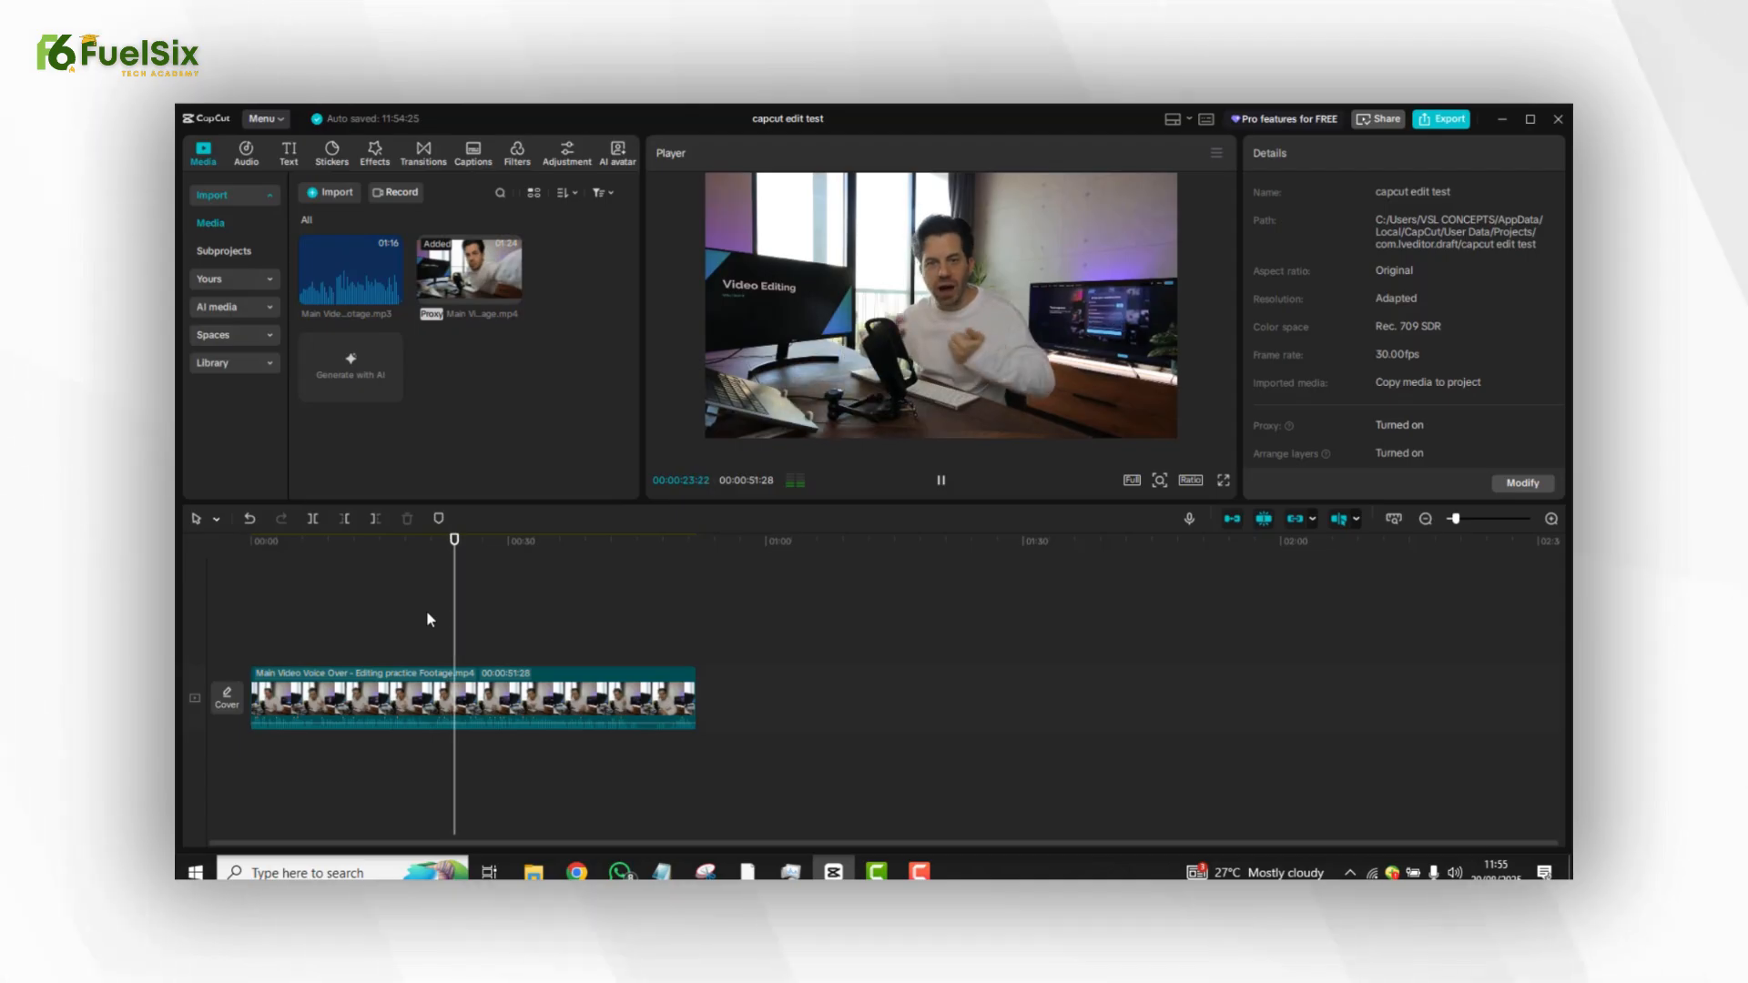
key(space)
key(space)
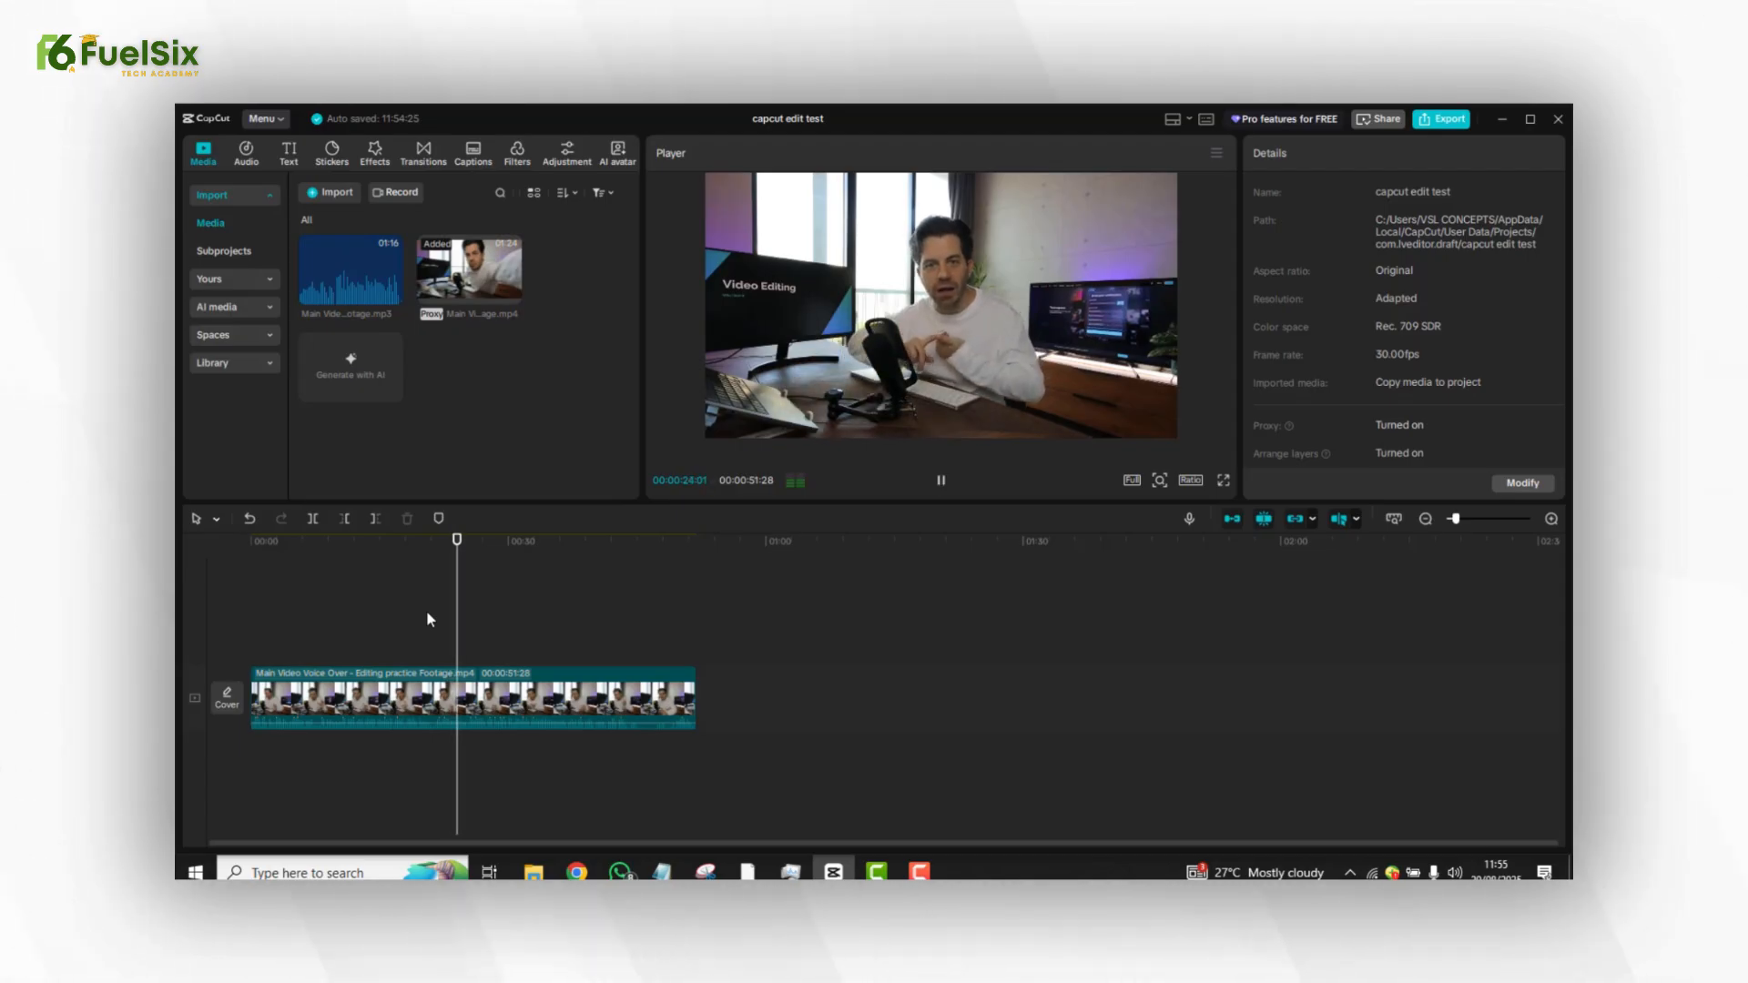
key(space)
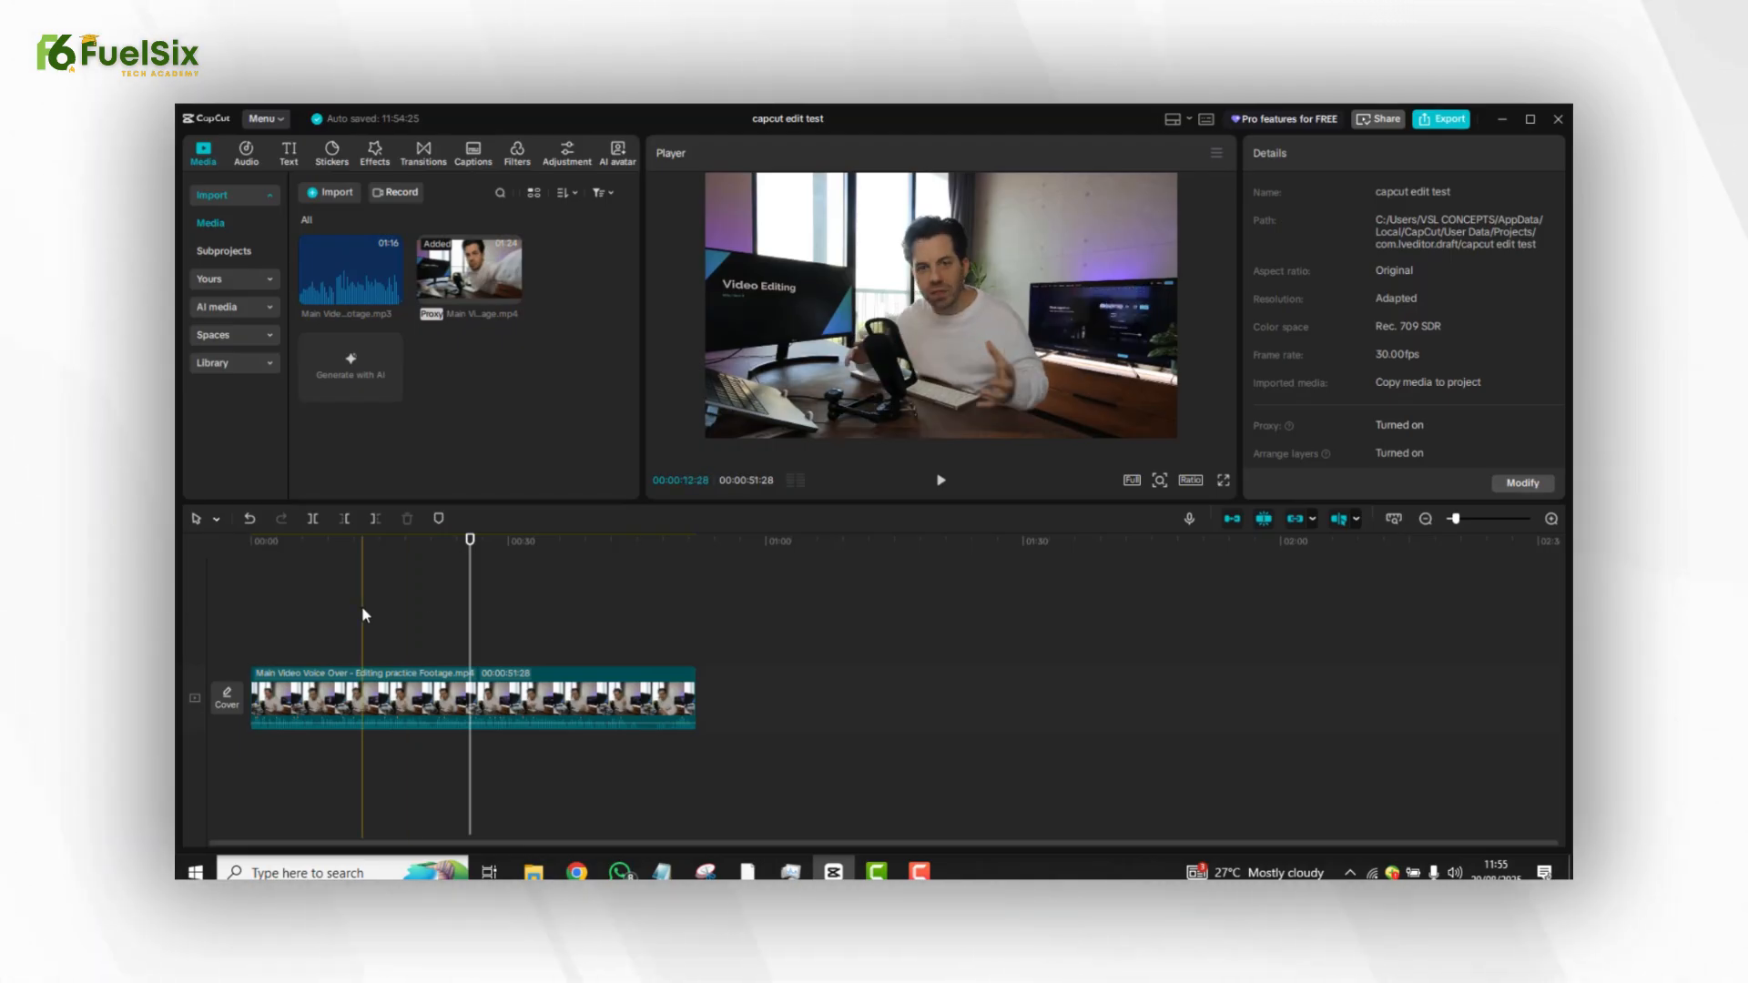
click(326, 613)
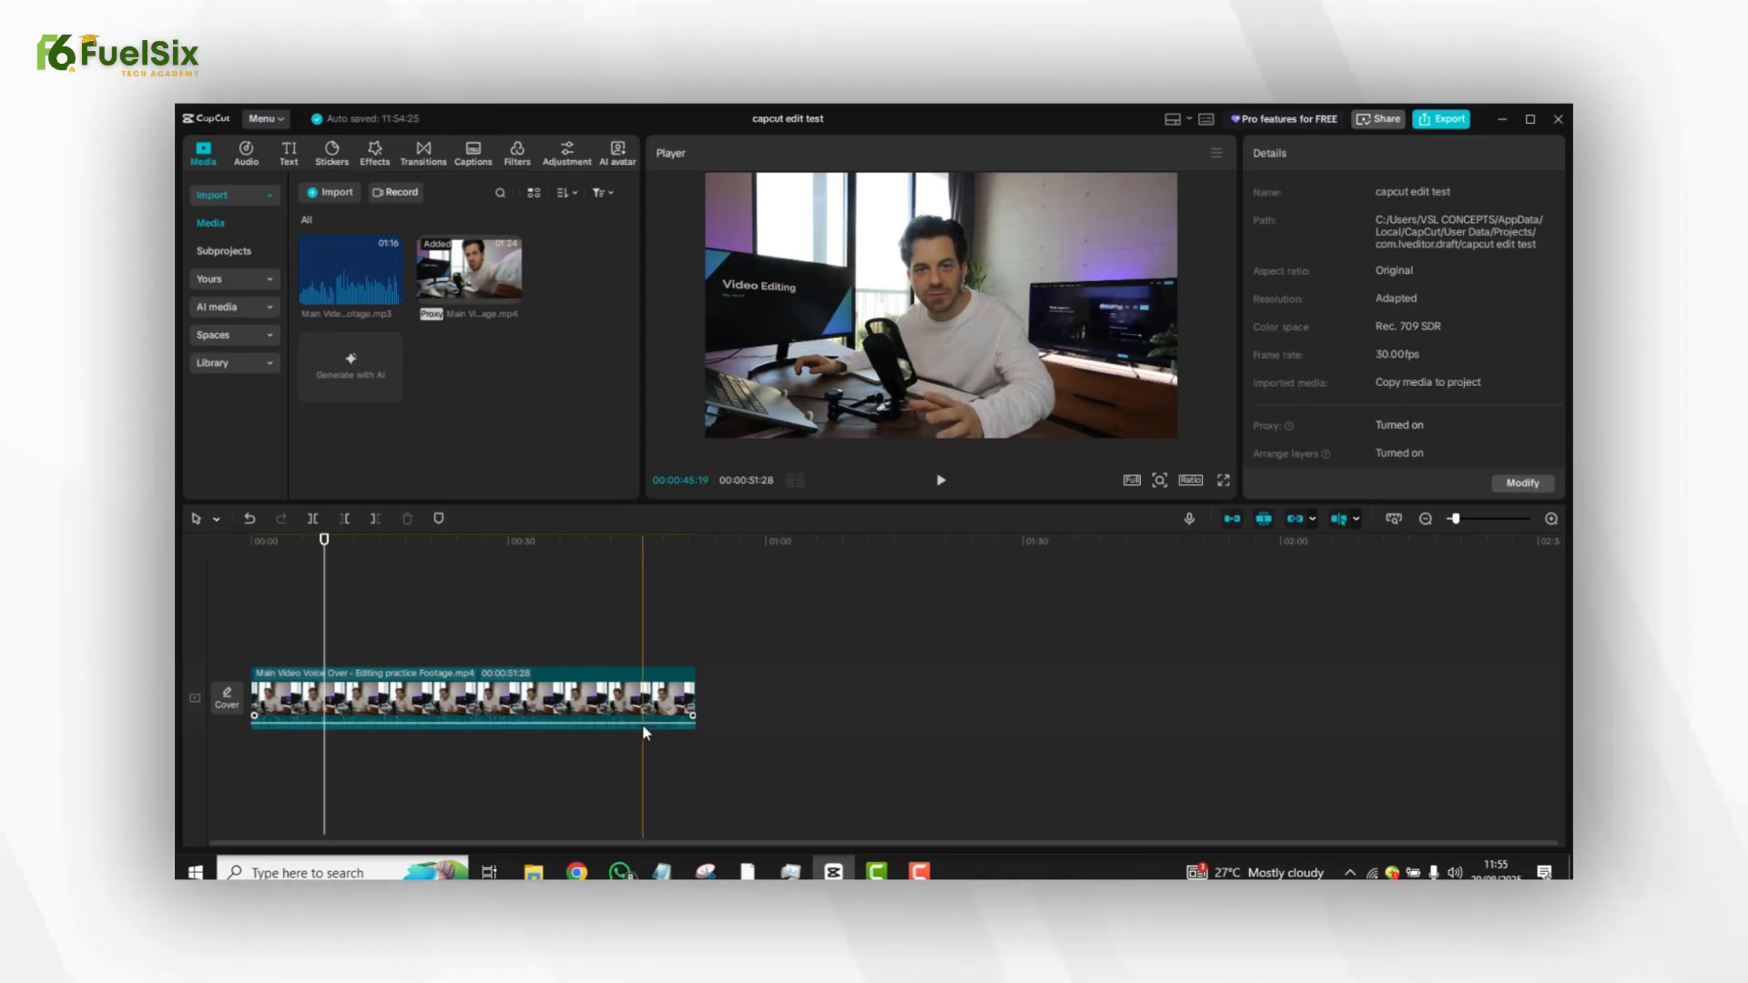
click(635, 649)
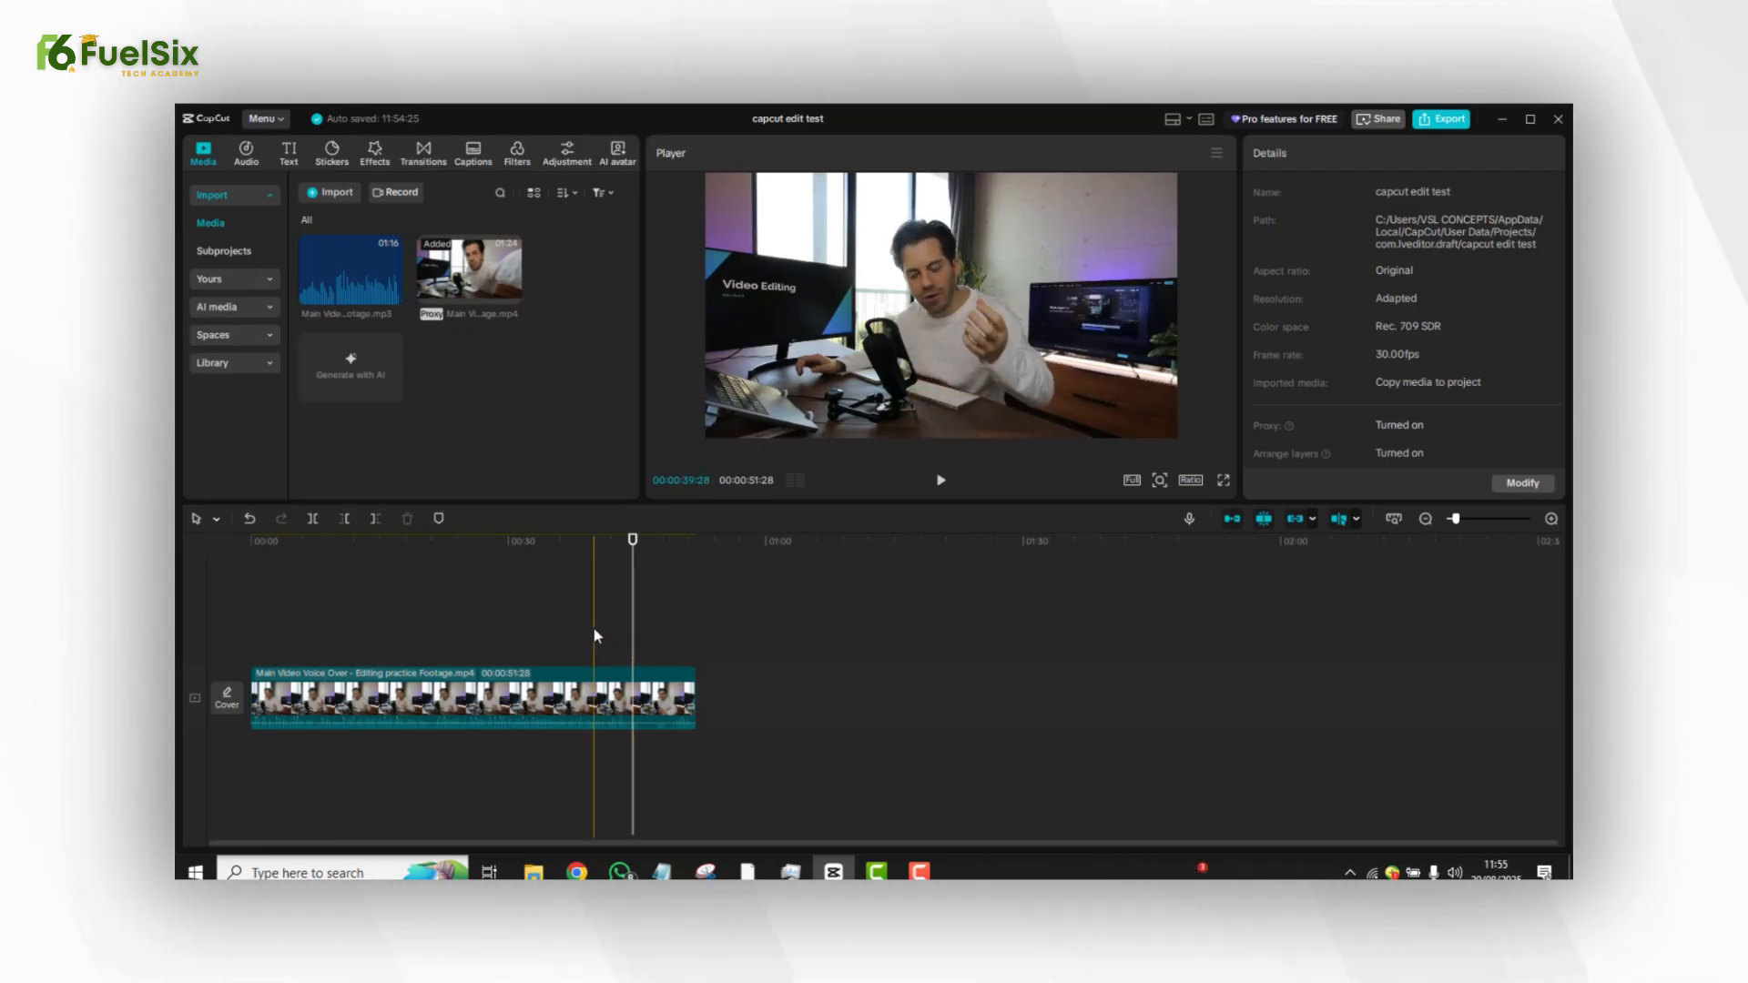
click(594, 630)
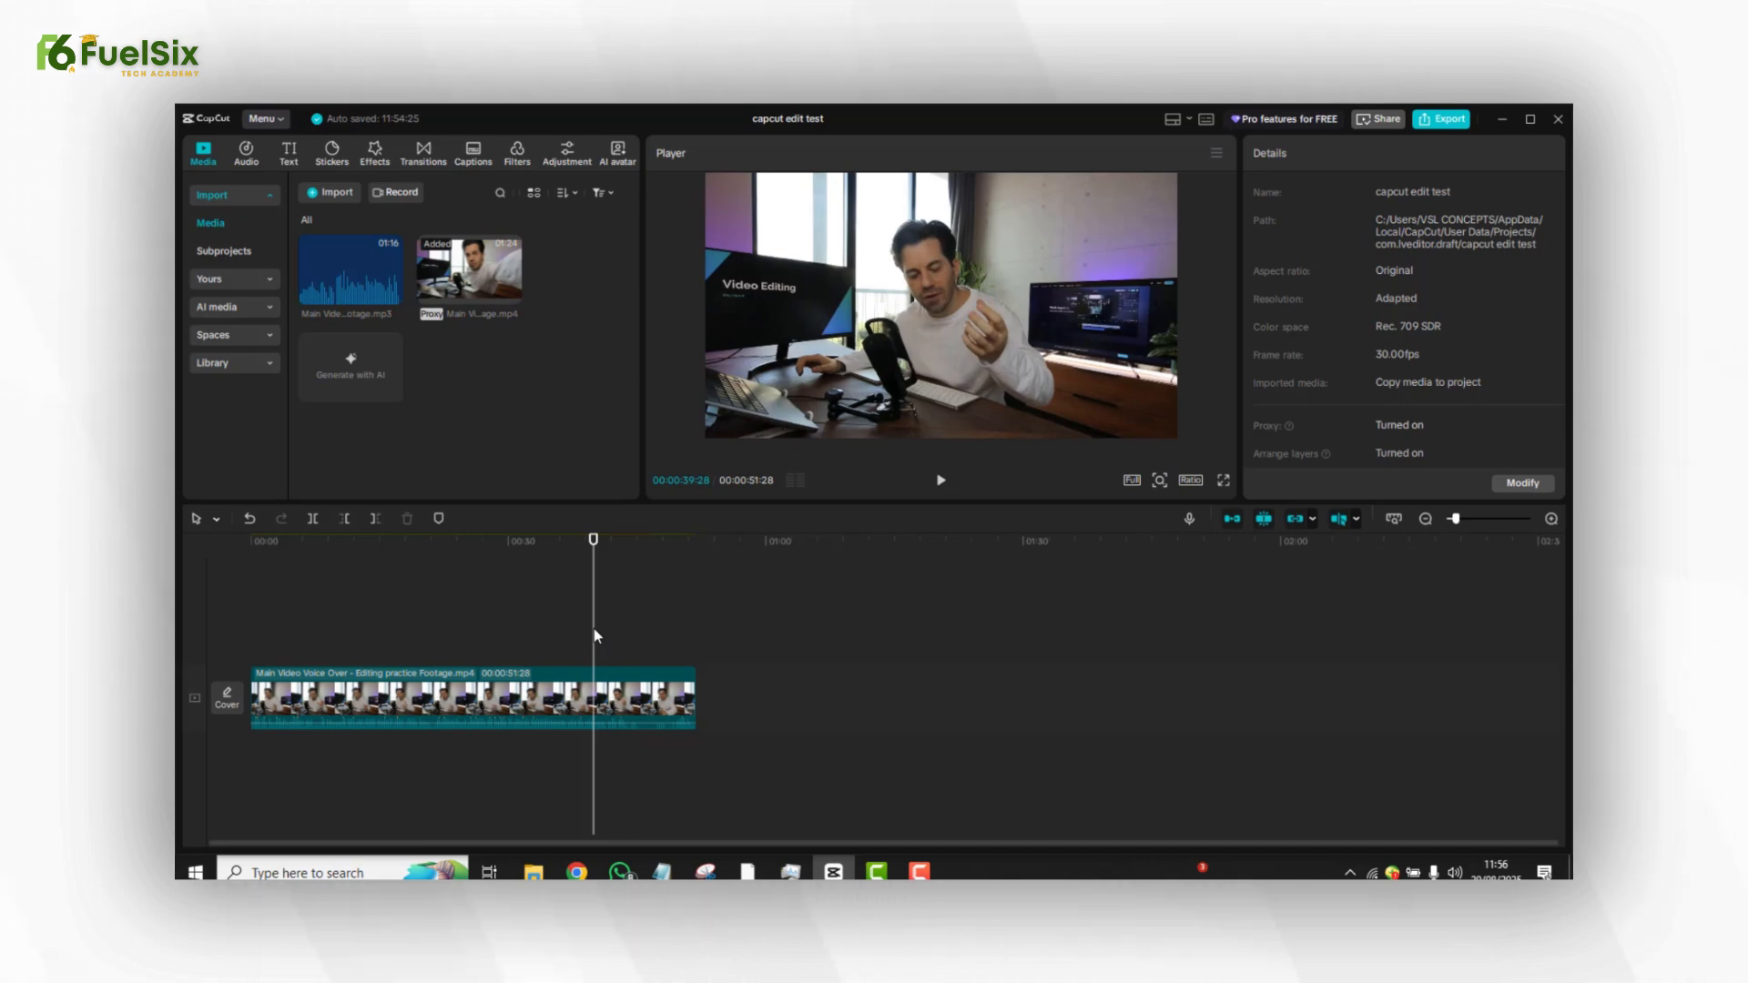
key(space)
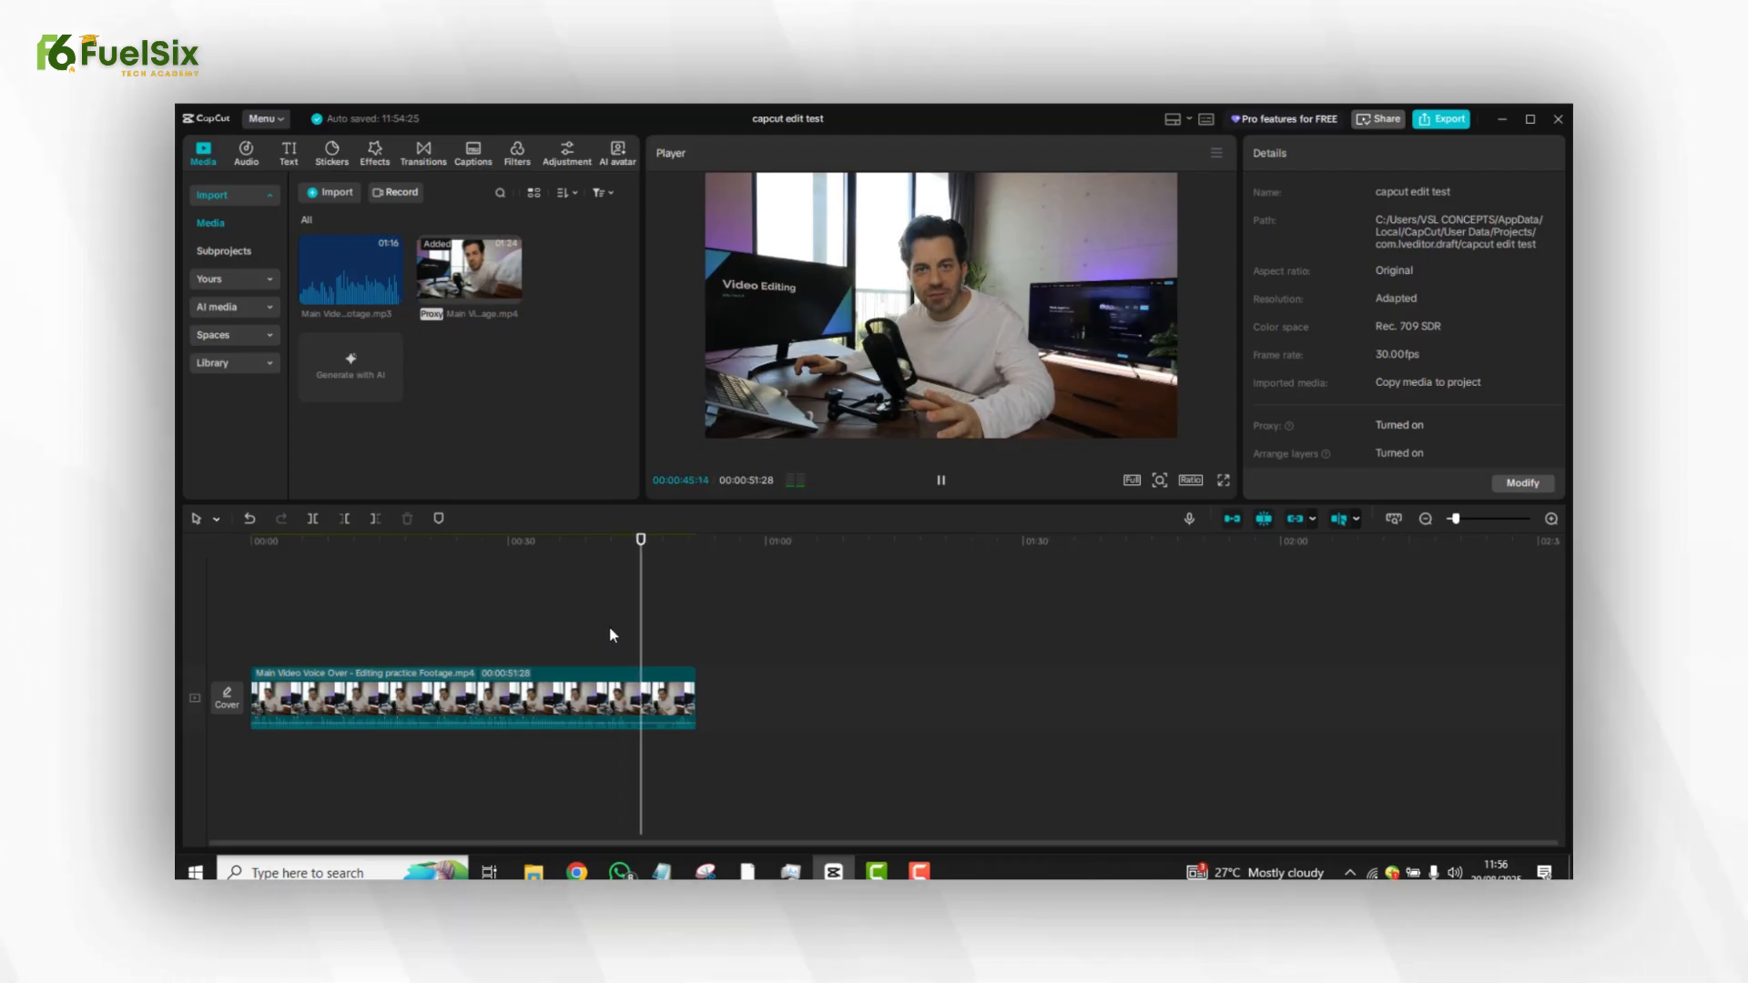
key(space)
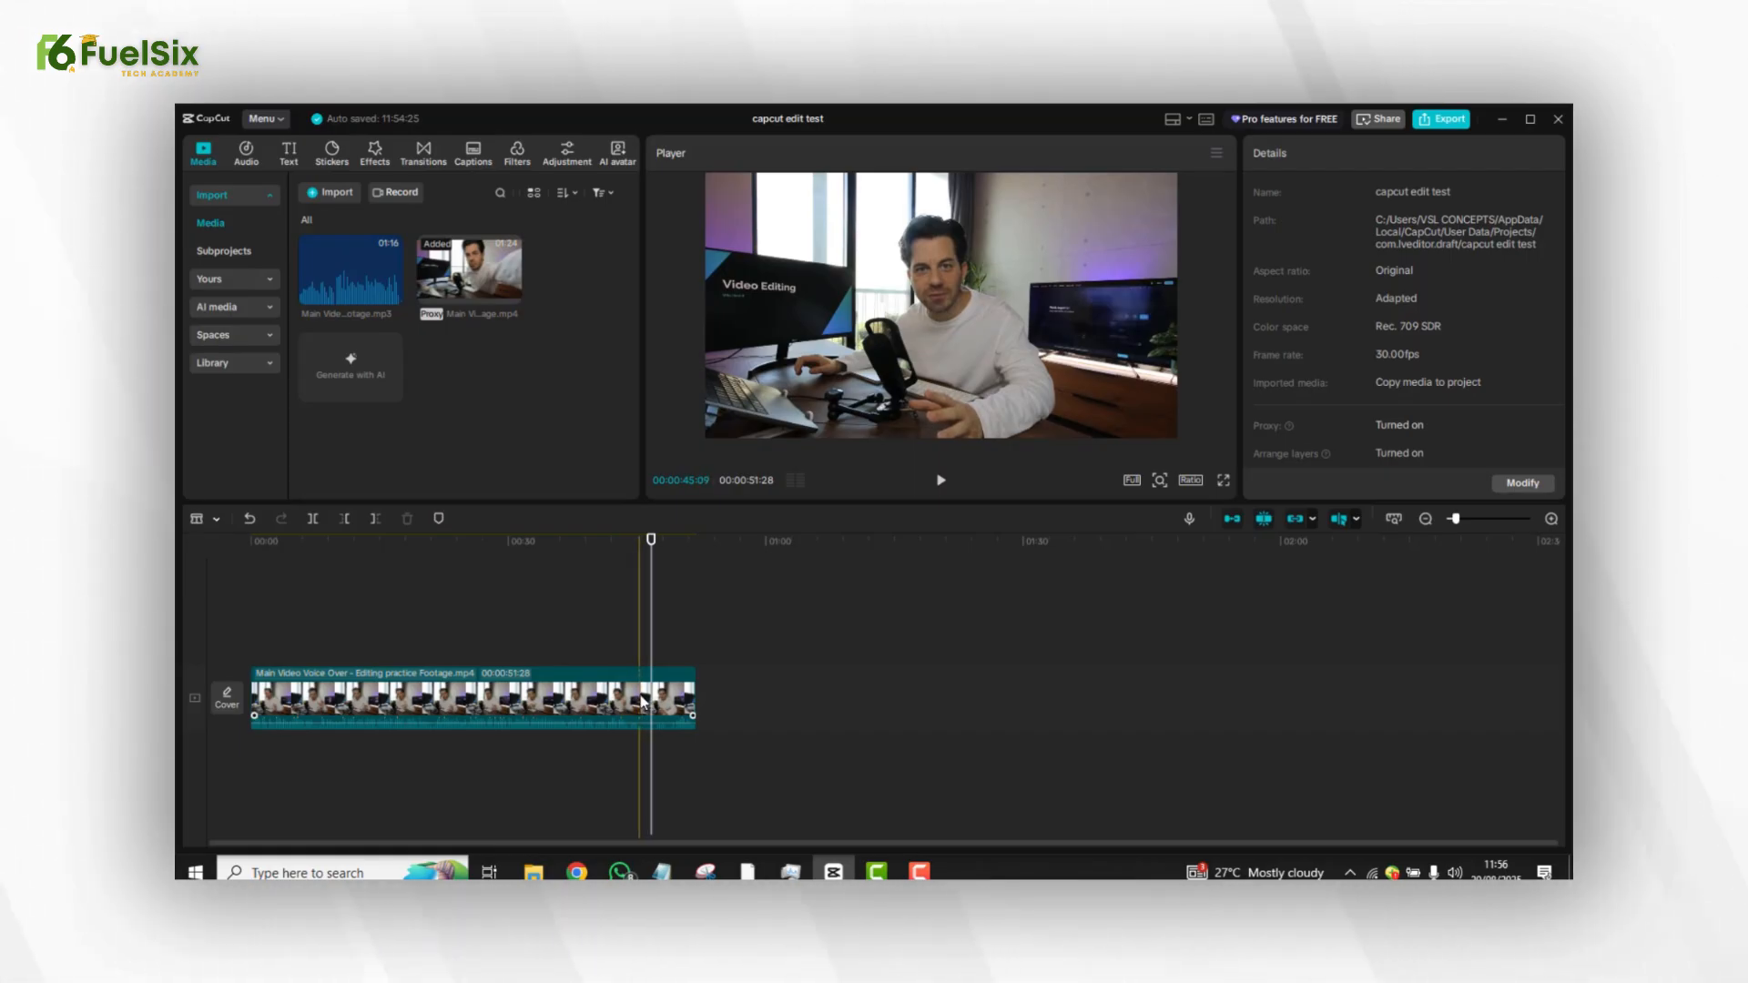
Split the clip at about 45 seconds and delete the short trailing segment.
key(ctrl+b)
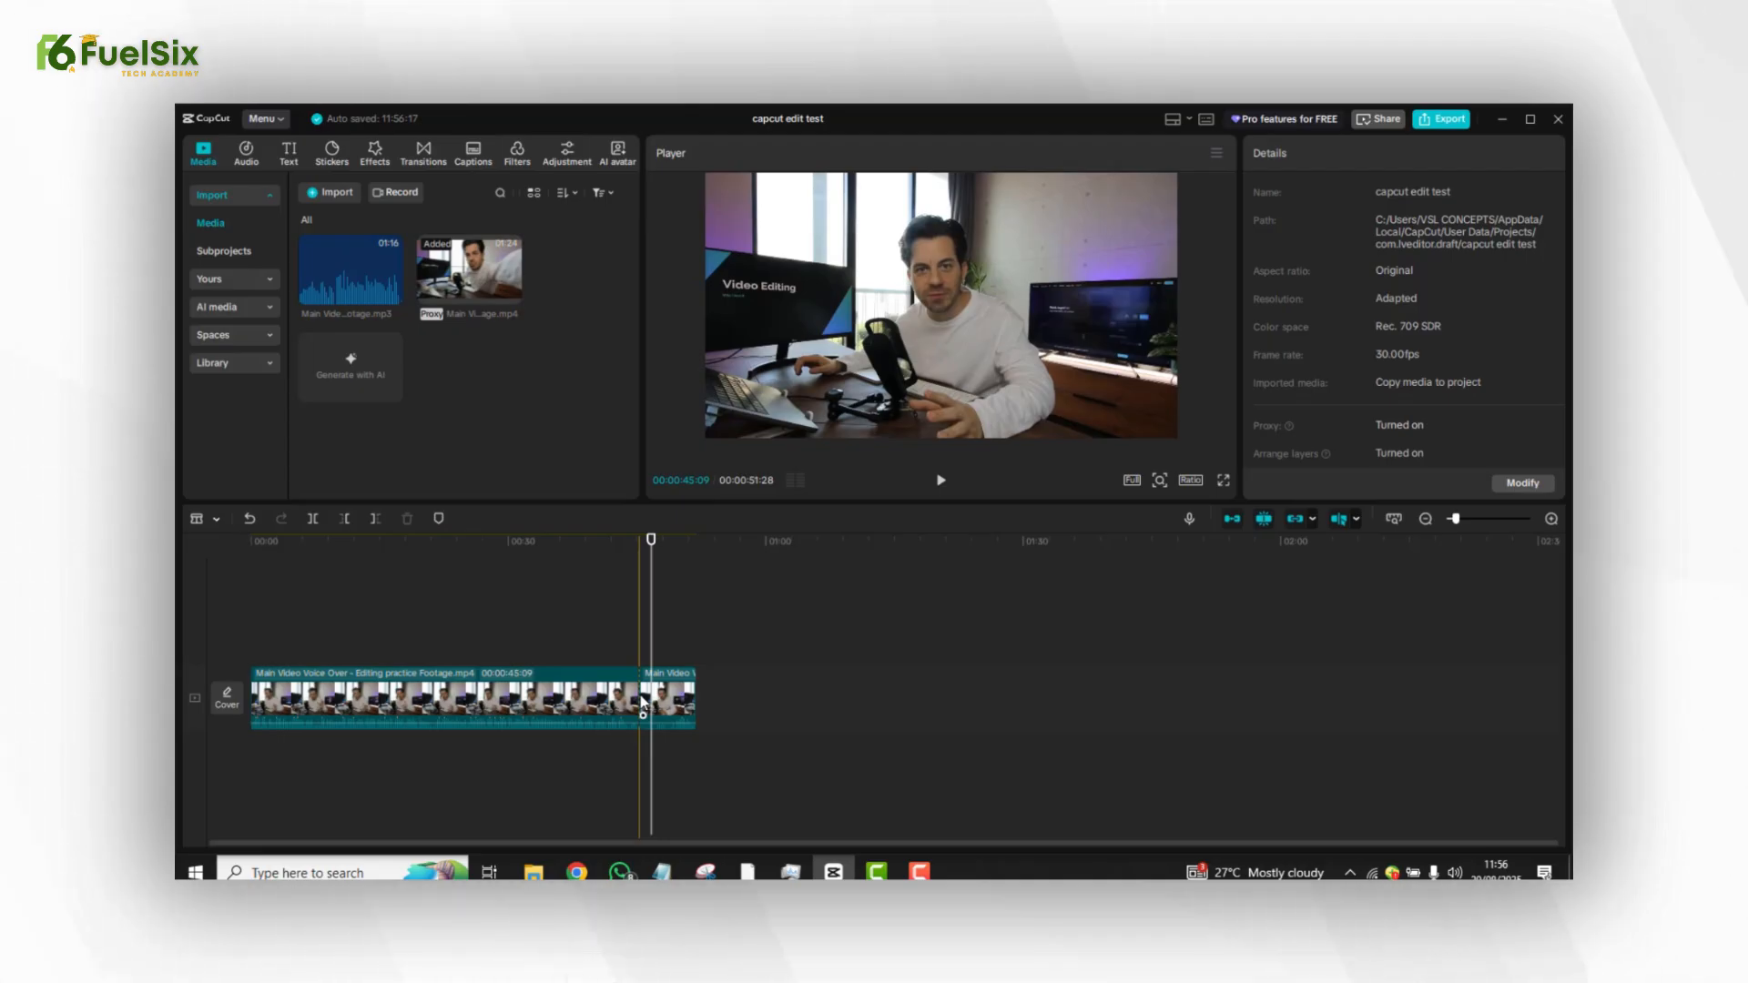
key(a)
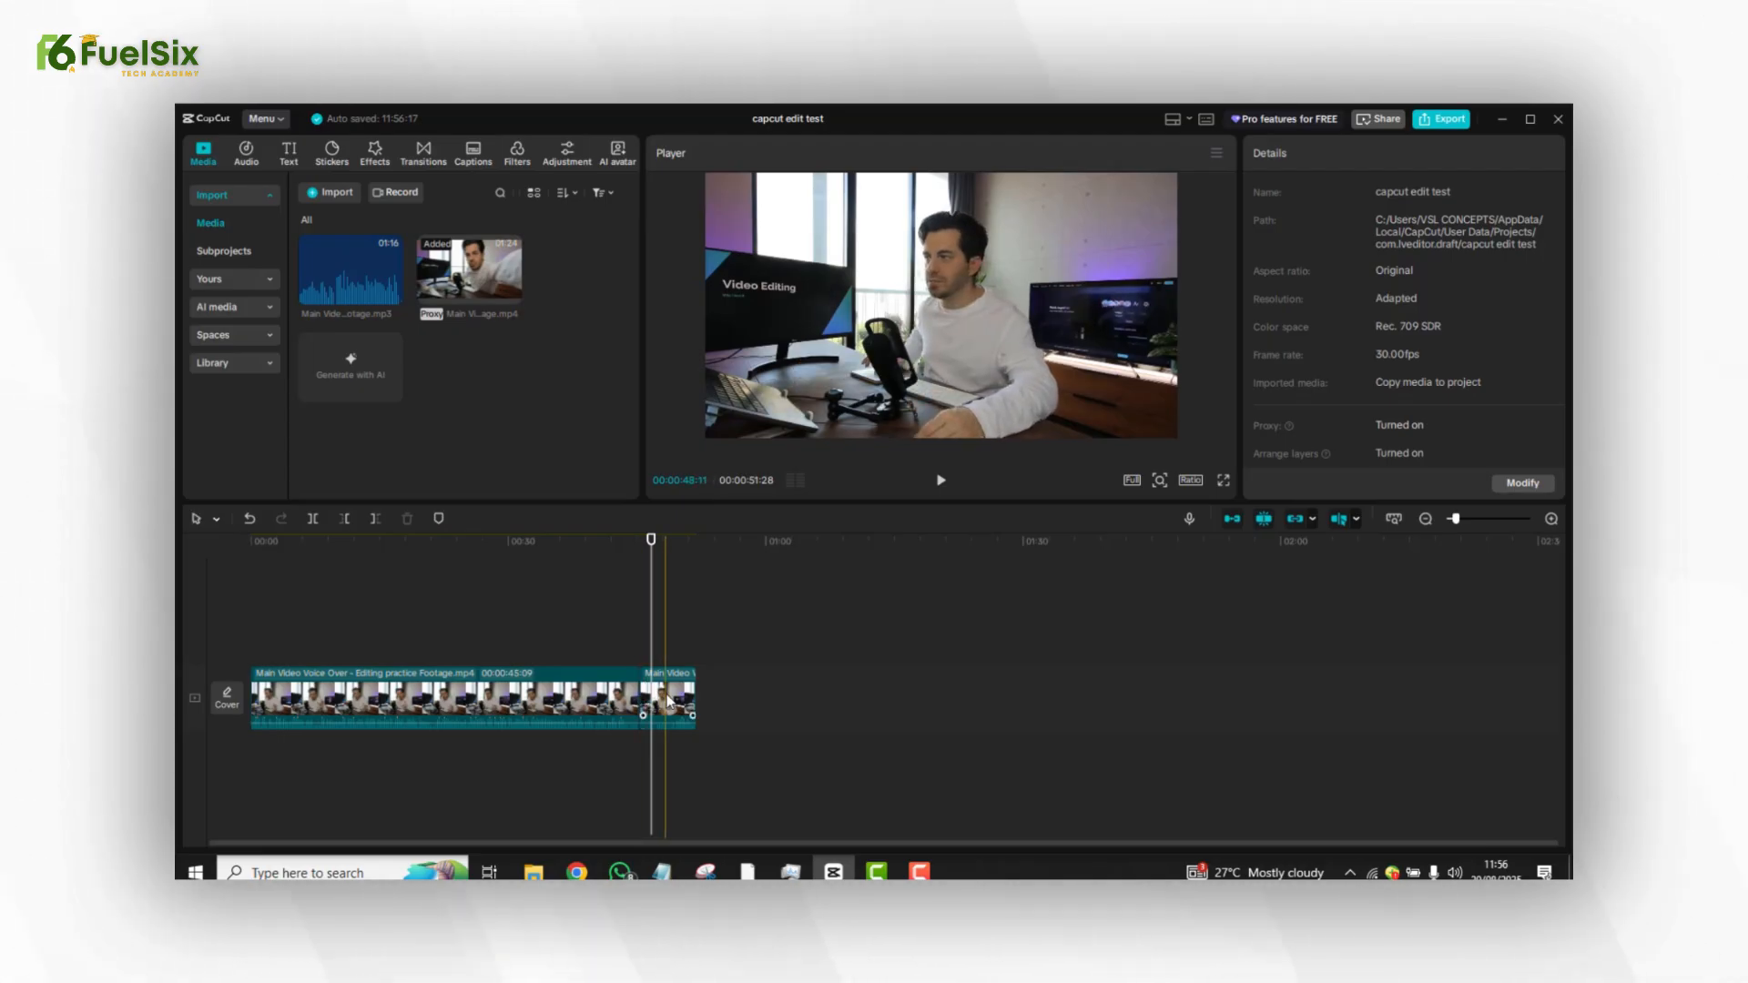
click(667, 701)
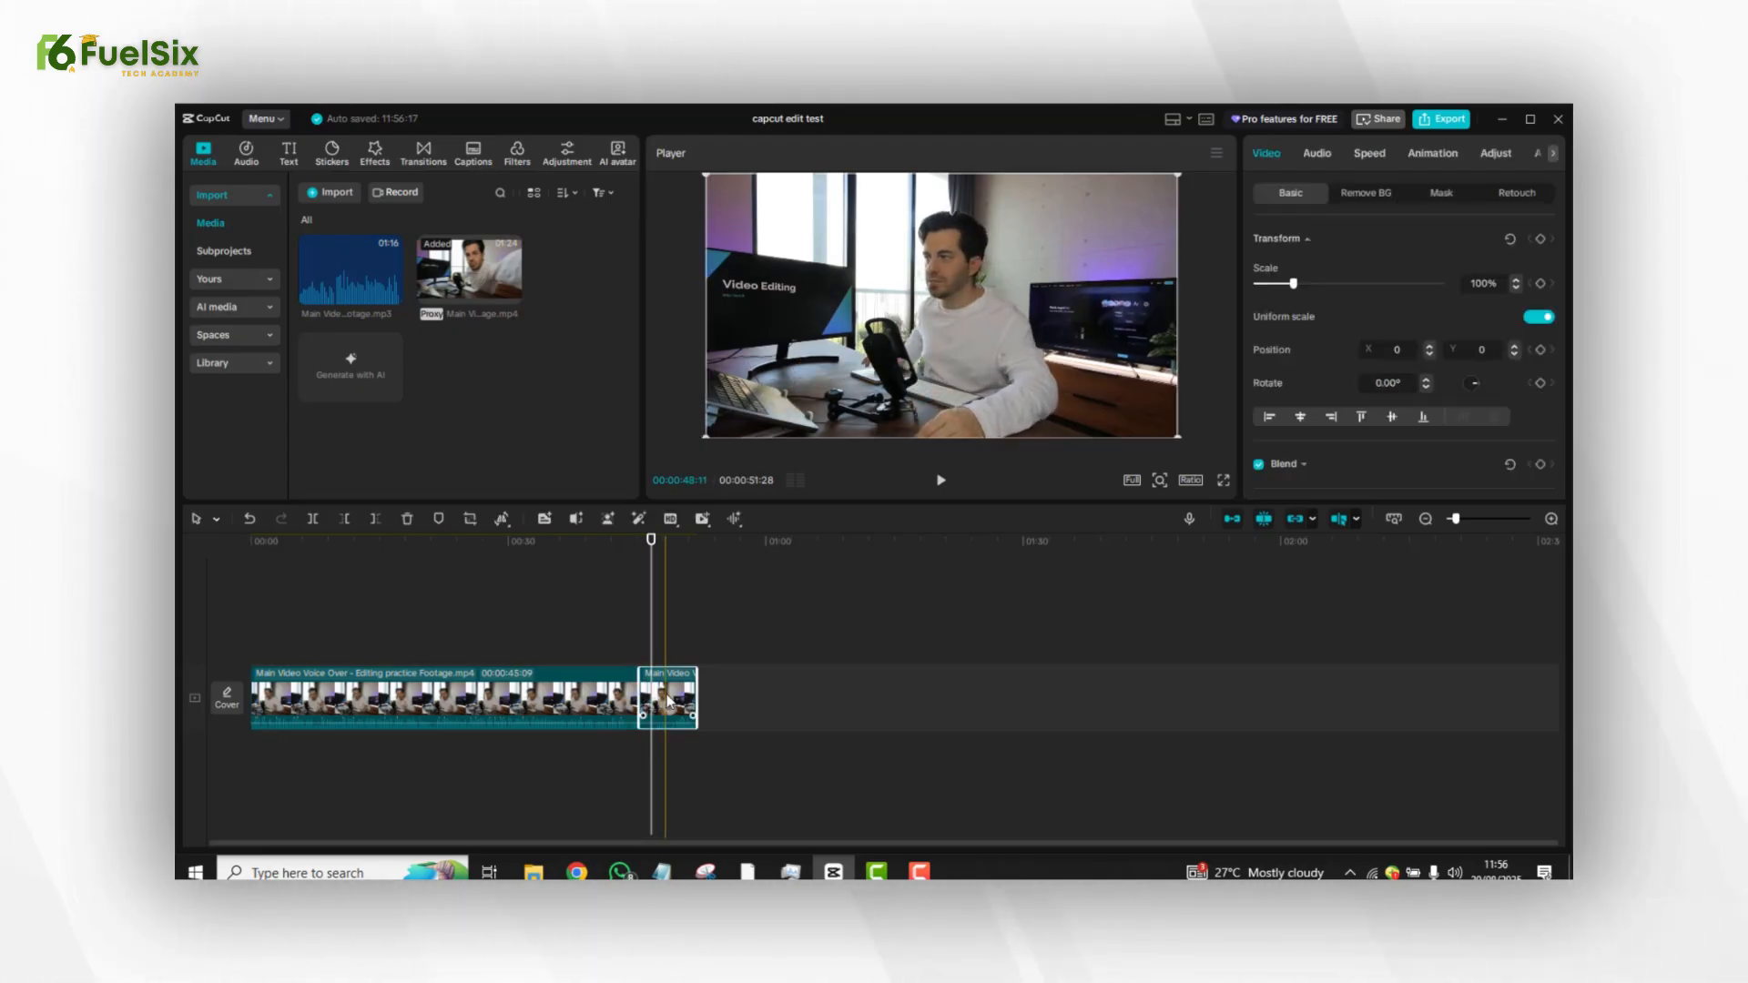
key(Delete)
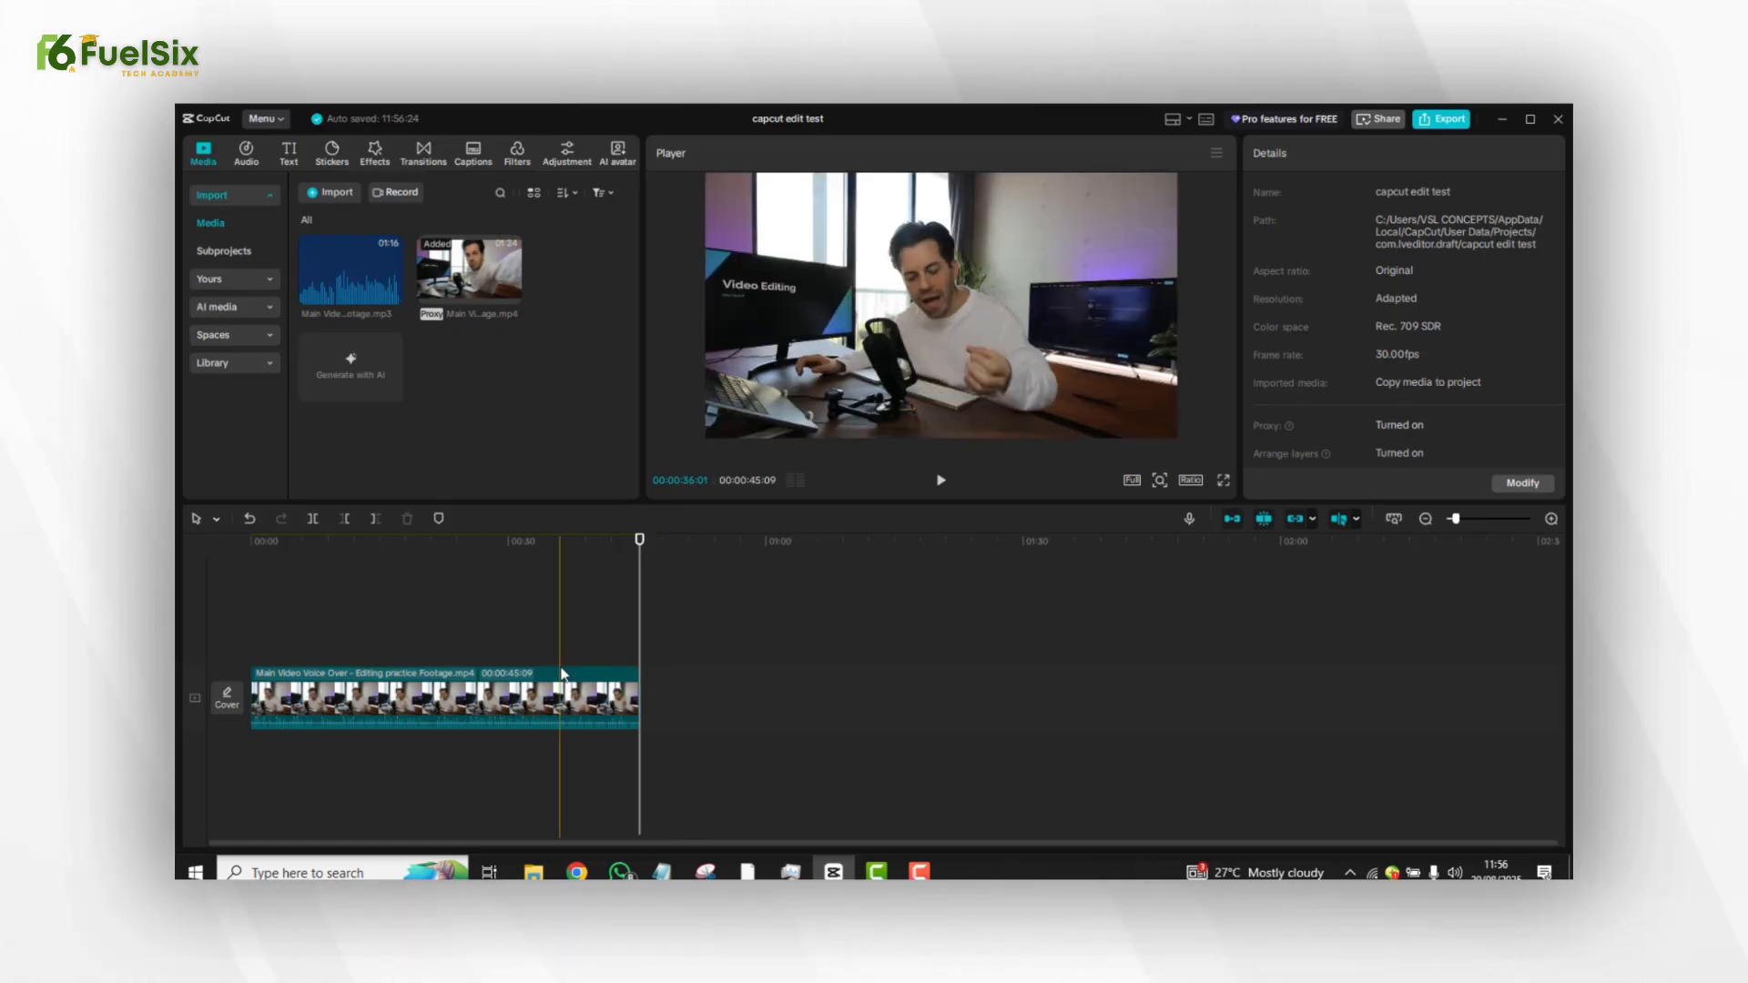
Play back the edited clip from the start to review the trims.
drag(637, 612, 249, 613)
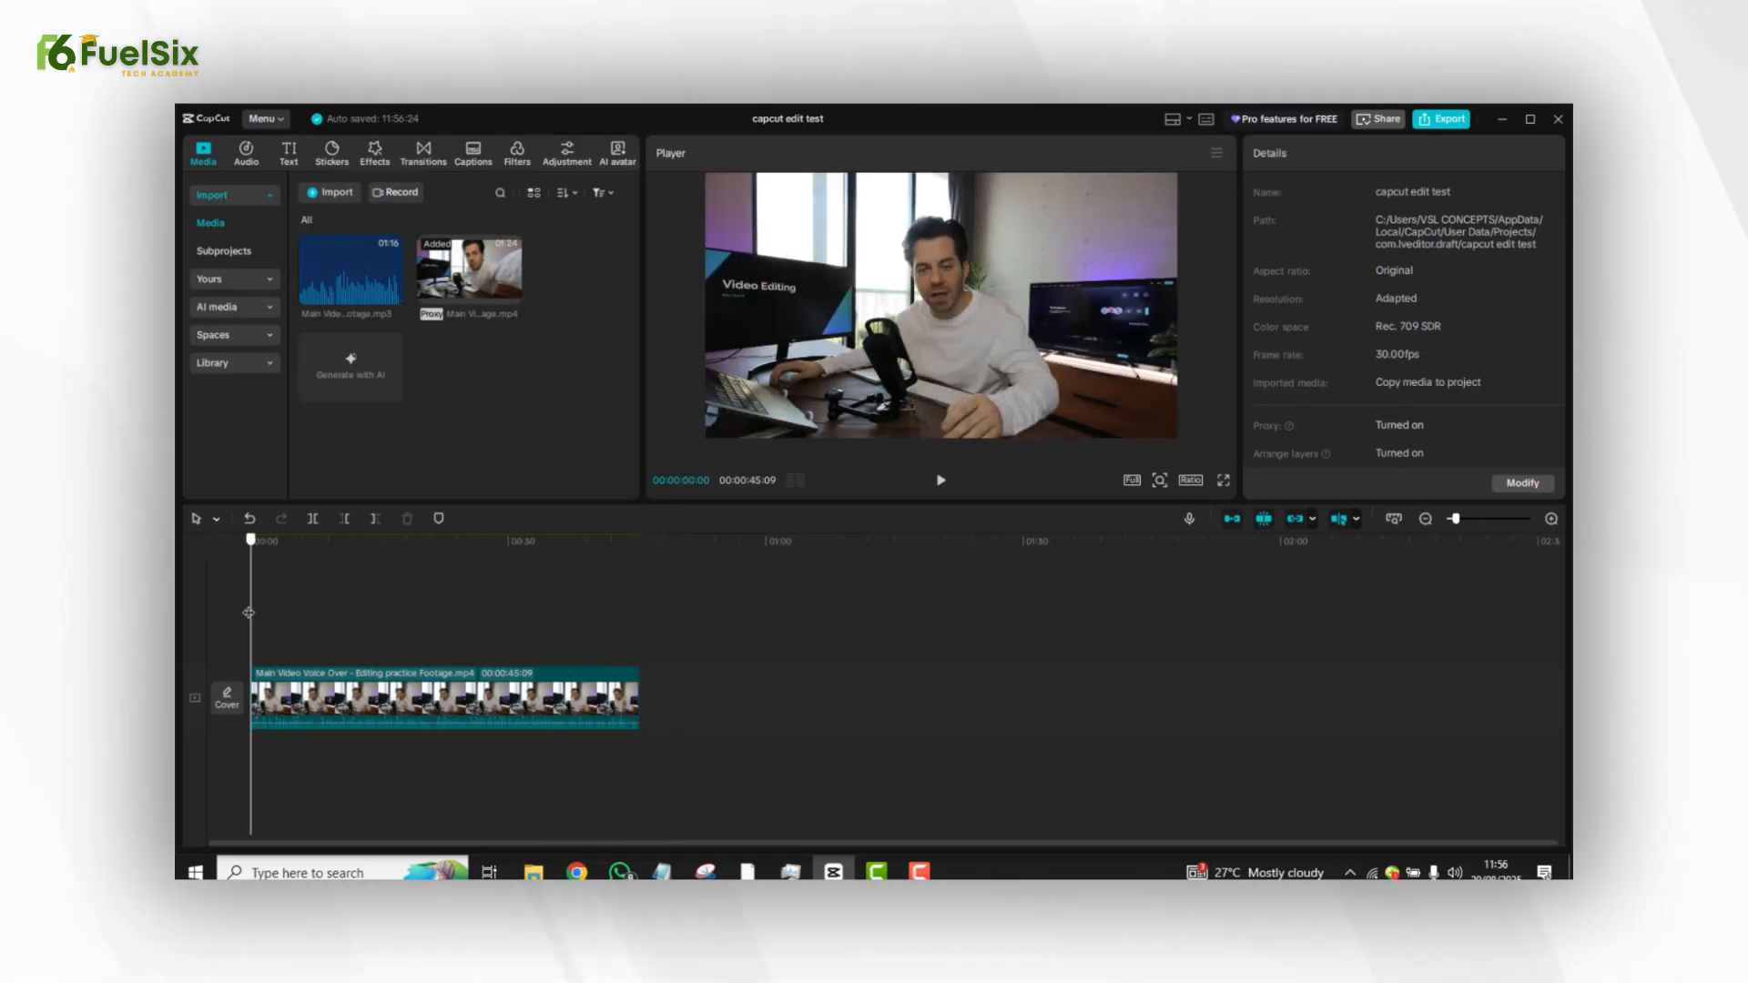
key(space)
click(286, 599)
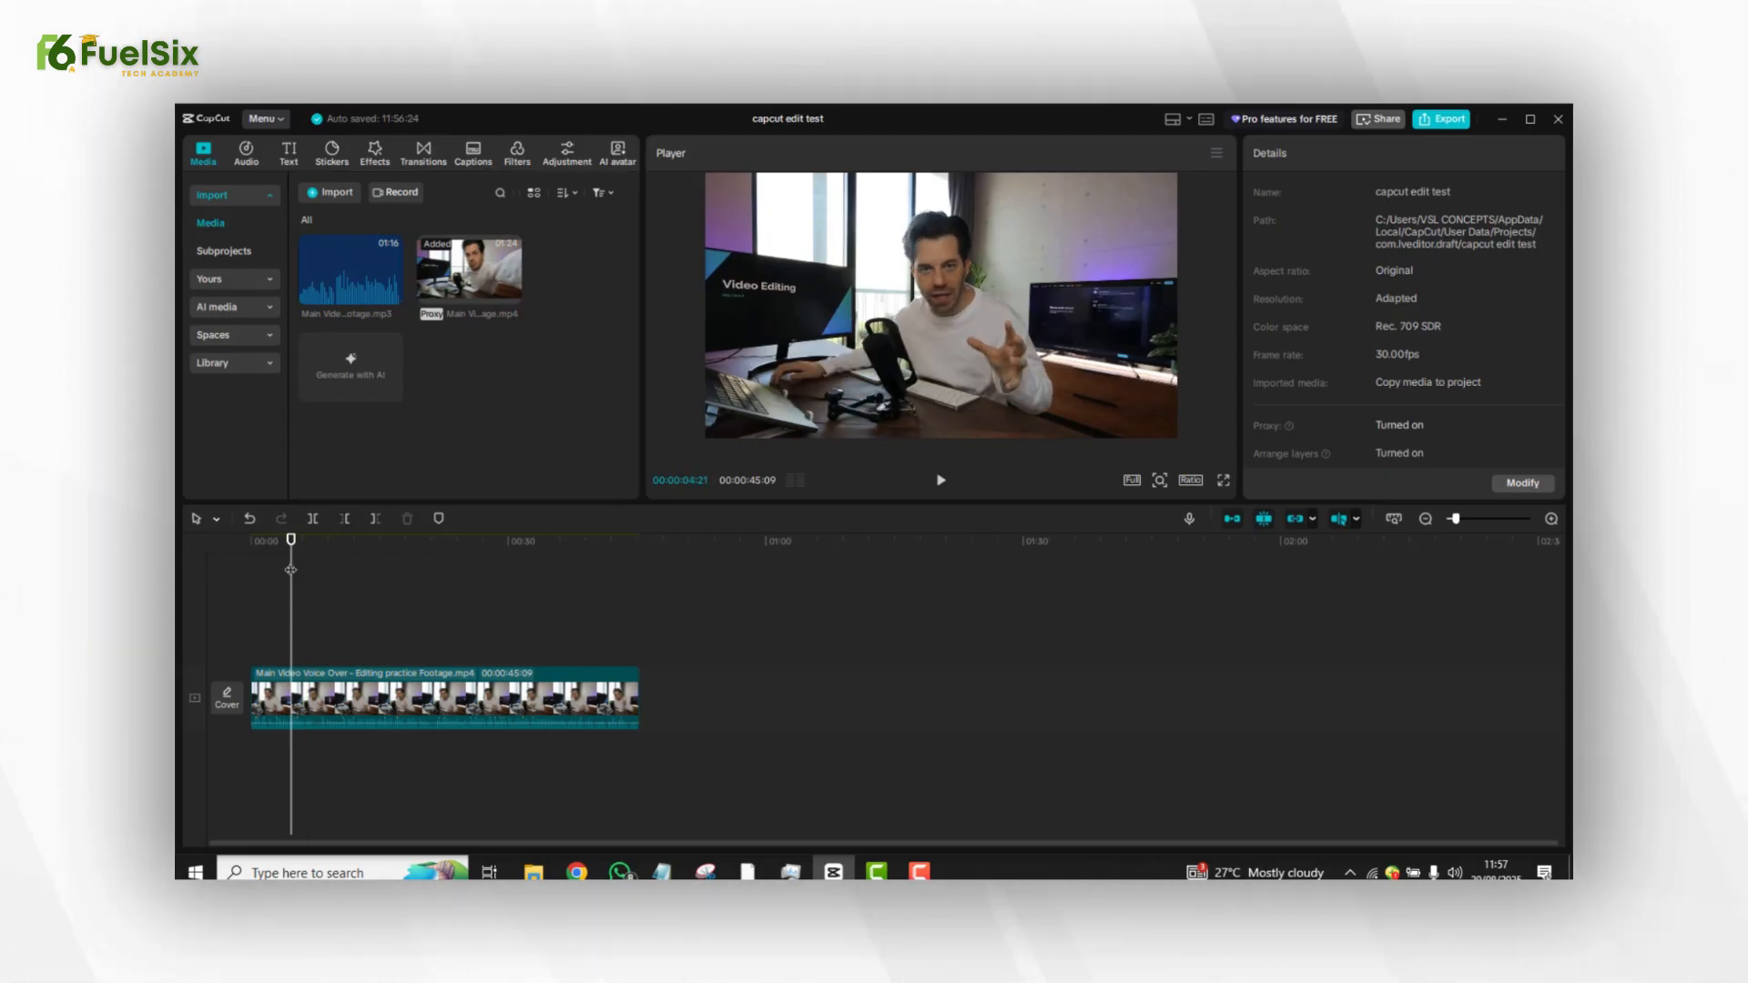
click(253, 572)
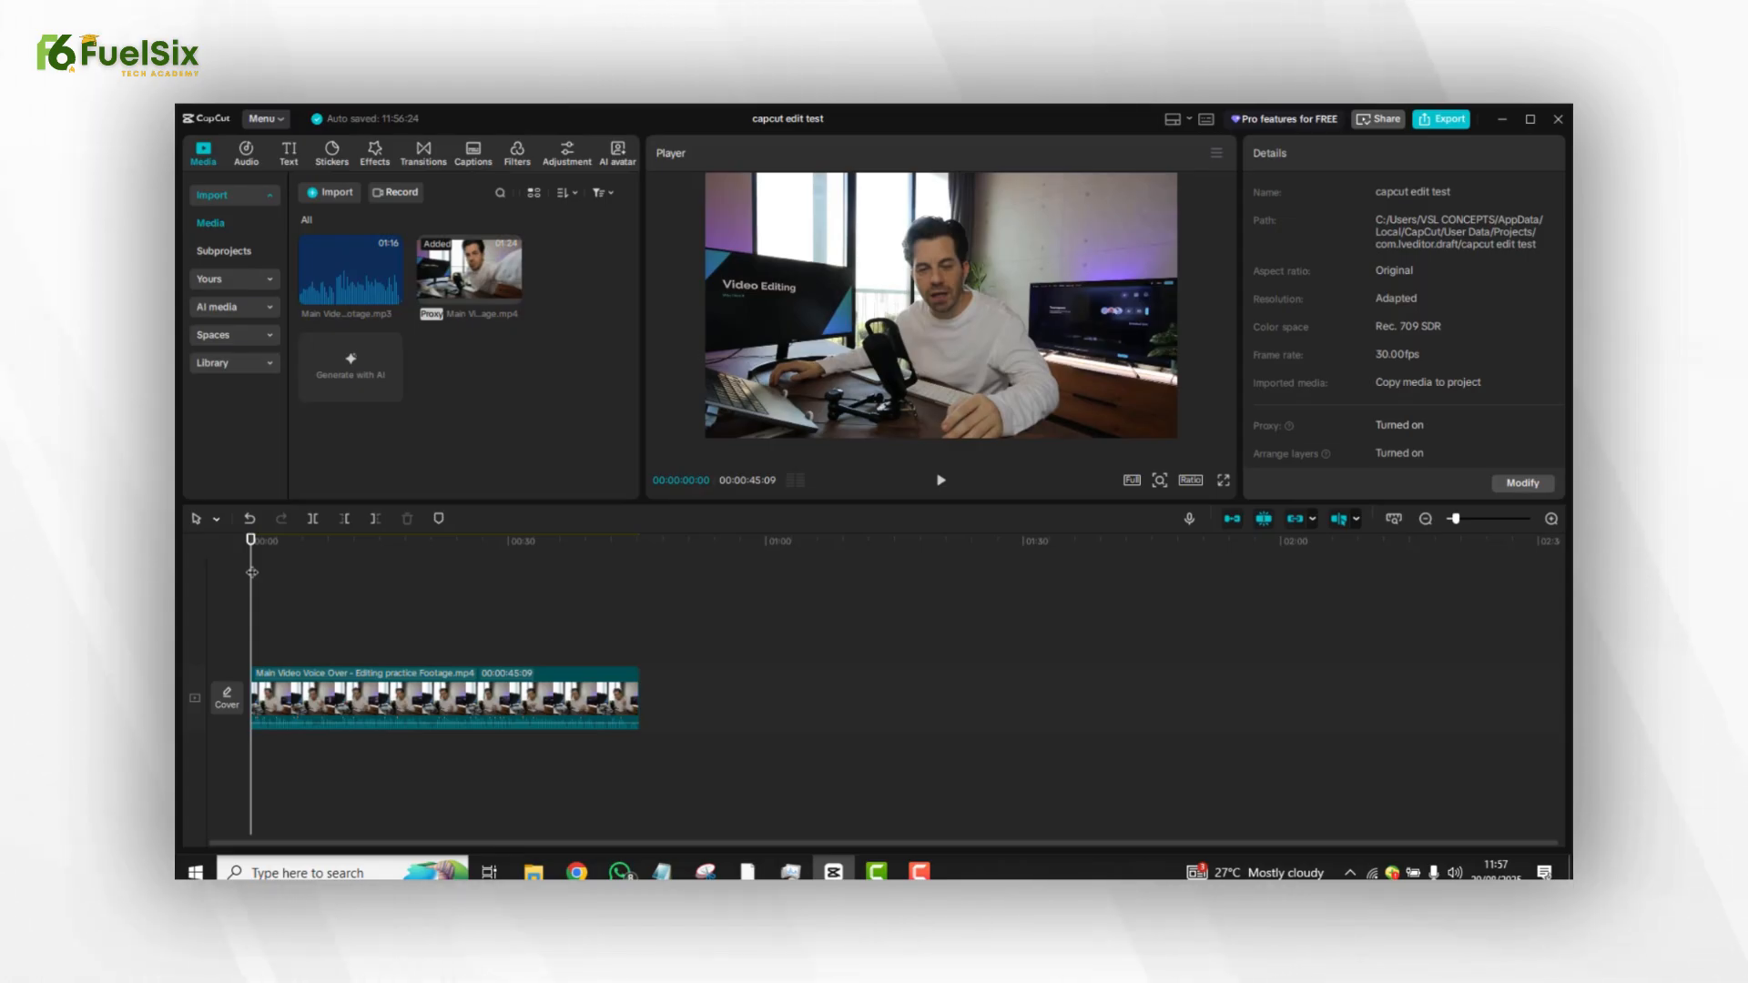
key(space)
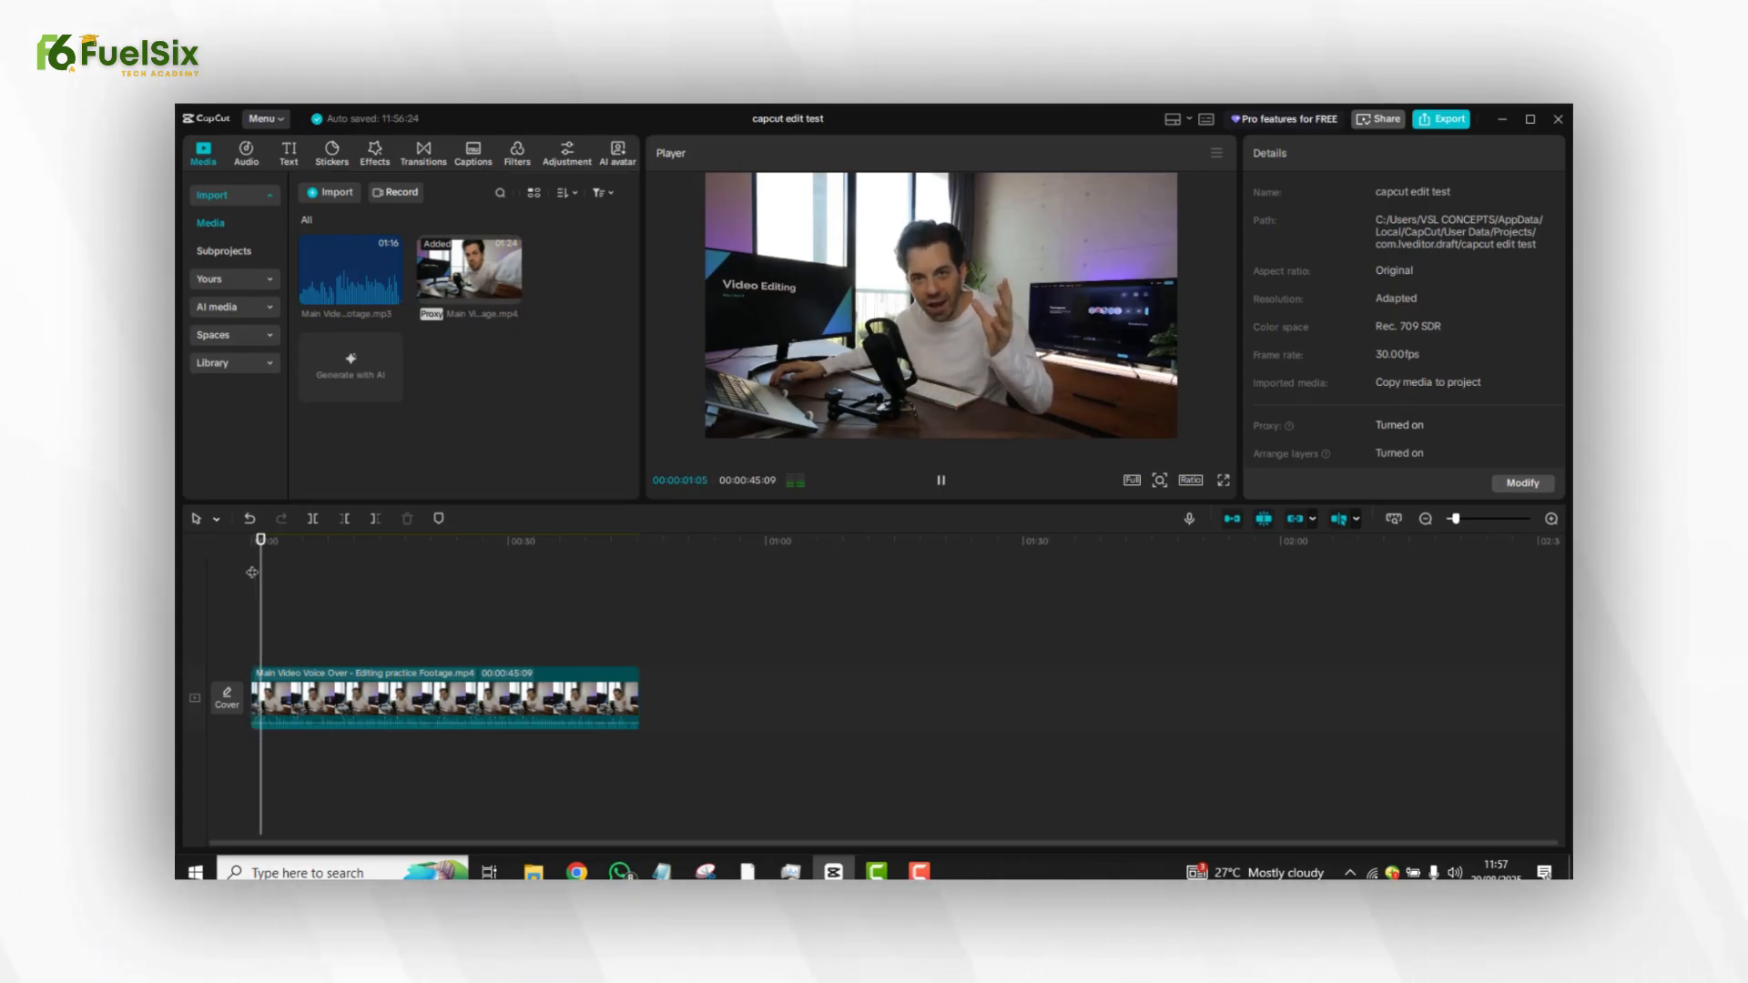
key(space)
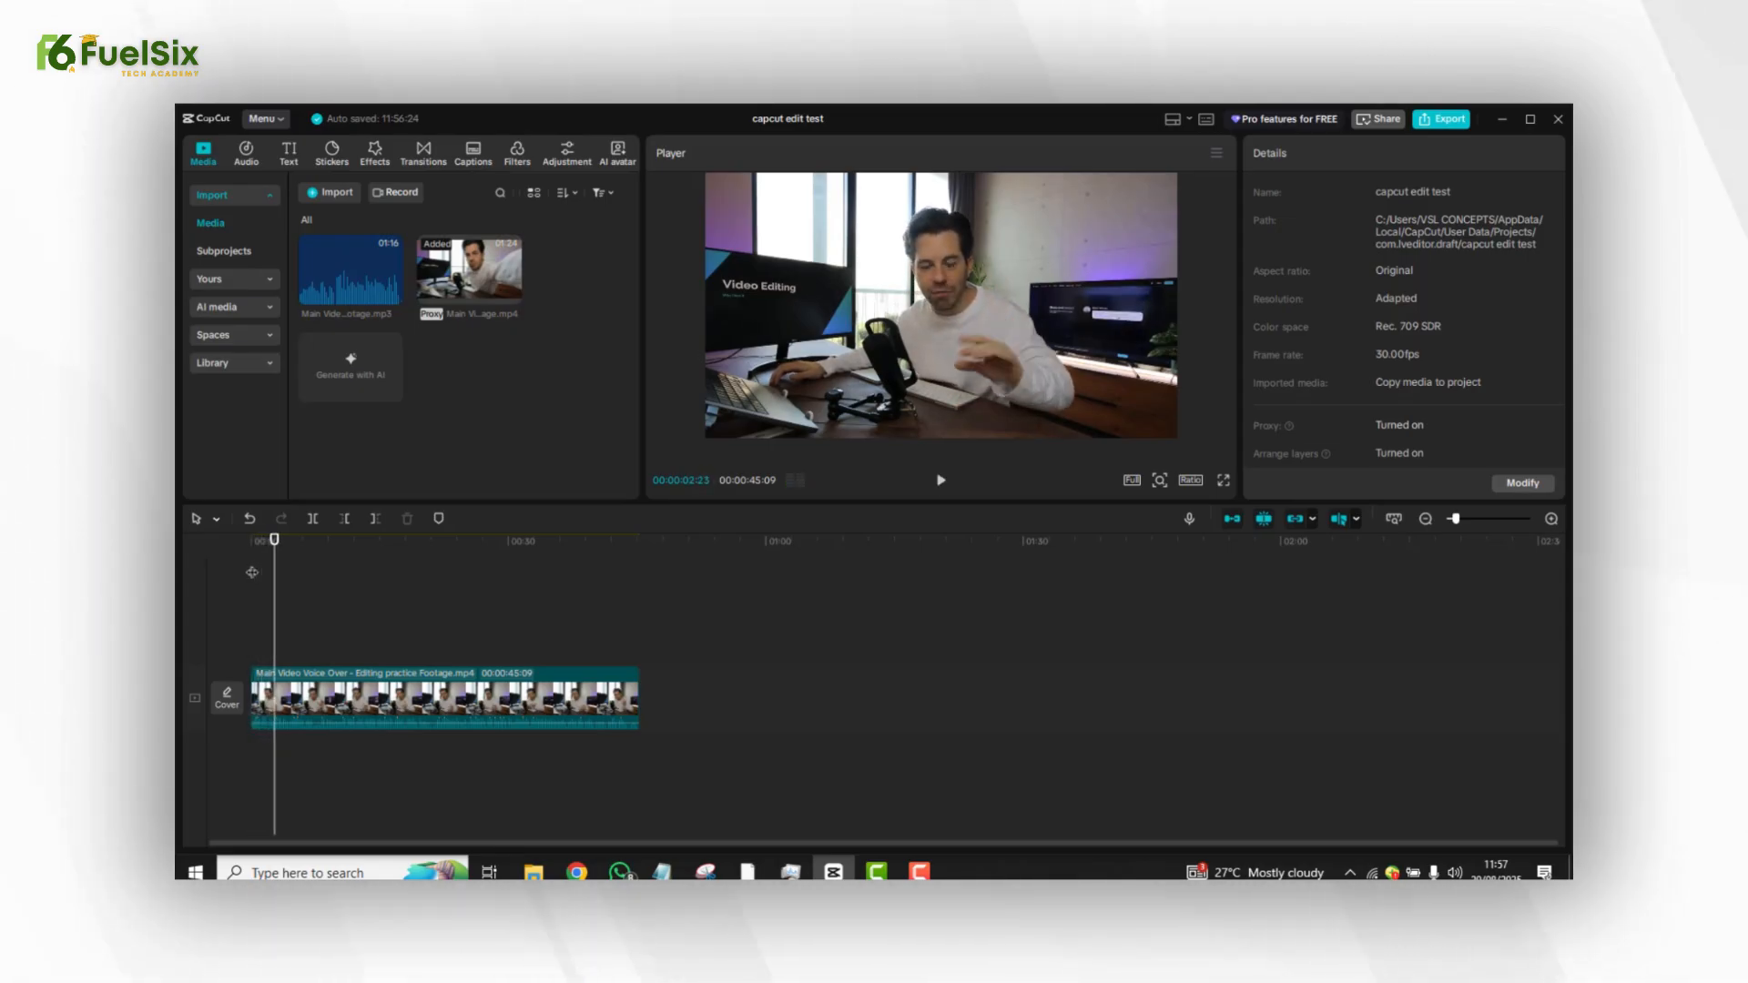
click(616, 622)
key(space)
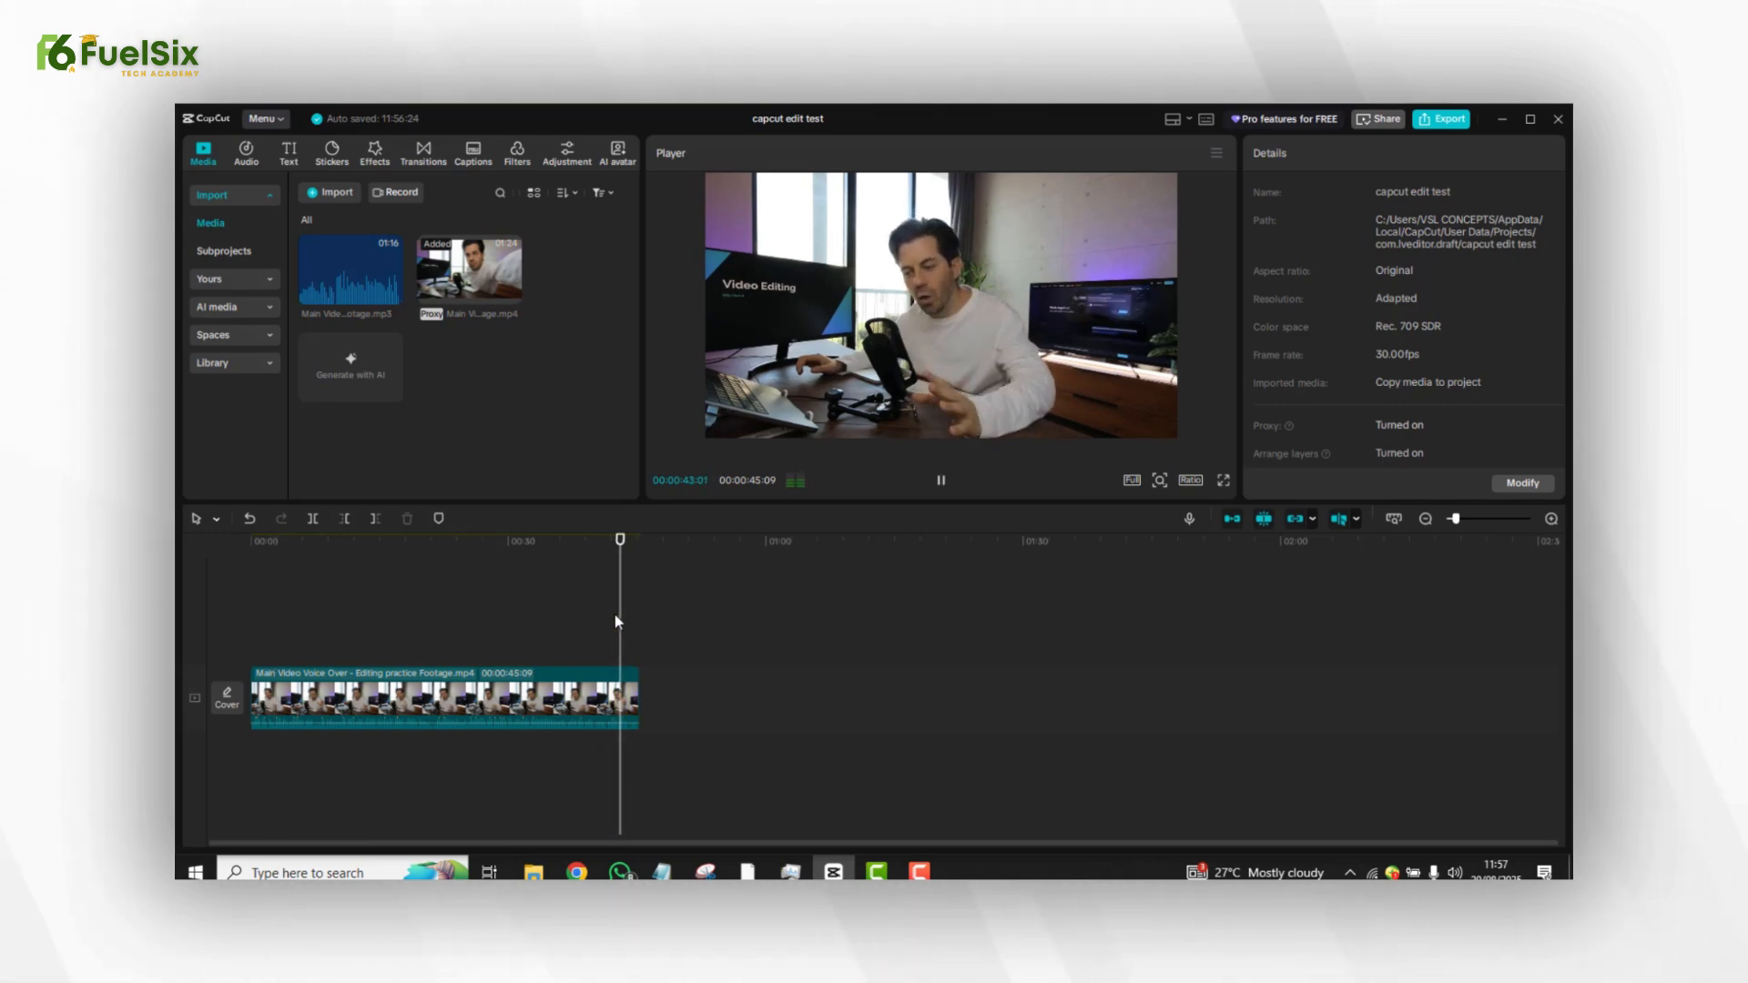